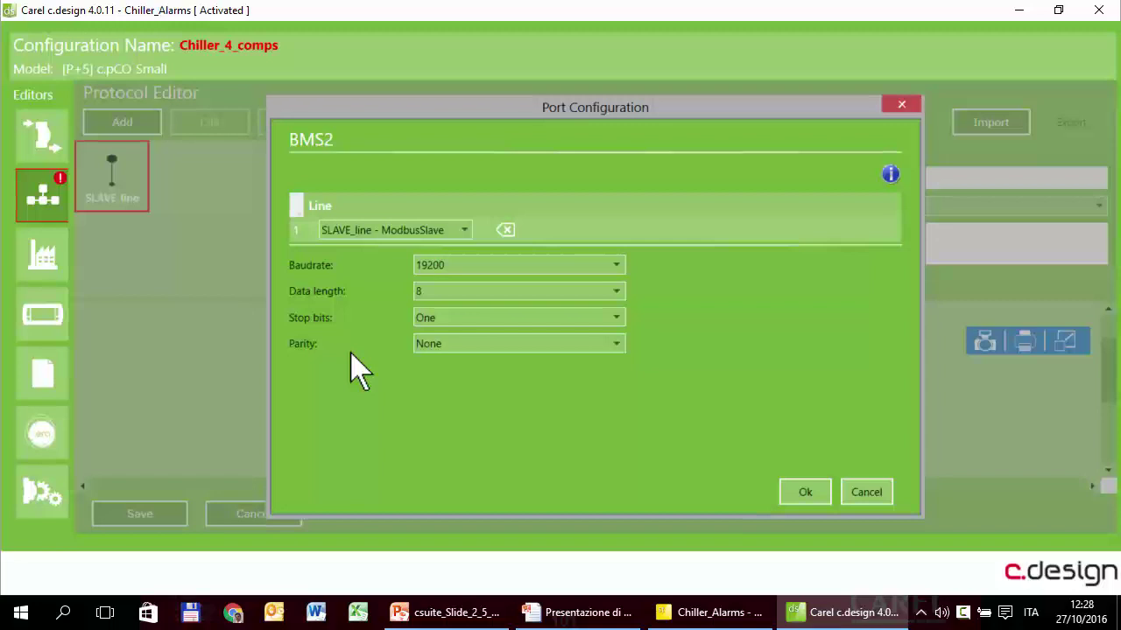
Set the BMS2 port's baud rate to 19200 and accept the port configuration.
{"action": "left_click", "coordinate": [451, 265]}
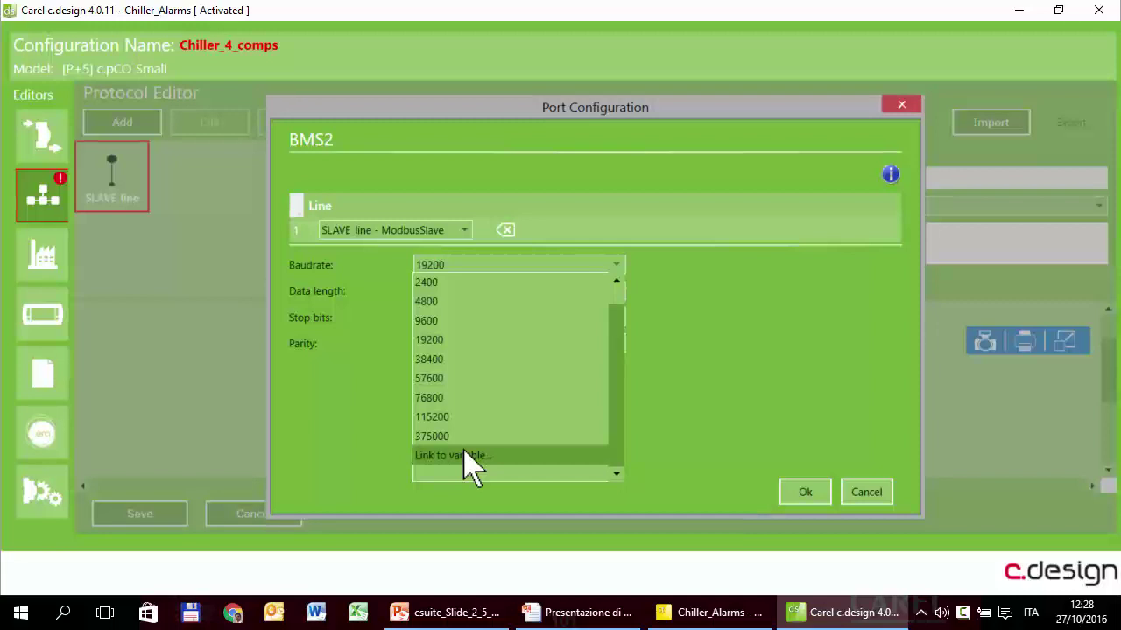
{"action": "left_click", "coordinate": [463, 341]}
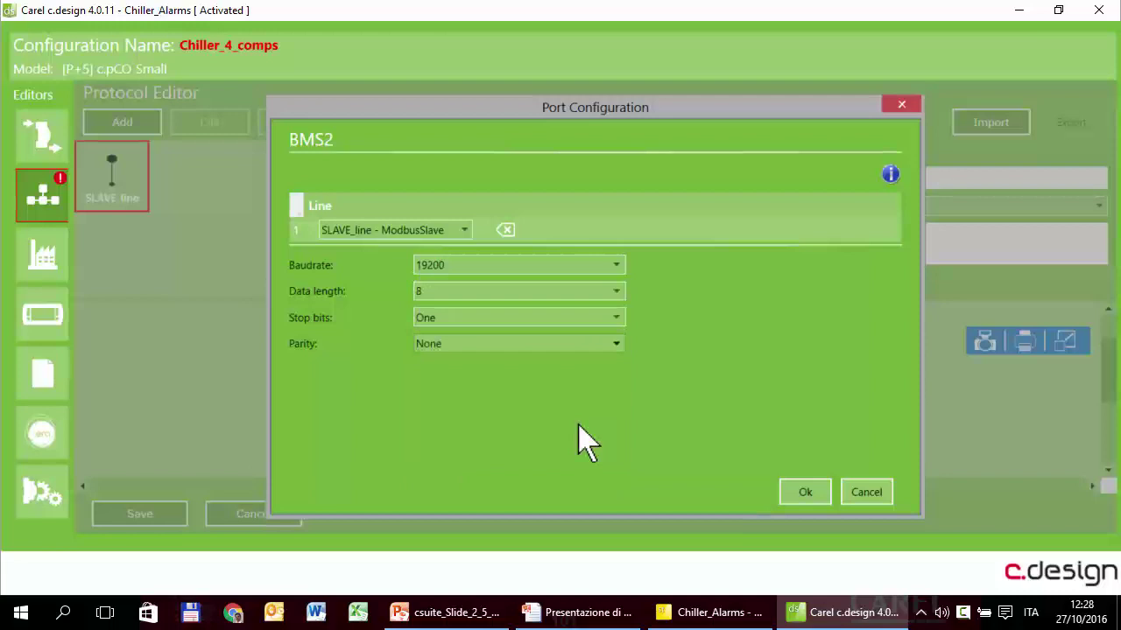
{"action": "left_click", "coordinate": [805, 495]}
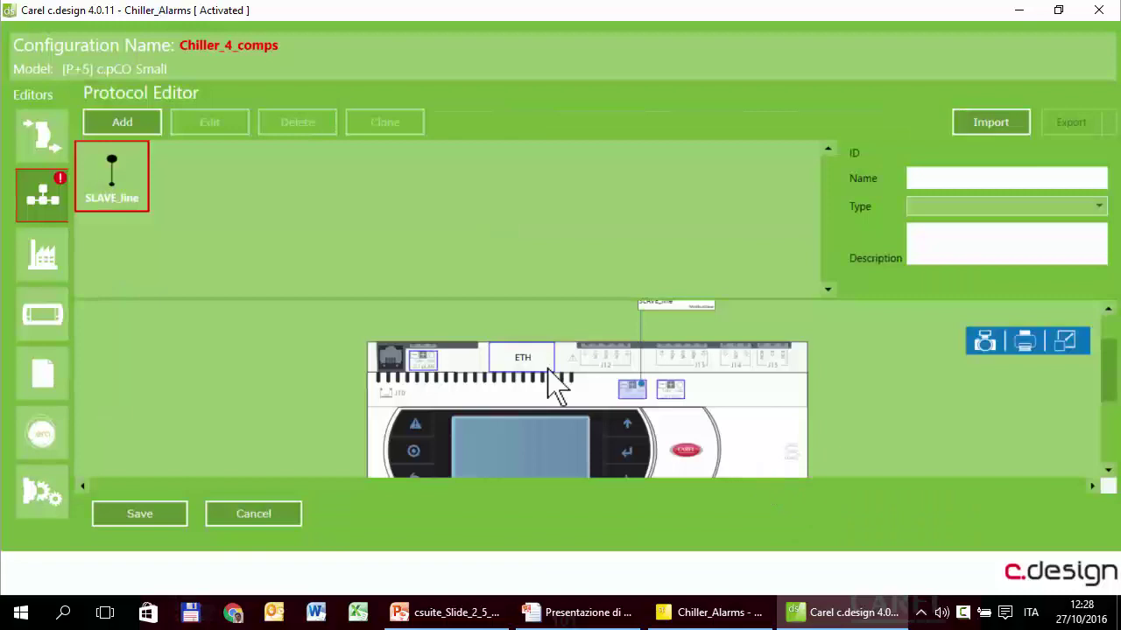
Open the SLAVE_line settings and examine the c.pCO address and the variables available for linking to it.
{"action": "double_click", "coordinate": [99, 199]}
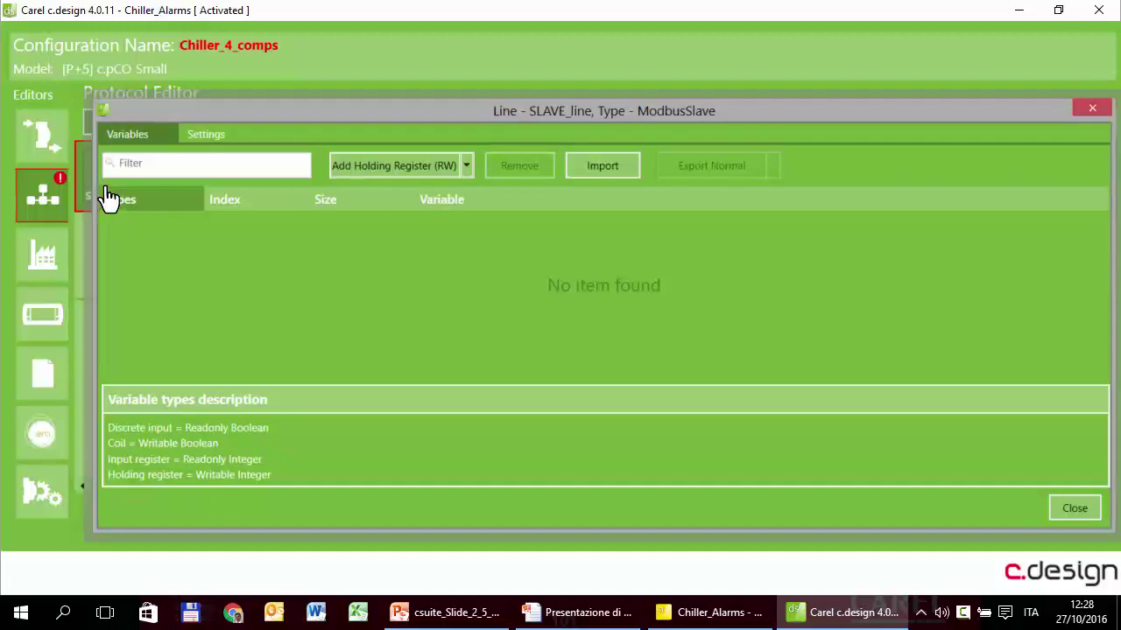
{"action": "left_click", "coordinate": [185, 133]}
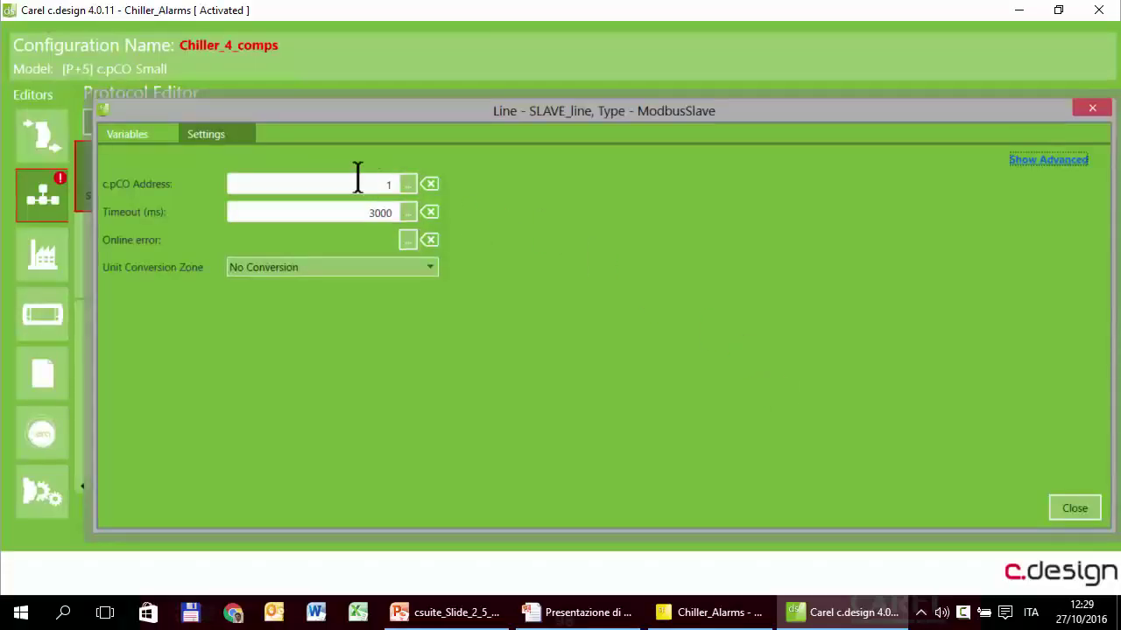
{"action": "left_click", "coordinate": [358, 178]}
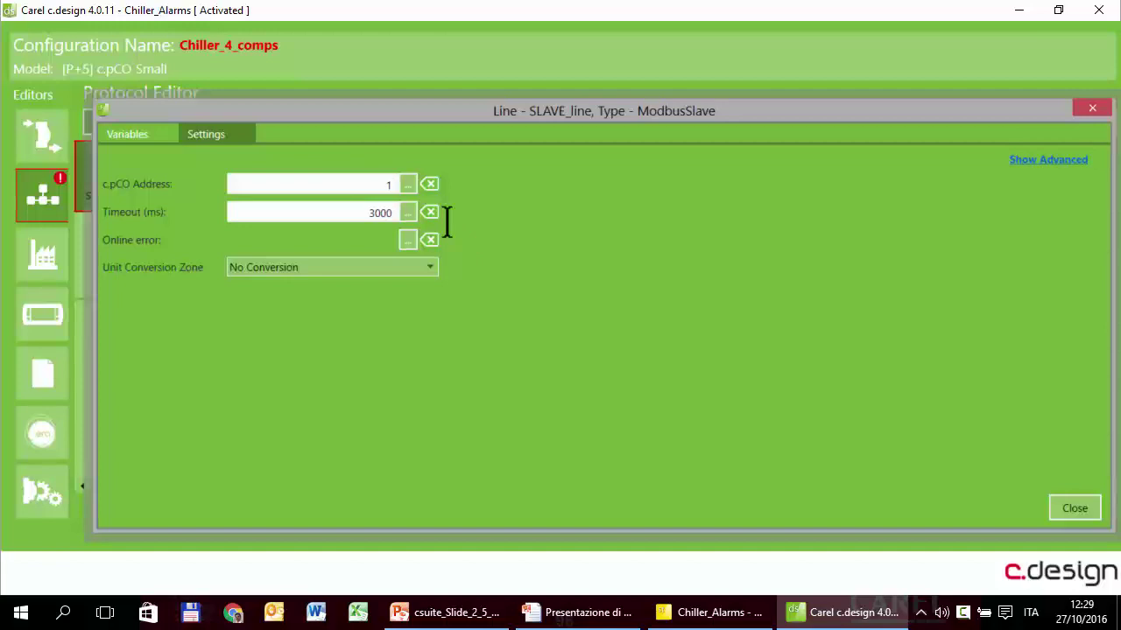
{"action": "left_click", "coordinate": [405, 184]}
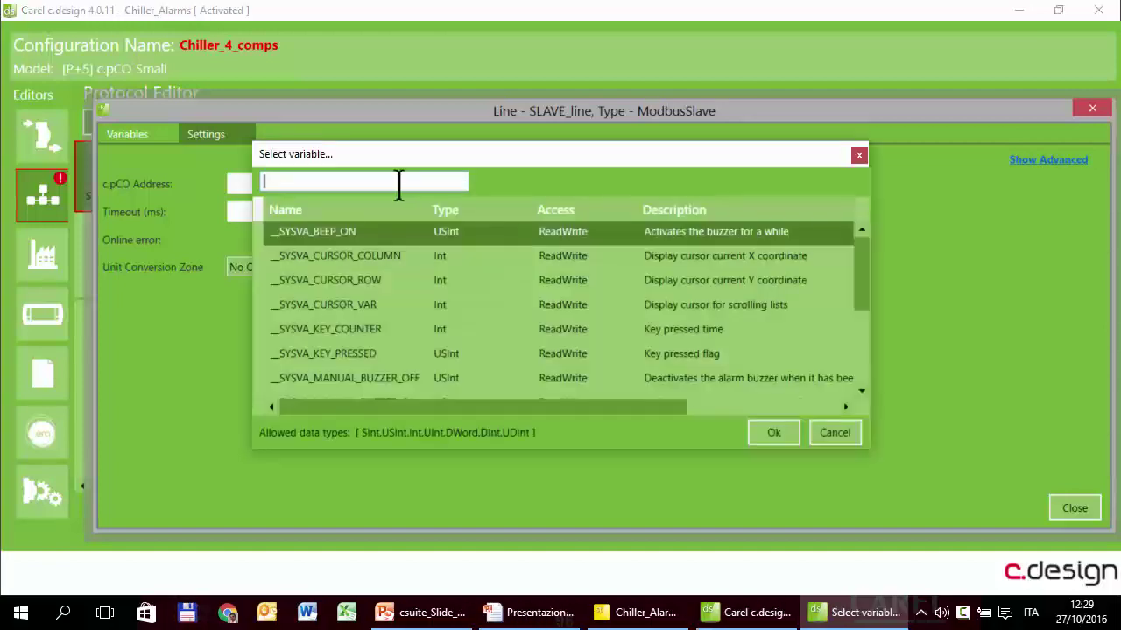
{"action": "left_click", "coordinate": [858, 156]}
Add a read-only Input Register to the SLAVE_line variable list.
{"action": "left_click", "coordinate": [149, 134]}
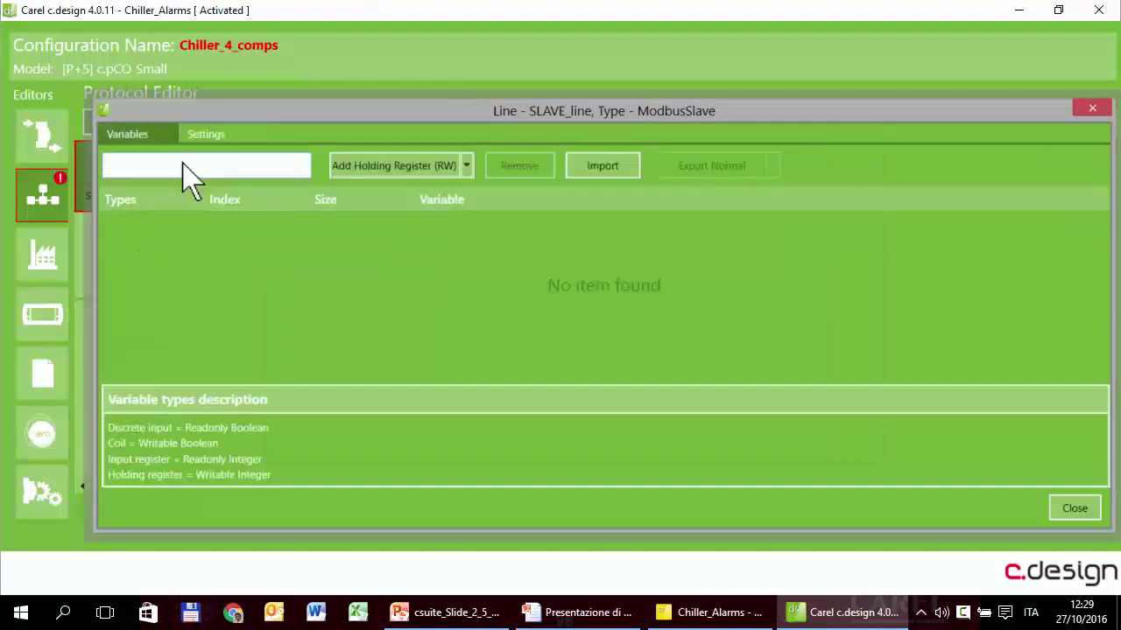
{"action": "left_click", "coordinate": [183, 164]}
{"action": "left_click", "coordinate": [350, 165]}
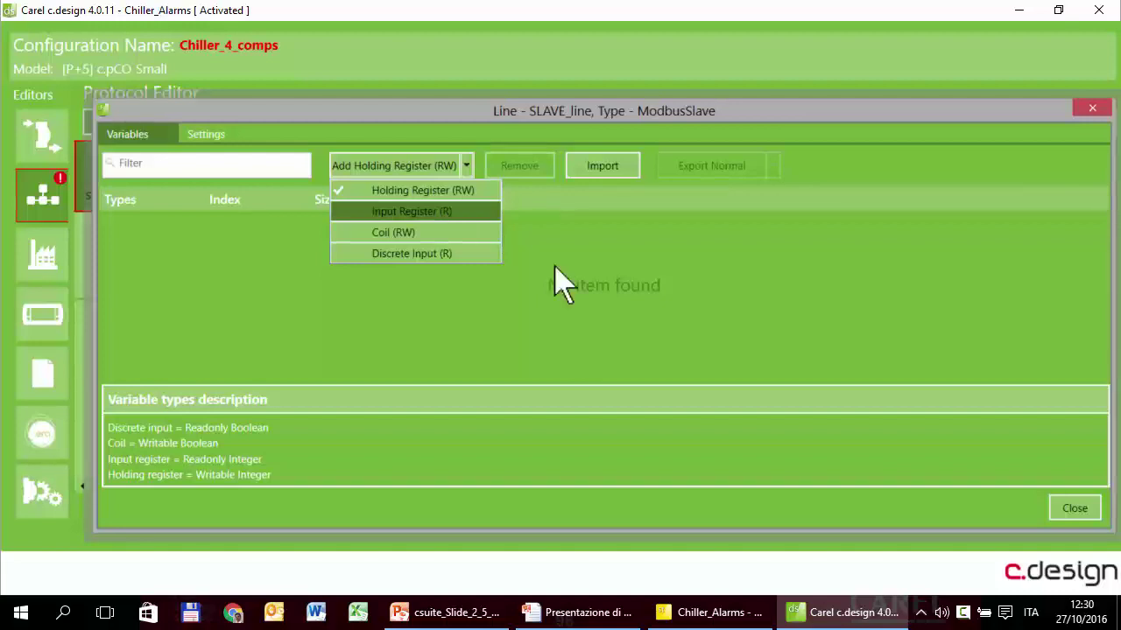
{"action": "key", "text": "Return"}
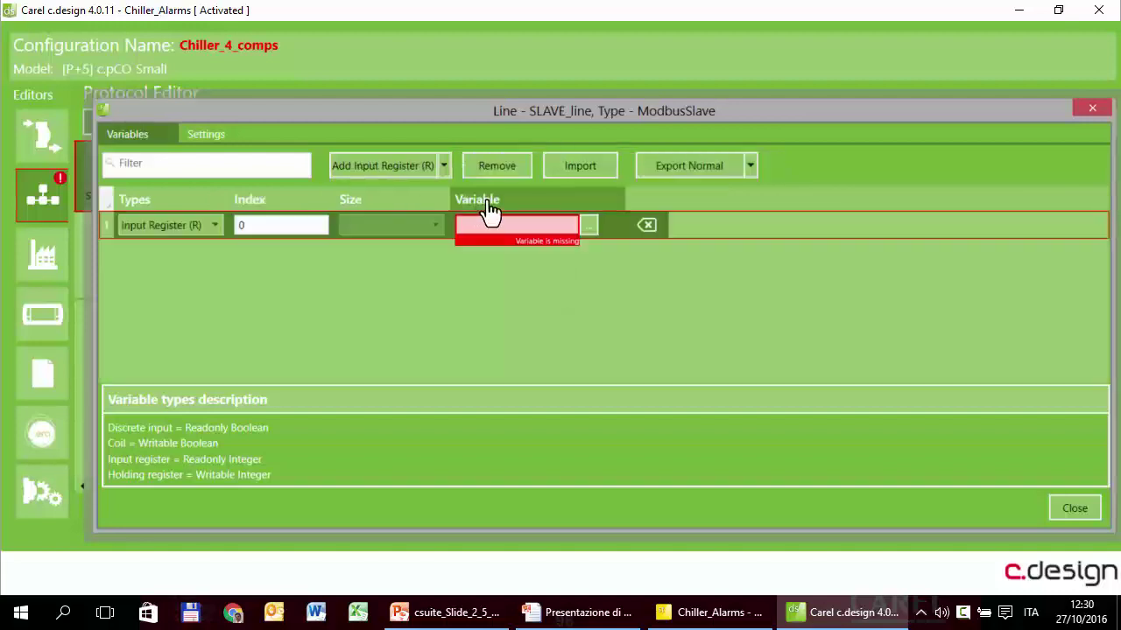
{"action": "left_click", "coordinate": [592, 226]}
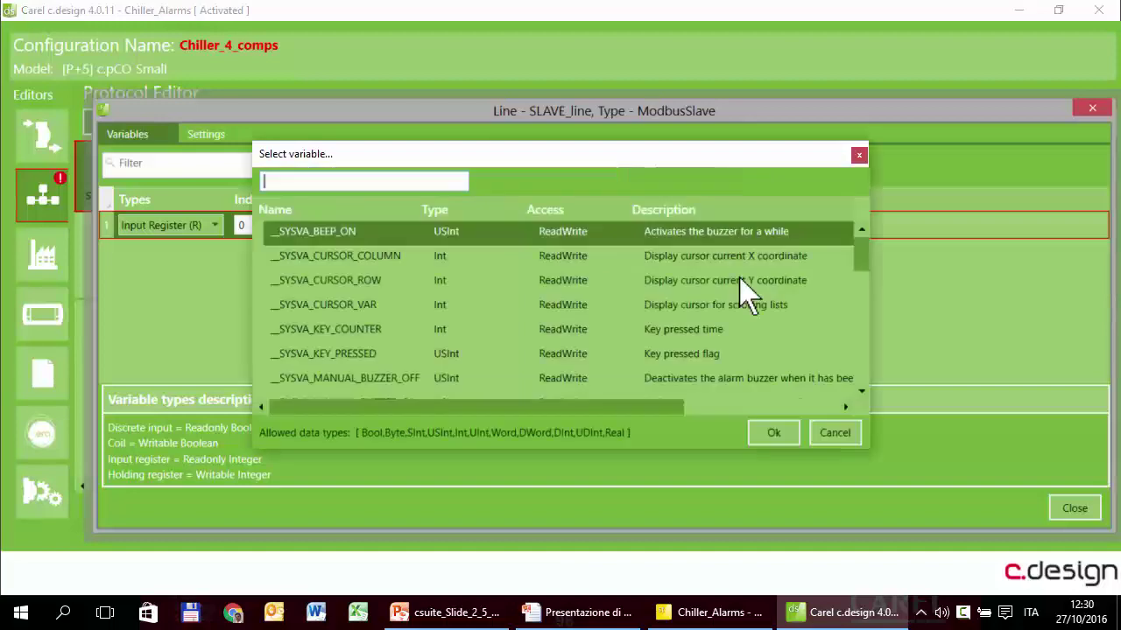
{"action": "type", "text": "w_"}
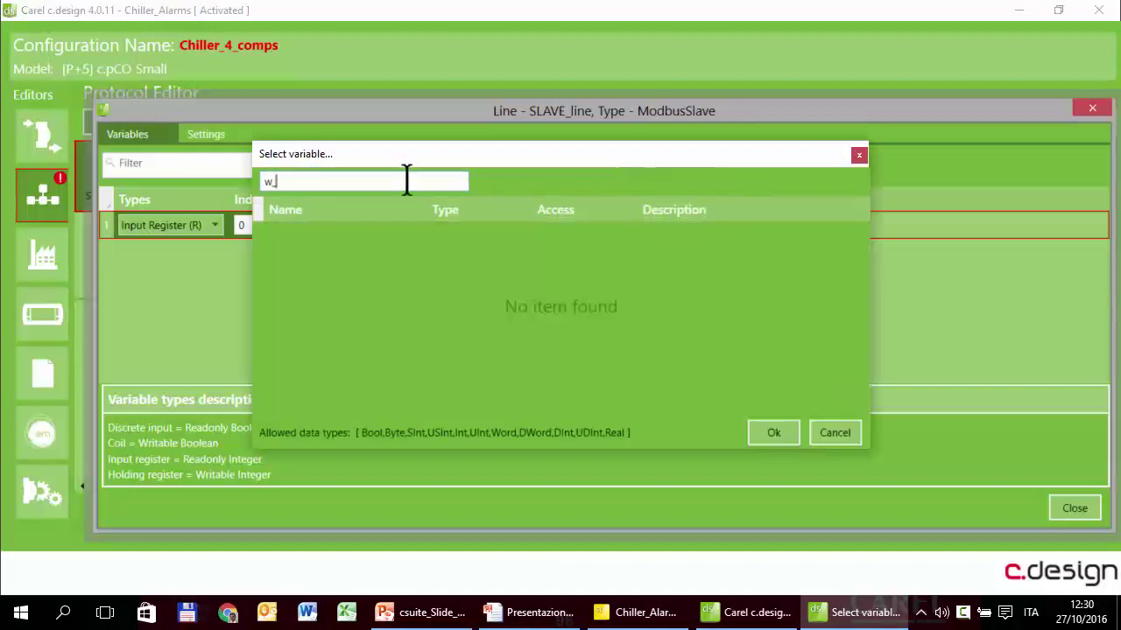
{"action": "key", "text": "BackSpace"}
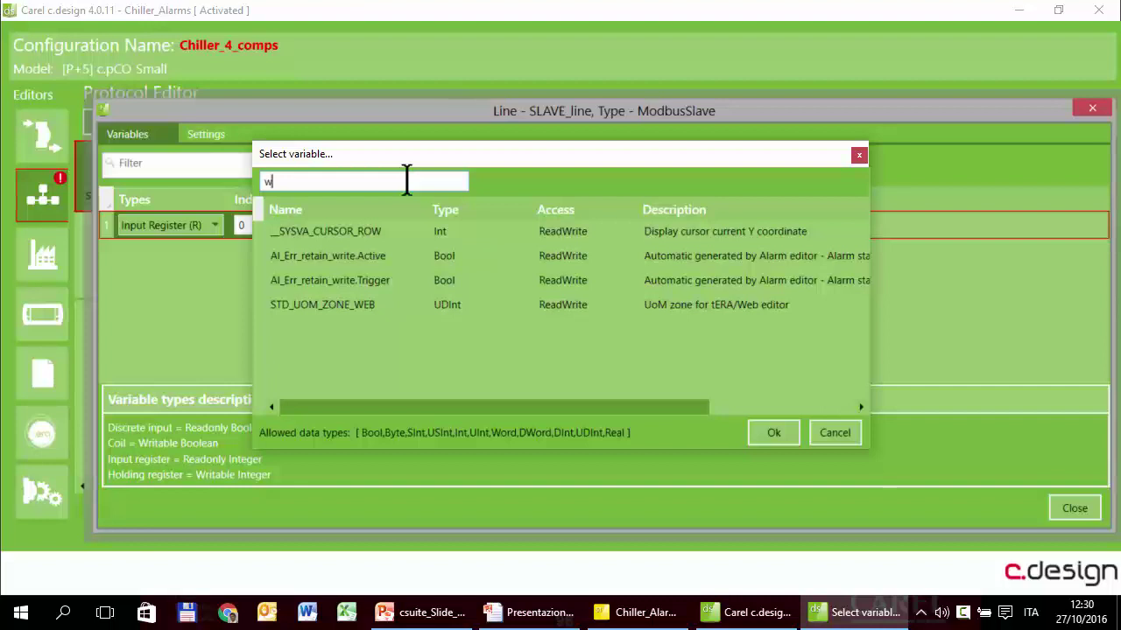
{"action": "left_click", "coordinate": [834, 432]}
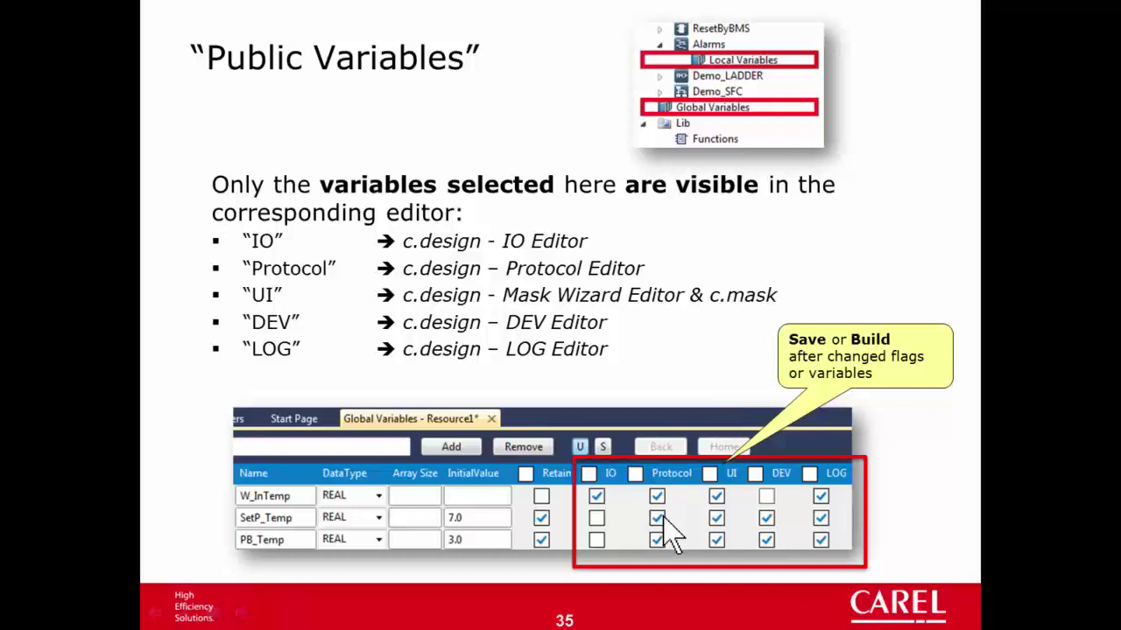
Switch to c.strategy, filter the Global Variables by w_ and enable the Protocol flag for W_InTemp.
{"action": "key", "text": "alt+Tab"}
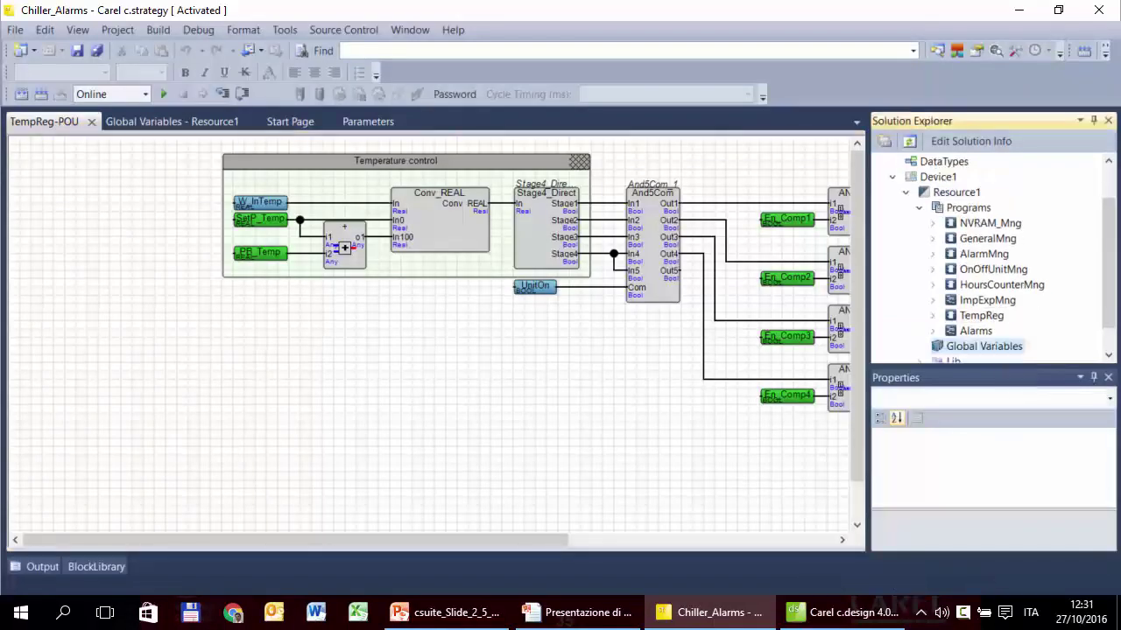
{"action": "double_click", "coordinate": [974, 346]}
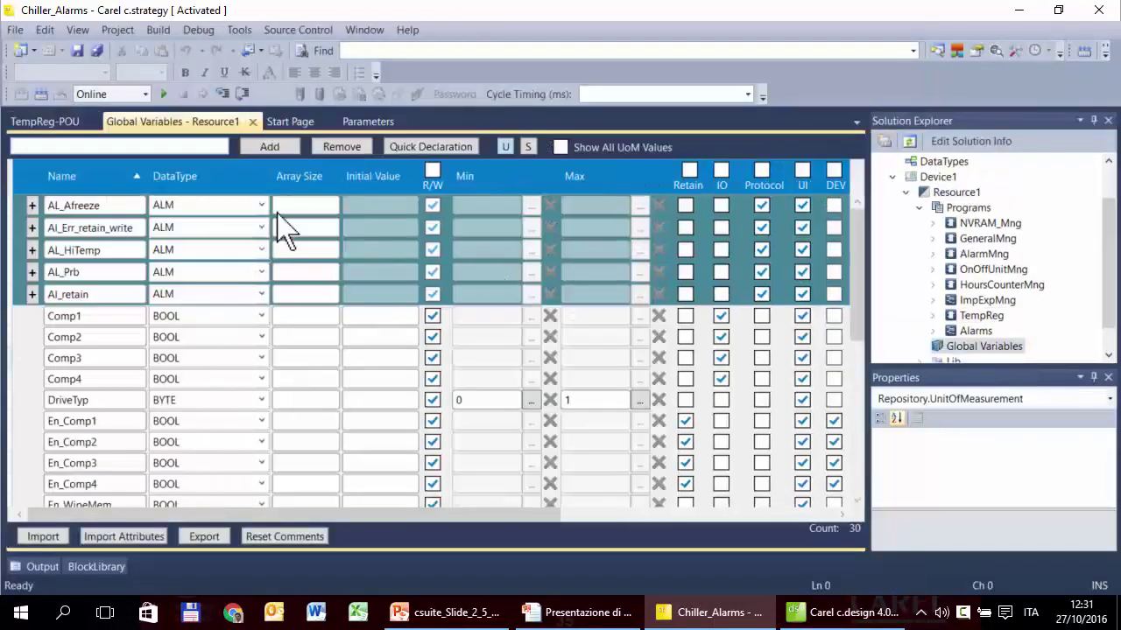
{"action": "type", "text": "w"}
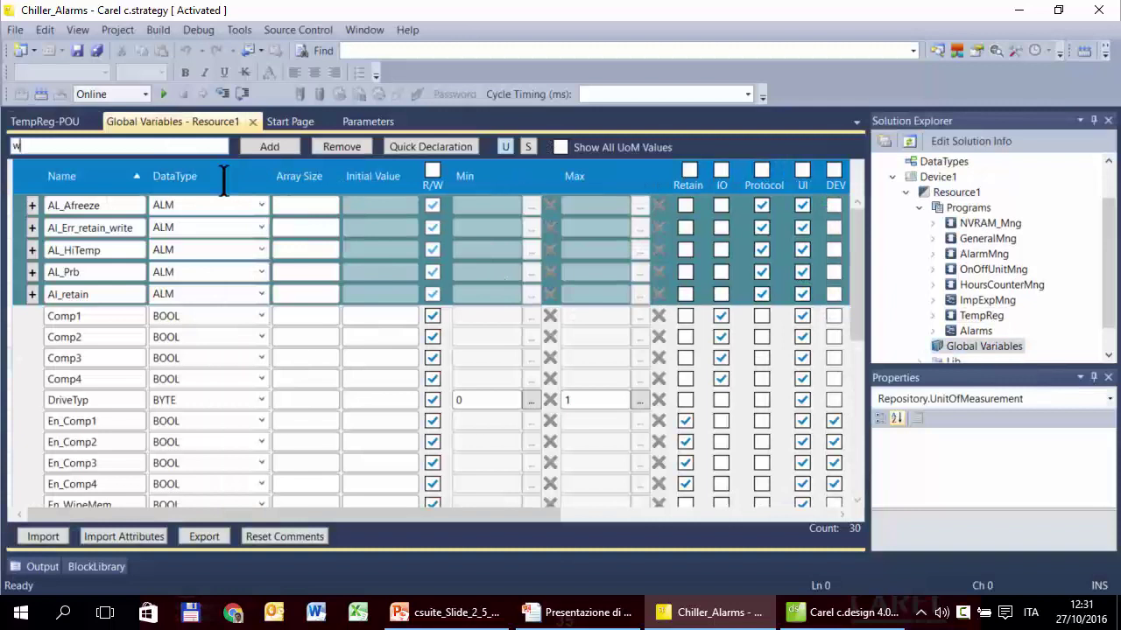
{"action": "type", "text": "_"}
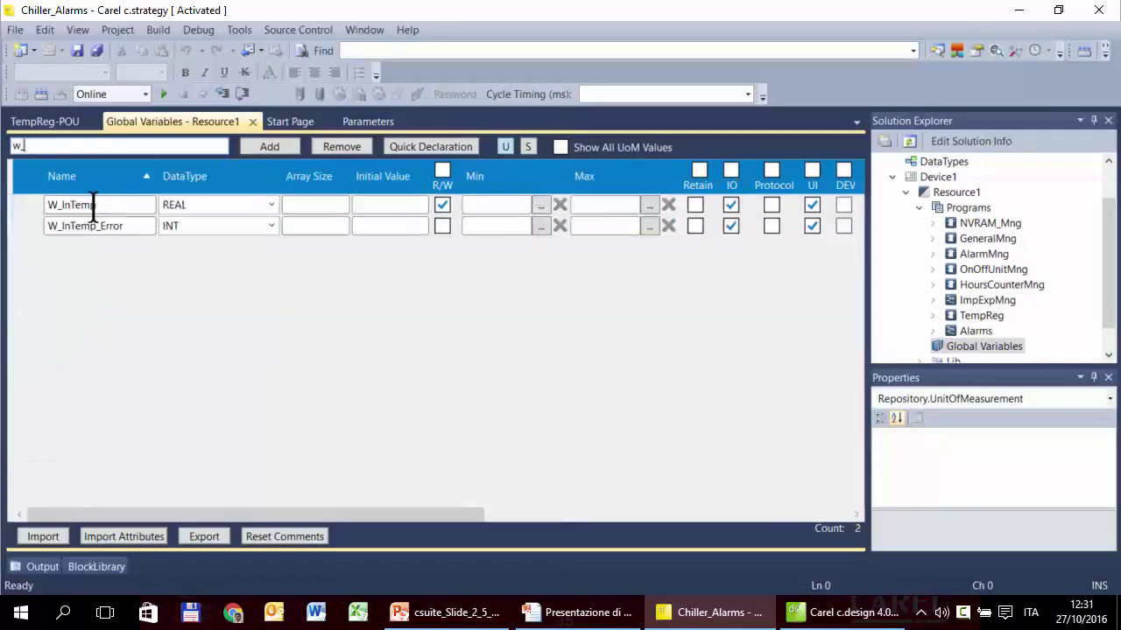
{"action": "left_click", "coordinate": [771, 207]}
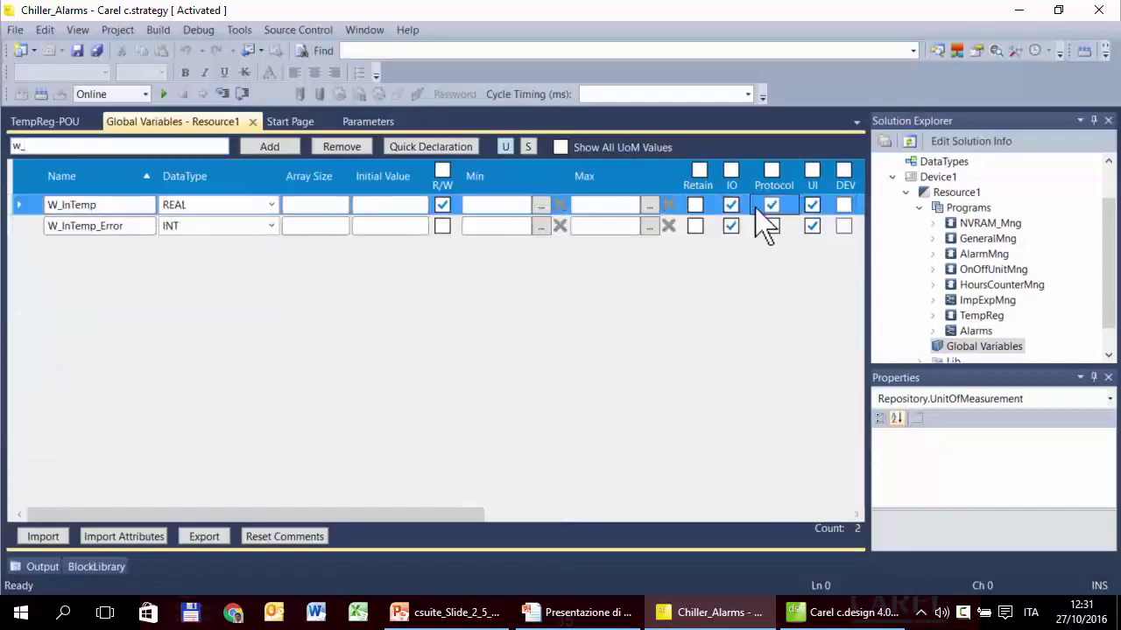
Filter the global variables by temp and enable the Protocol flag for PB_Temp and SetP_Temp.
{"action": "left_click", "coordinate": [10, 146]}
{"action": "type", "text": "temp"}
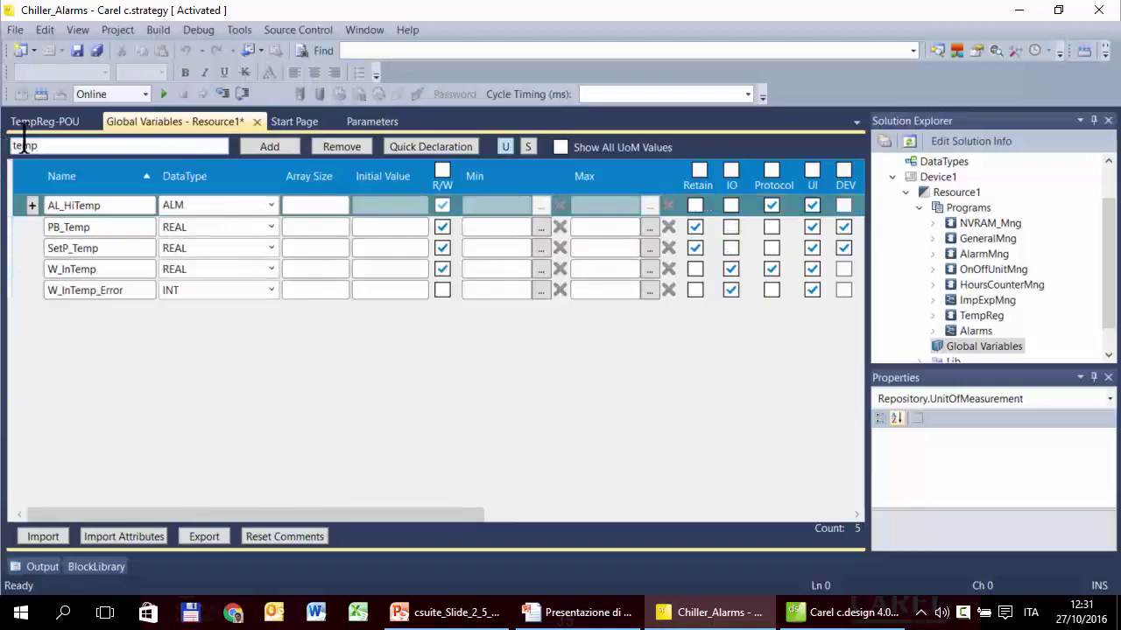
{"action": "left_click", "coordinate": [771, 226]}
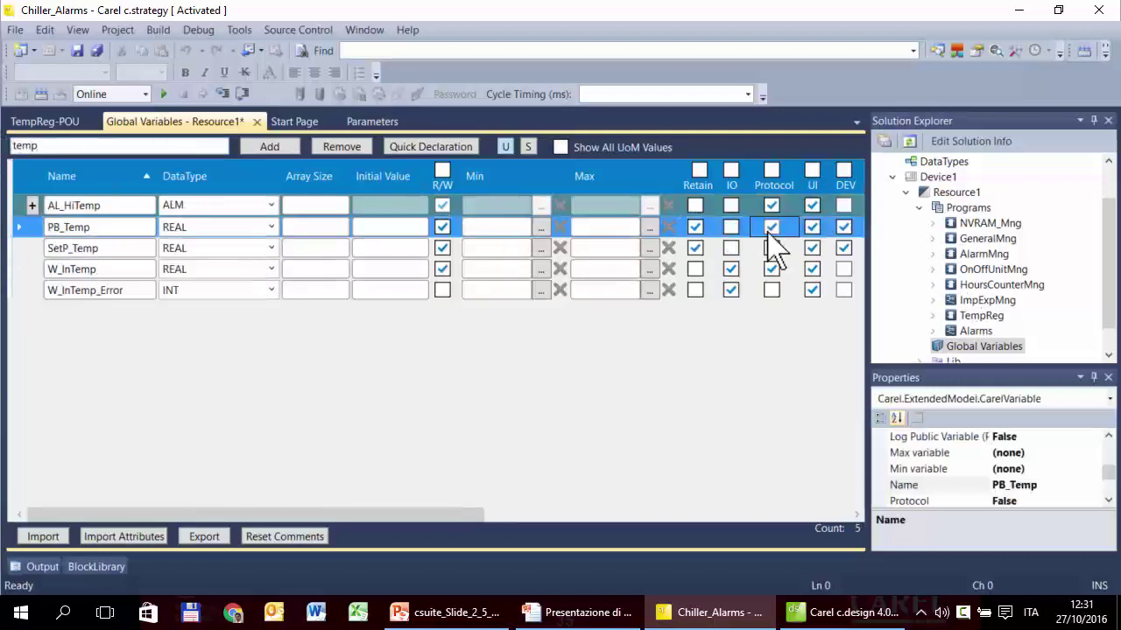
{"action": "left_click", "coordinate": [771, 248]}
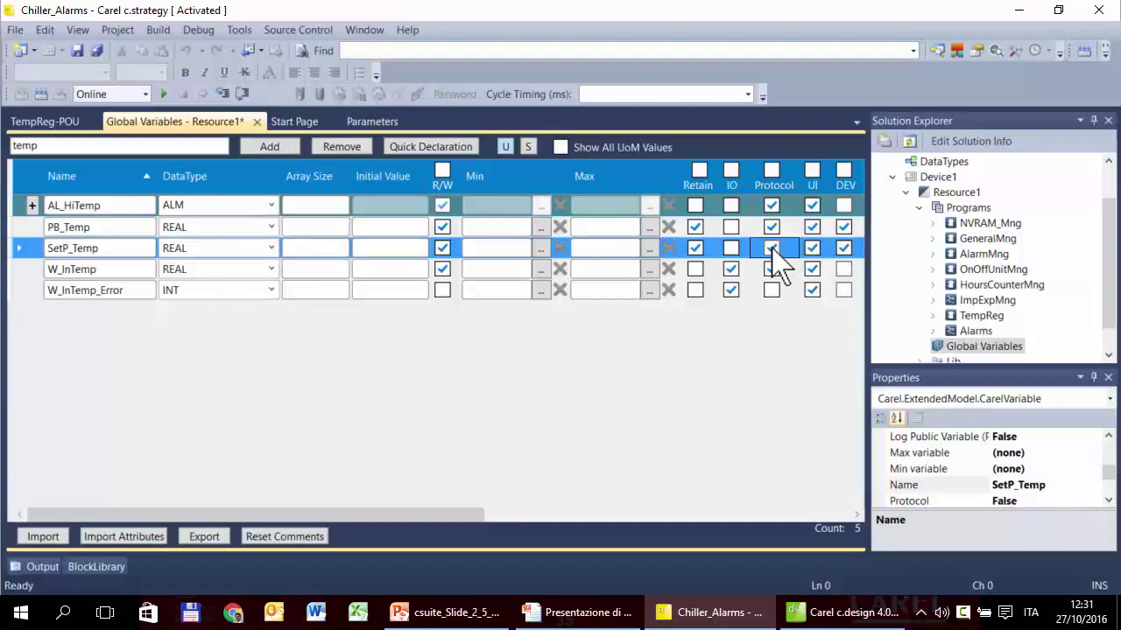
Filter the global variables by comp and enable the Protocol flag for Comp1, Comp2, Comp3 and Comp4.
{"action": "double_click", "coordinate": [103, 146]}
{"action": "type", "text": "comp"}
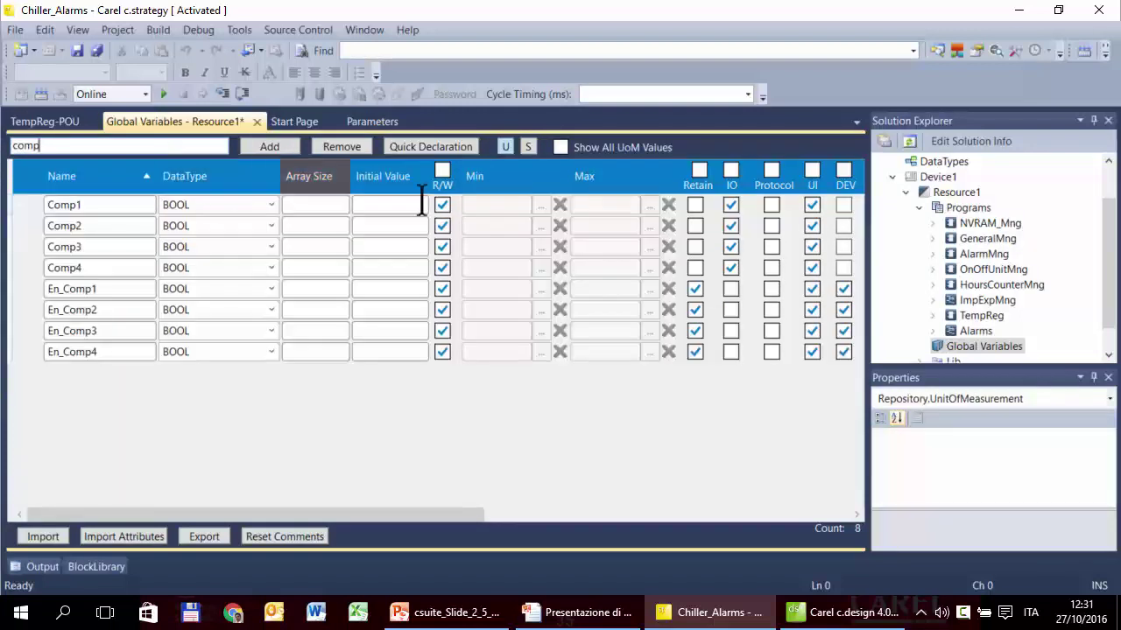
{"action": "left_click", "coordinate": [772, 205]}
{"action": "left_click", "coordinate": [771, 226]}
{"action": "left_click", "coordinate": [771, 247]}
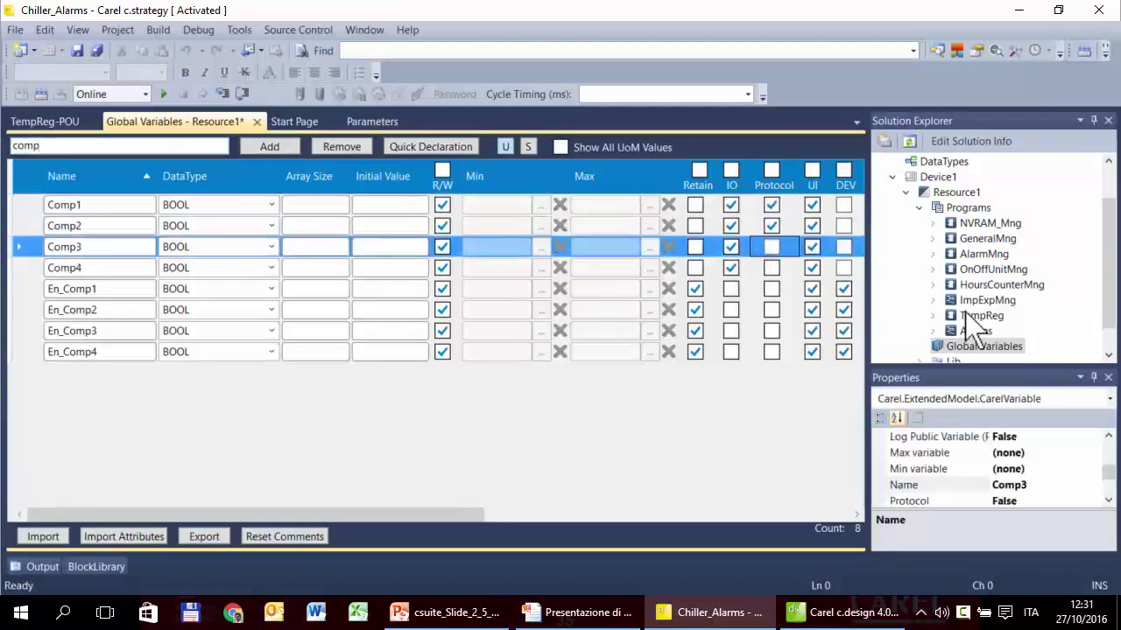
{"action": "left_click", "coordinate": [772, 268]}
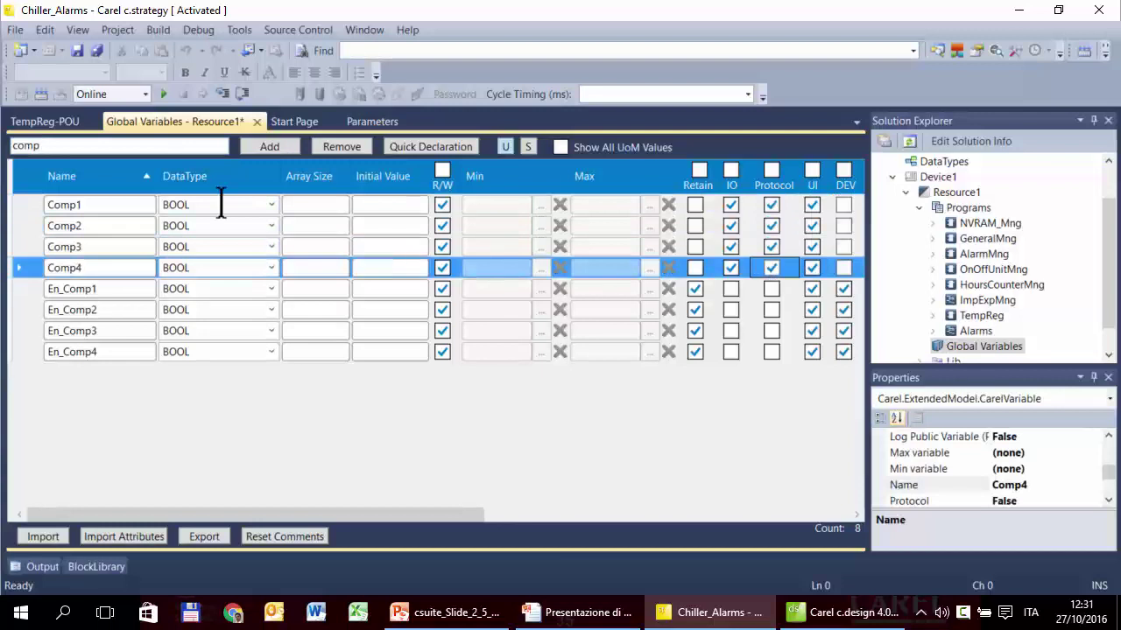
{"action": "left_click", "coordinate": [99, 145]}
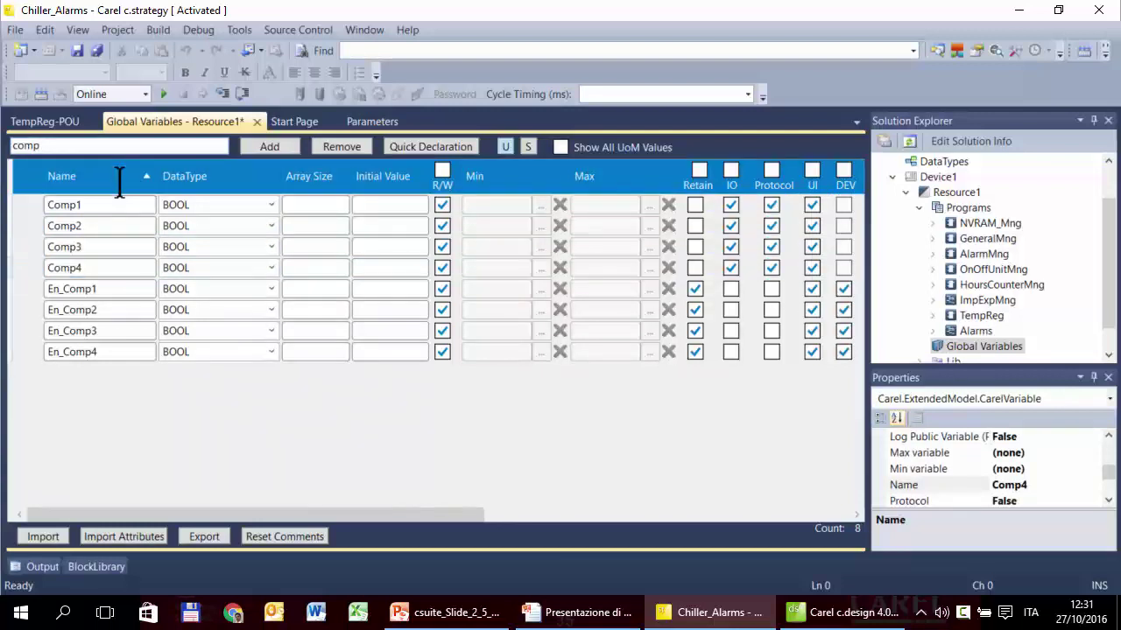
Filter OnOffUnitMng's local variables by keyb and enable the Protocol flag for KeybOnOff.
{"action": "left_click", "coordinate": [933, 269]}
{"action": "double_click", "coordinate": [1003, 285]}
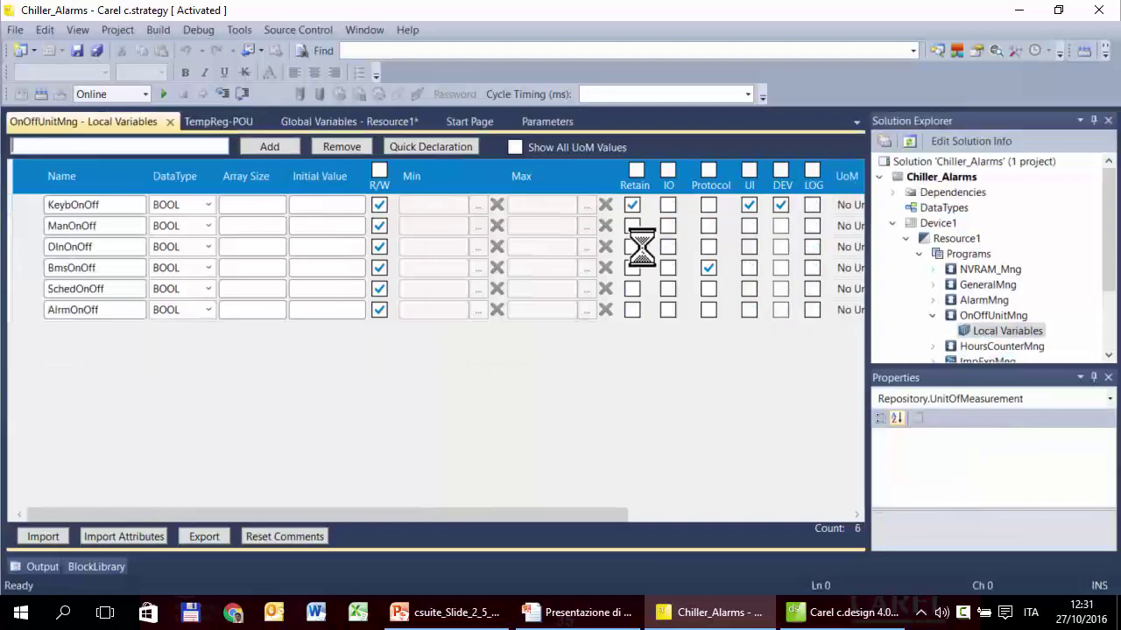
{"action": "type", "text": "k"}
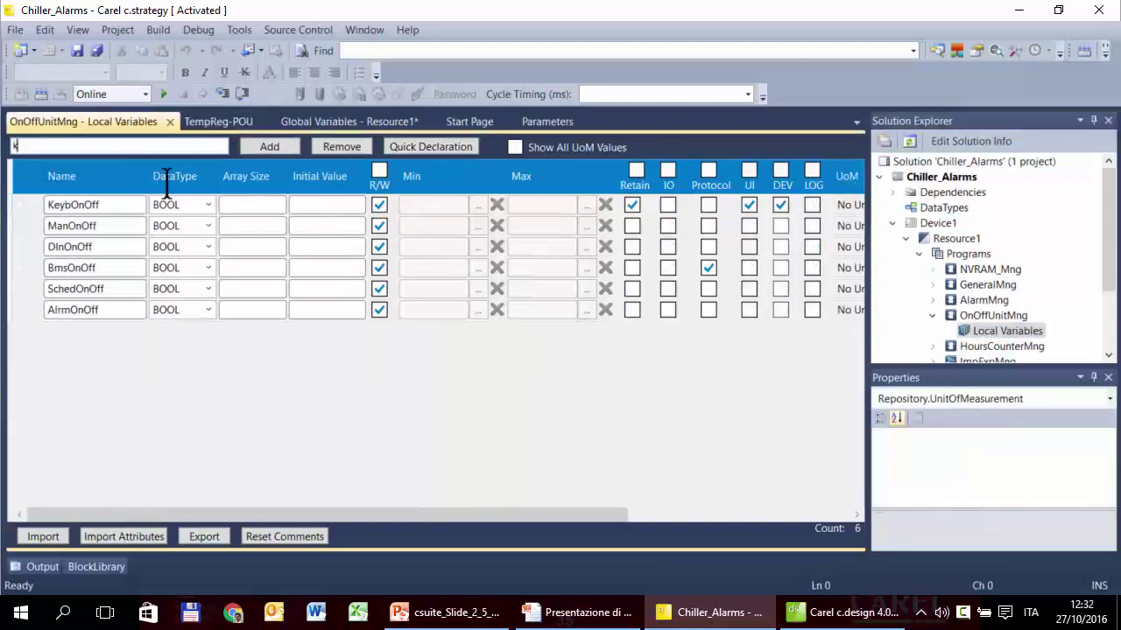
{"action": "type", "text": "ye"}
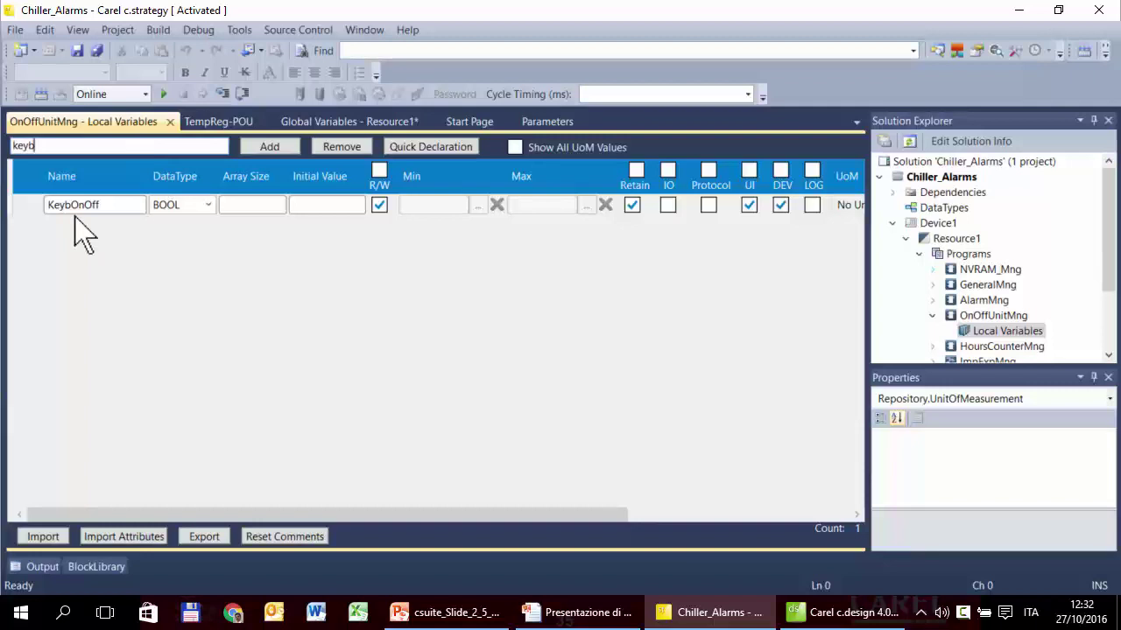
{"action": "left_click", "coordinate": [708, 204]}
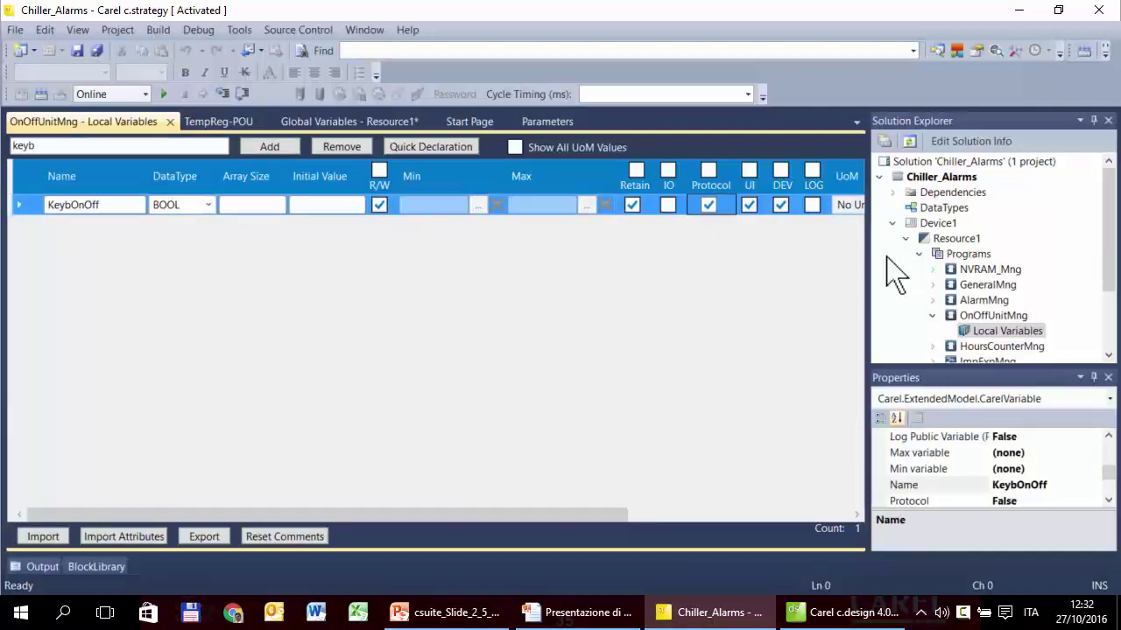
Open the OnOffUnitMng program diagram and save all changes in the solution.
{"action": "double_click", "coordinate": [954, 315]}
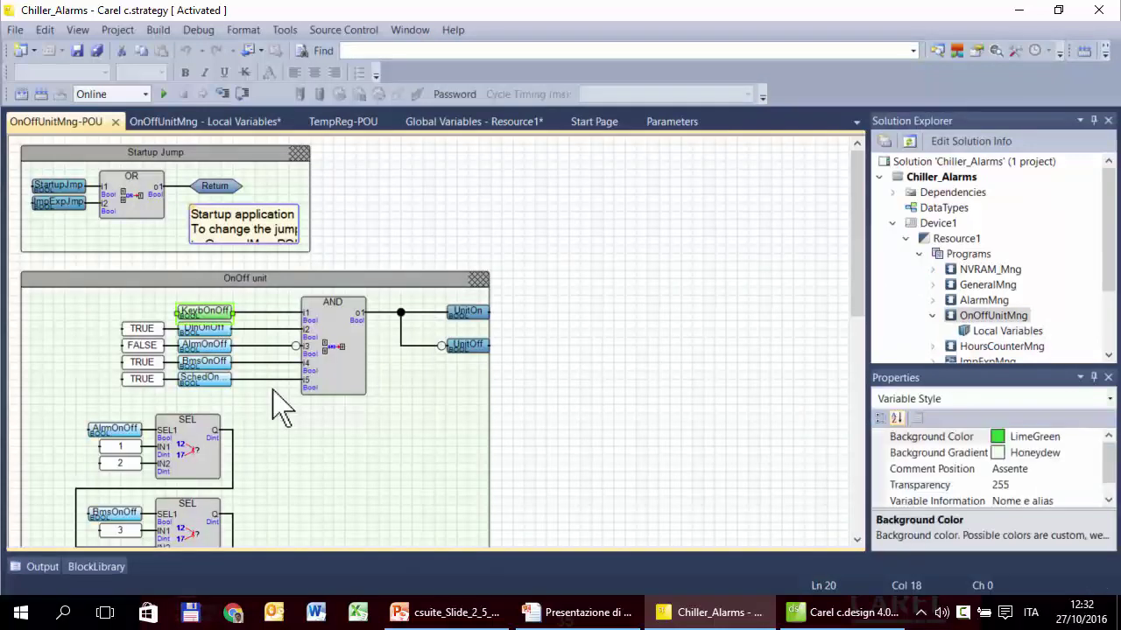
{"action": "left_click", "coordinate": [94, 53]}
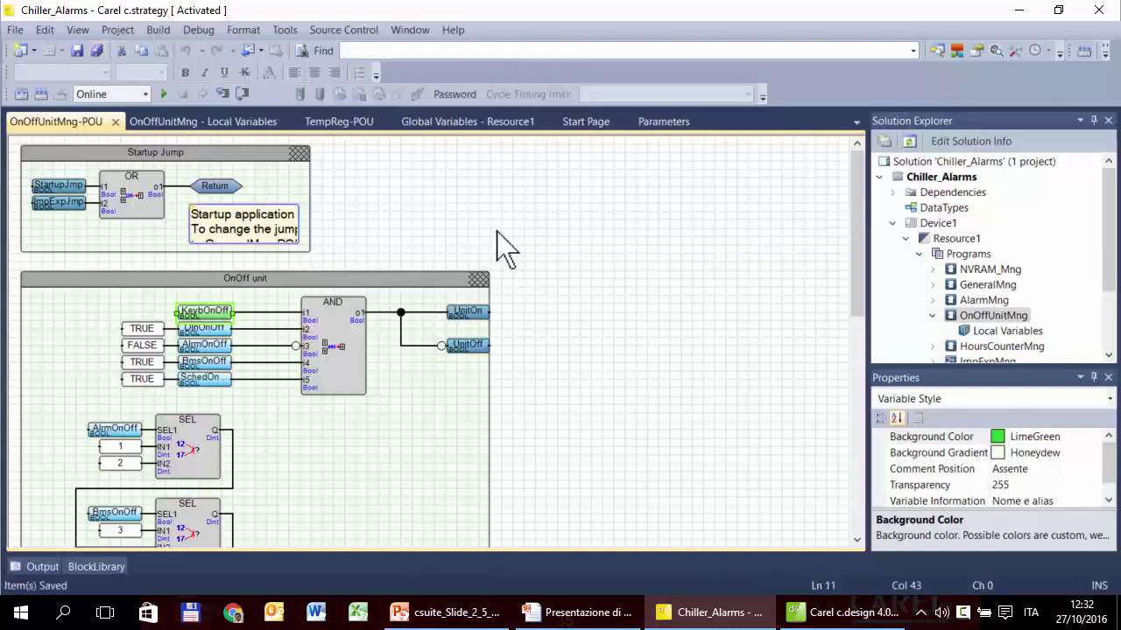
Switch back to c.design and assign W_InTemp as the variable of the input register at index 0.
{"action": "left_click", "coordinate": [836, 612]}
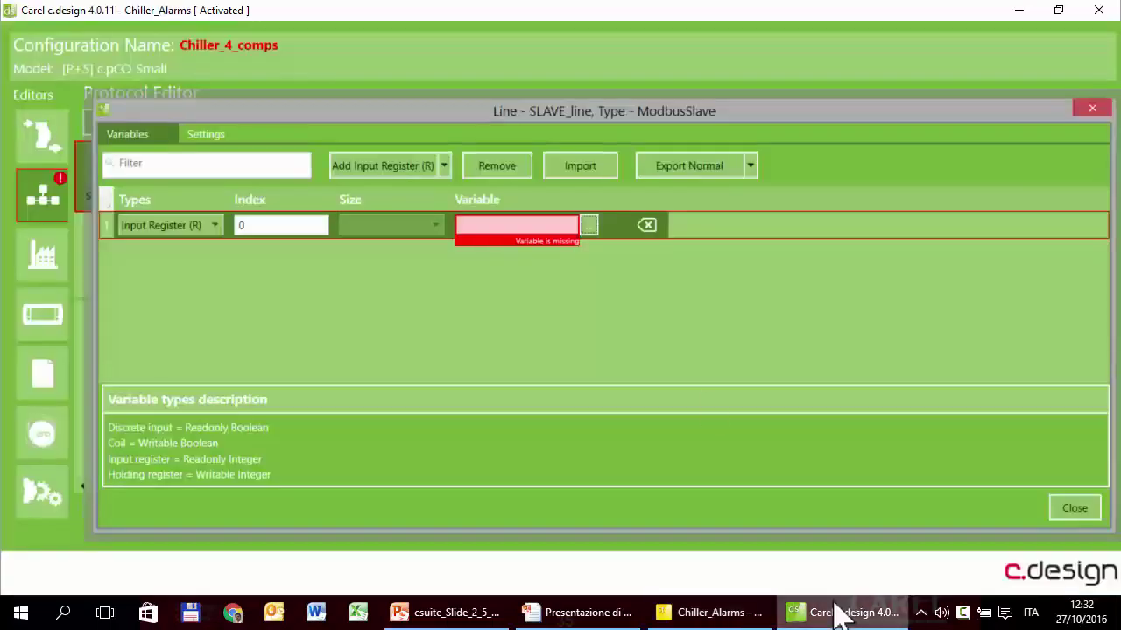
{"action": "left_click", "coordinate": [588, 229]}
{"action": "type", "text": "w"}
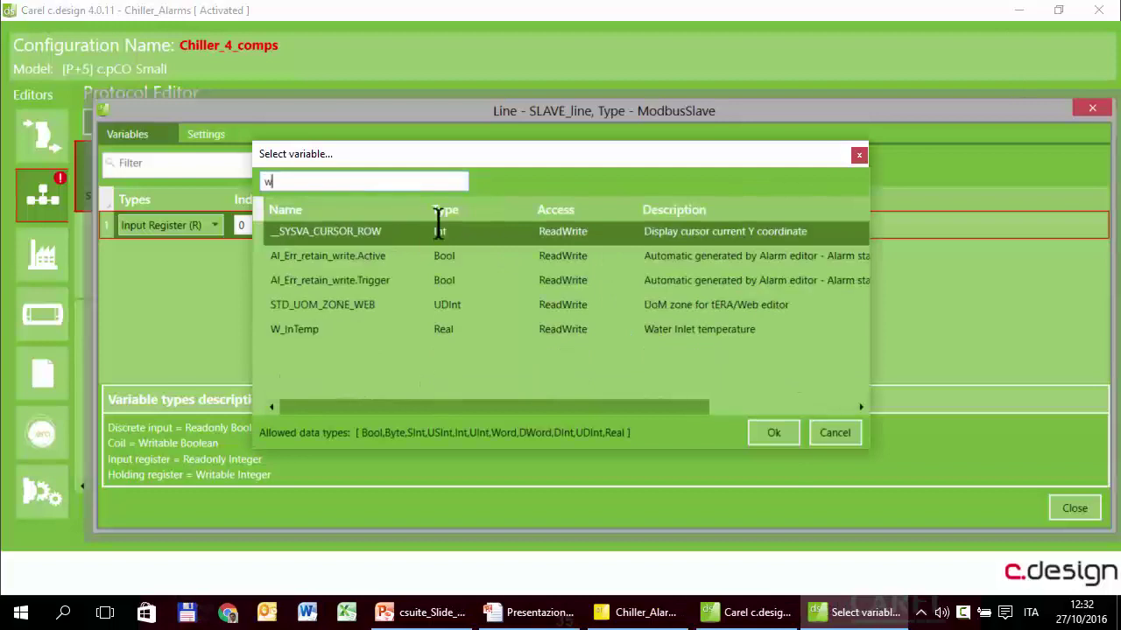
{"action": "double_click", "coordinate": [315, 329]}
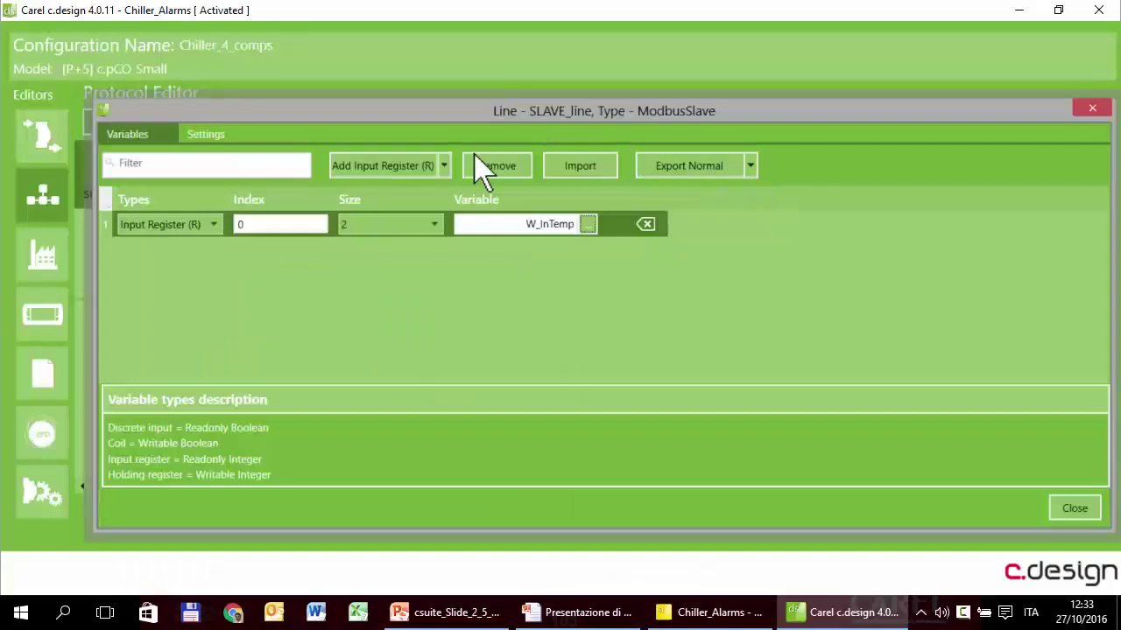
Add two holding registers to the SLAVE_line variable list.
{"action": "left_click", "coordinate": [444, 167]}
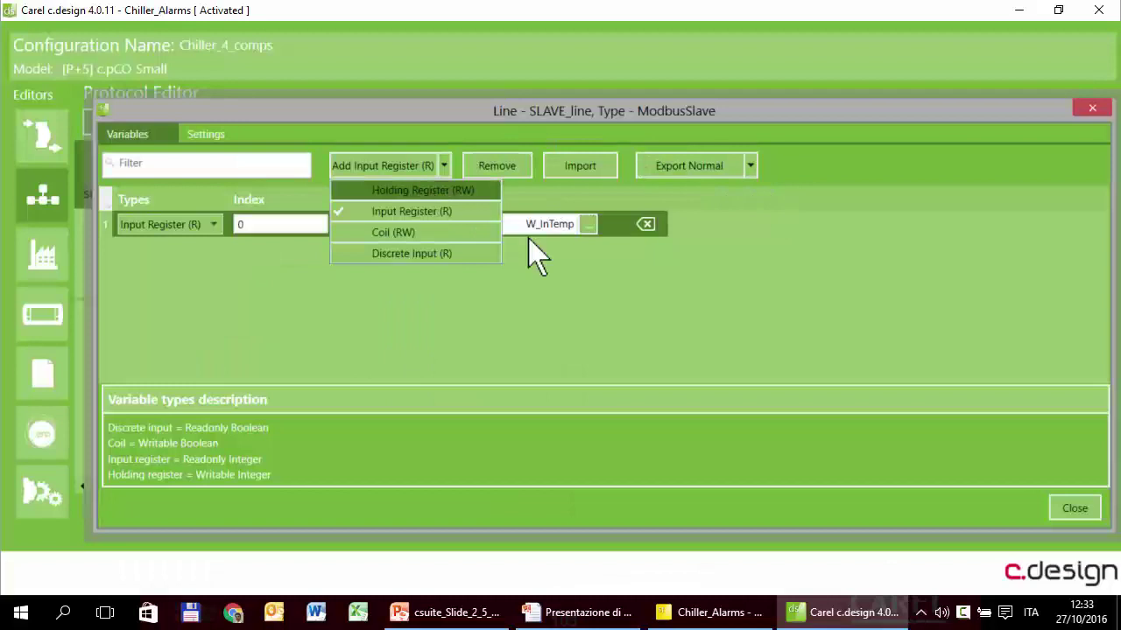
{"action": "key", "text": "Return"}
{"action": "left_click", "coordinate": [415, 168]}
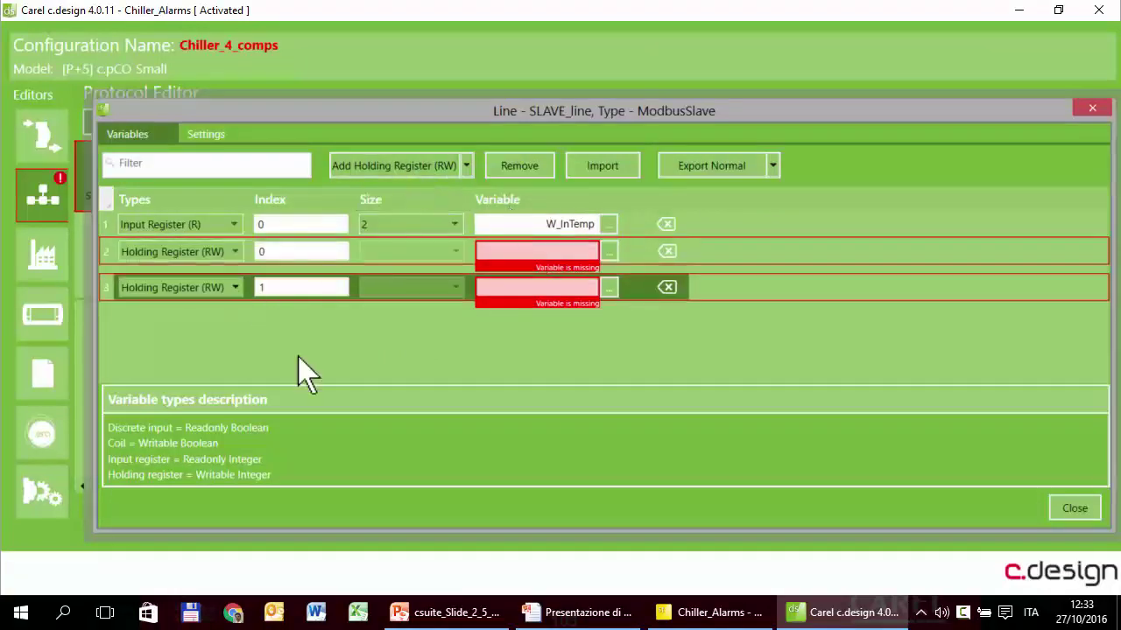
{"action": "key", "text": "alt+Down"}
{"action": "key", "text": "Escape"}
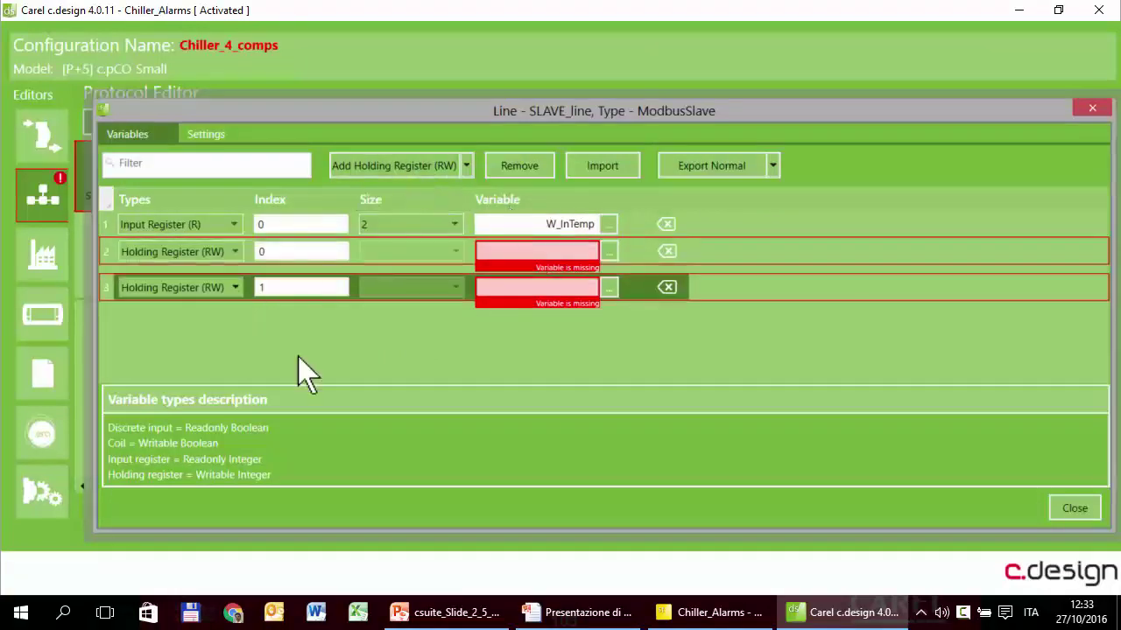
Assign SetP_Temp to the holding register at index 0 and PB_Temp to the one at index 1.
{"action": "left_click", "coordinate": [610, 253]}
{"action": "type", "text": "set"}
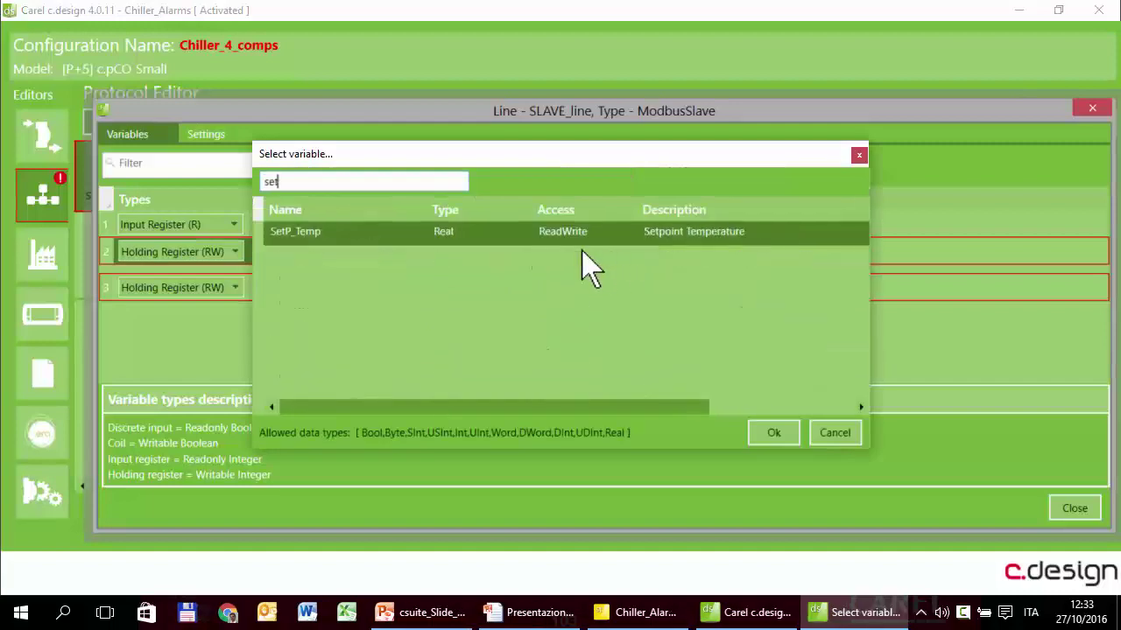
{"action": "double_click", "coordinate": [401, 234]}
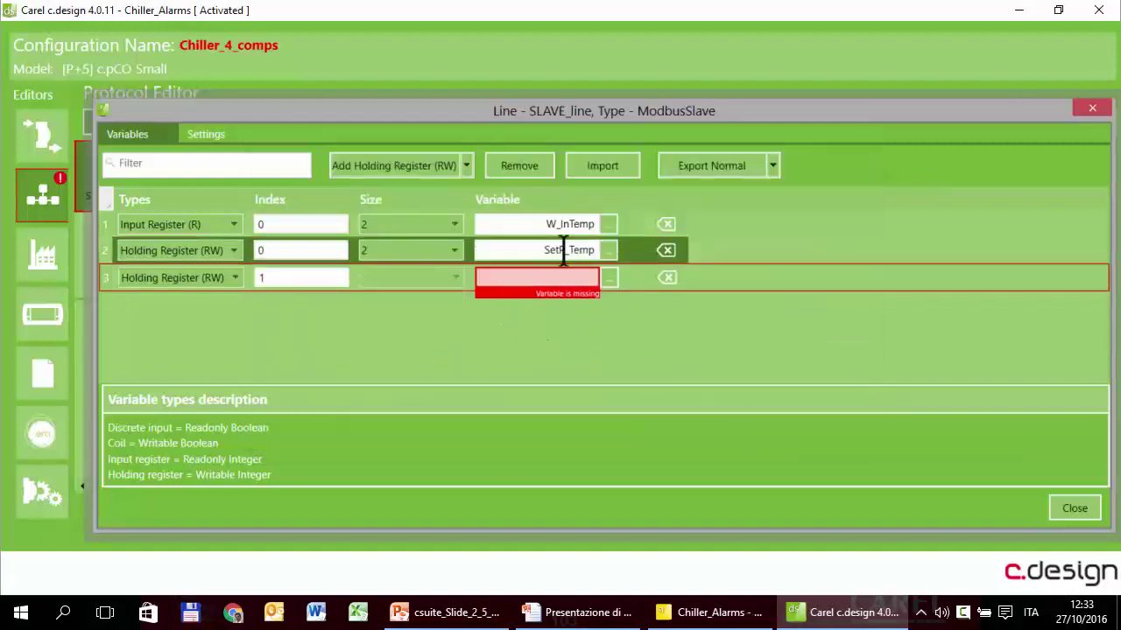
{"action": "left_click", "coordinate": [611, 278]}
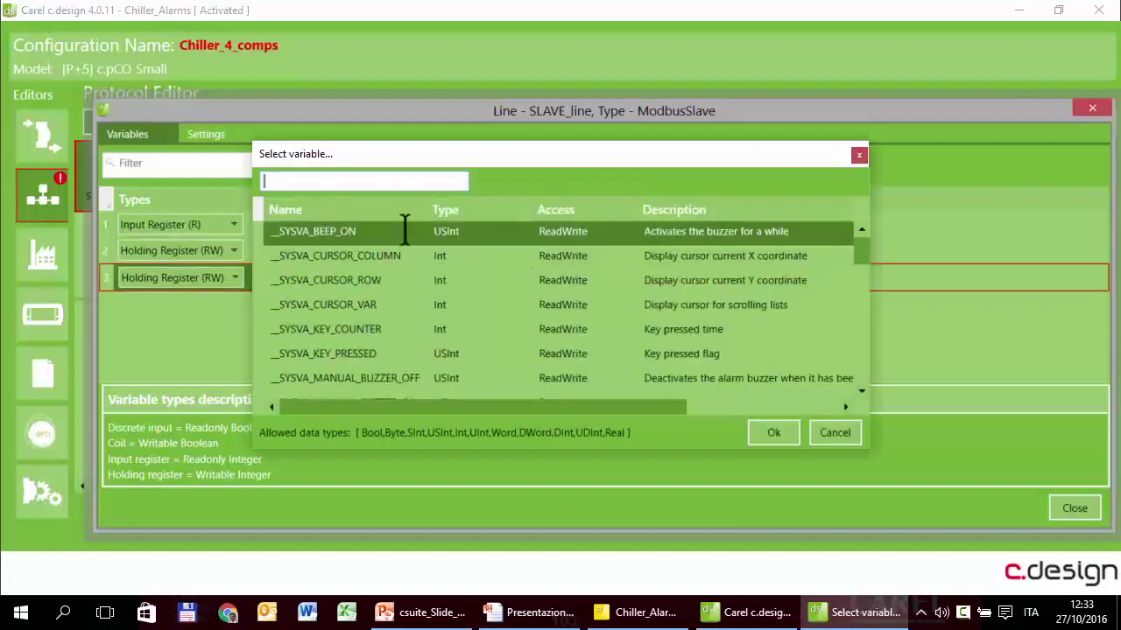
{"action": "type", "text": "pb"}
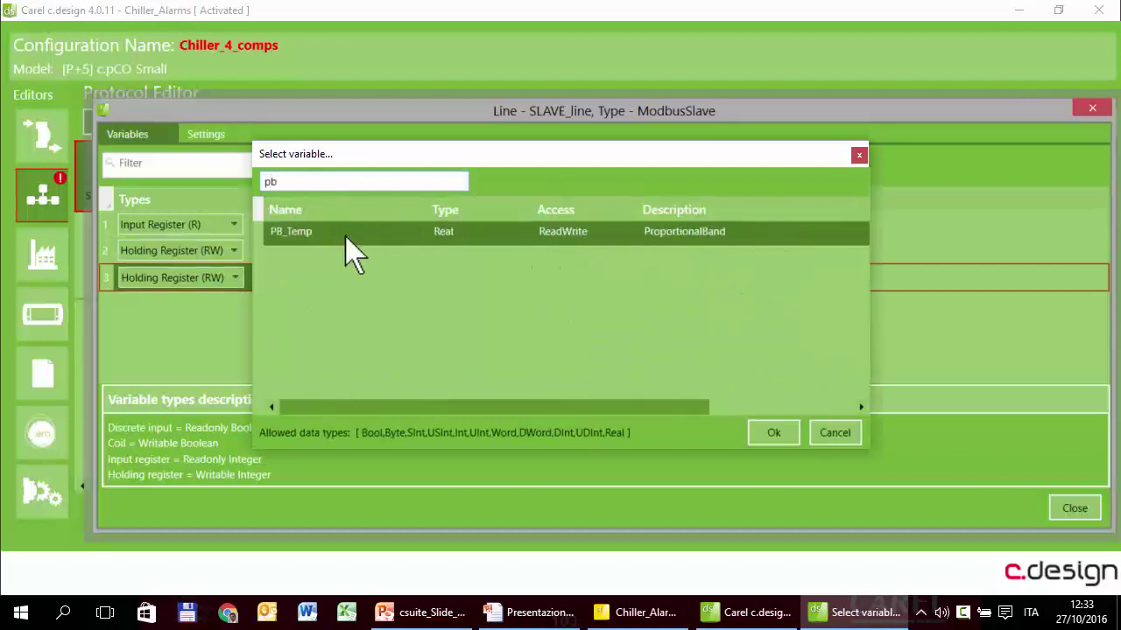
{"action": "key", "text": "Return"}
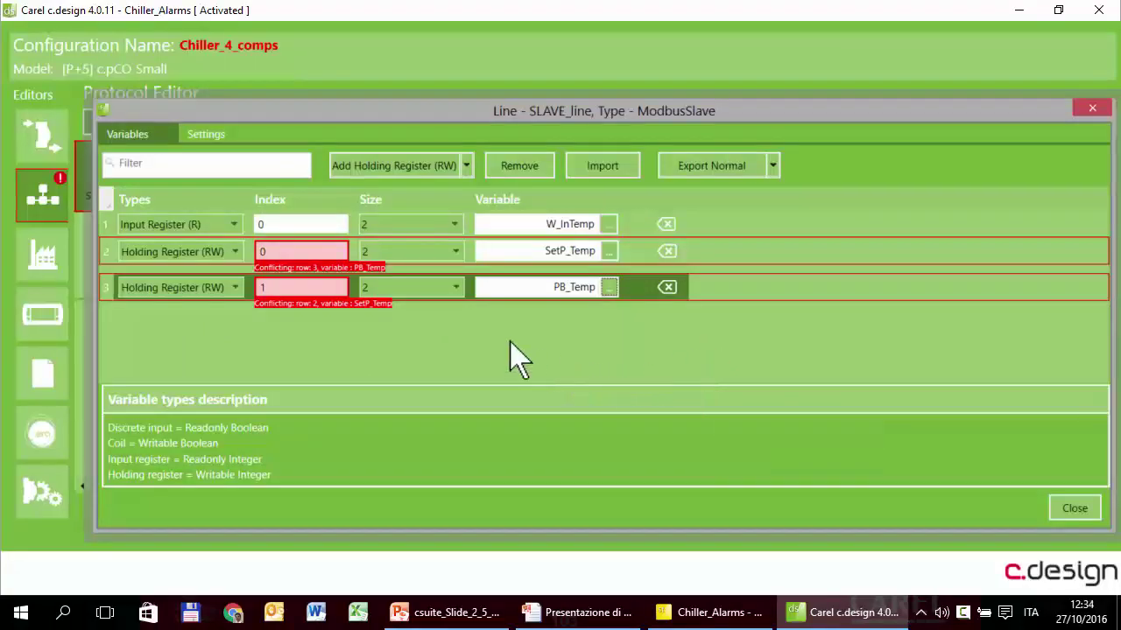
Add four discrete inputs with indexes 0 to 3 to the Modbus slave line.
{"action": "left_click", "coordinate": [467, 166]}
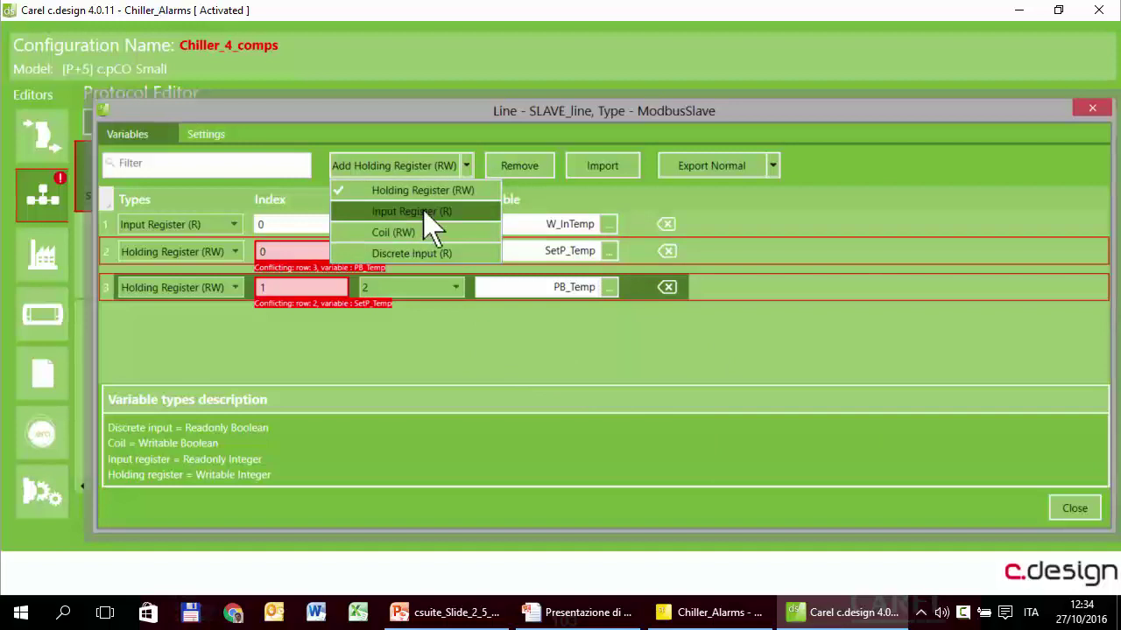
{"action": "left_click", "coordinate": [429, 253]}
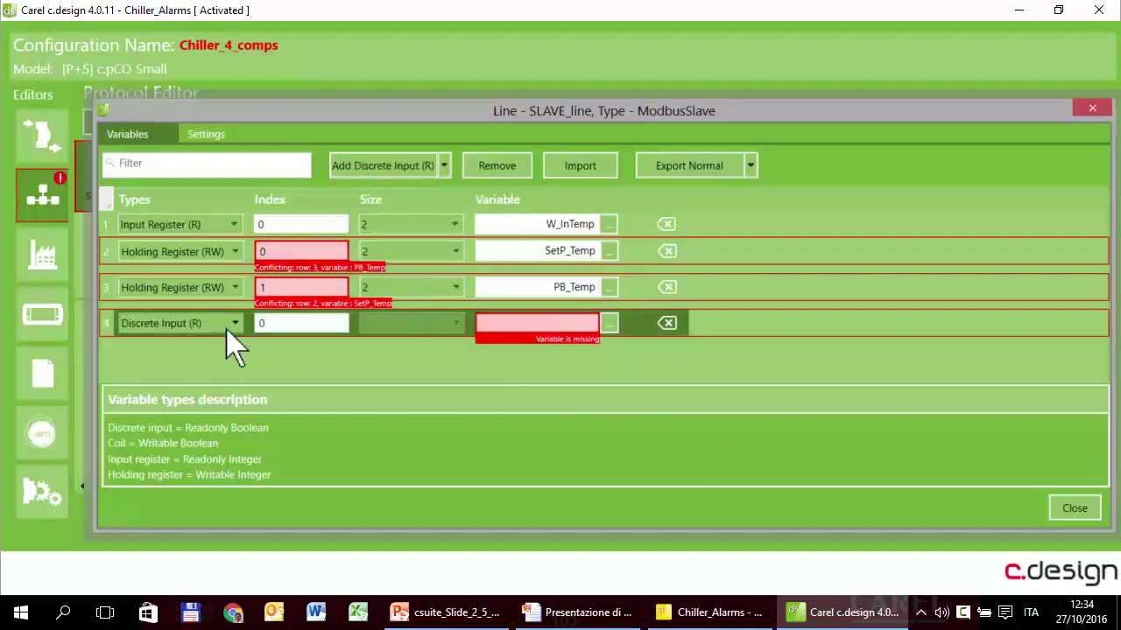
{"action": "left_click", "coordinate": [375, 170]}
{"action": "left_click", "coordinate": [375, 171]}
{"action": "left_click", "coordinate": [375, 171]}
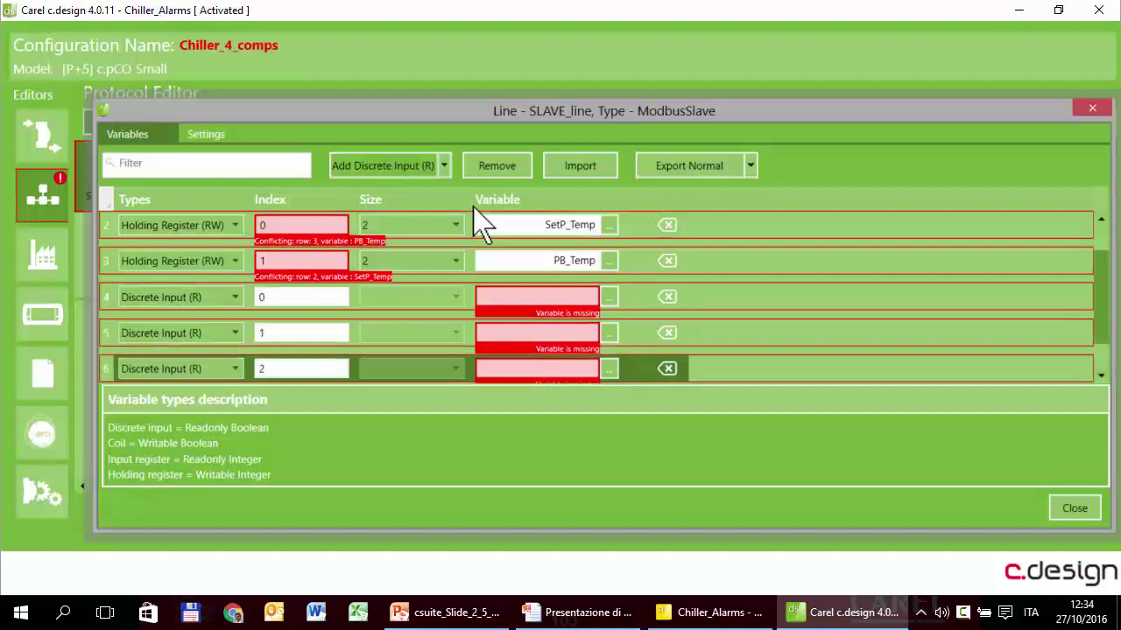
Assign Comp1 to the discrete input at index 0 and Comp2 to the one at index 1.
{"action": "left_click", "coordinate": [610, 227]}
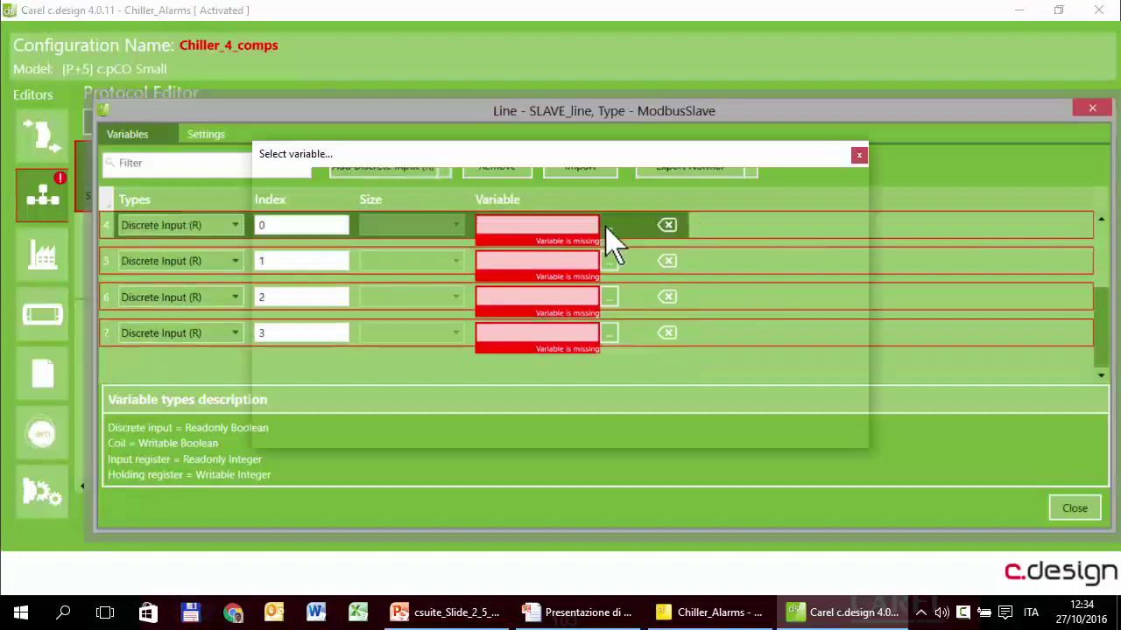
{"action": "type", "text": "comp"}
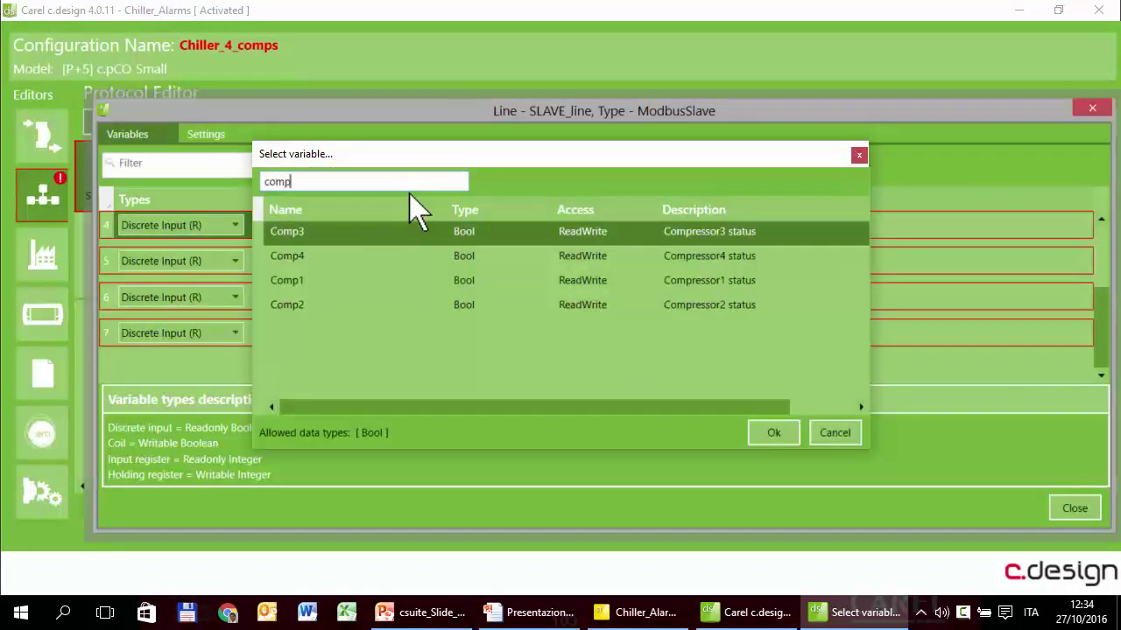
{"action": "double_click", "coordinate": [352, 282]}
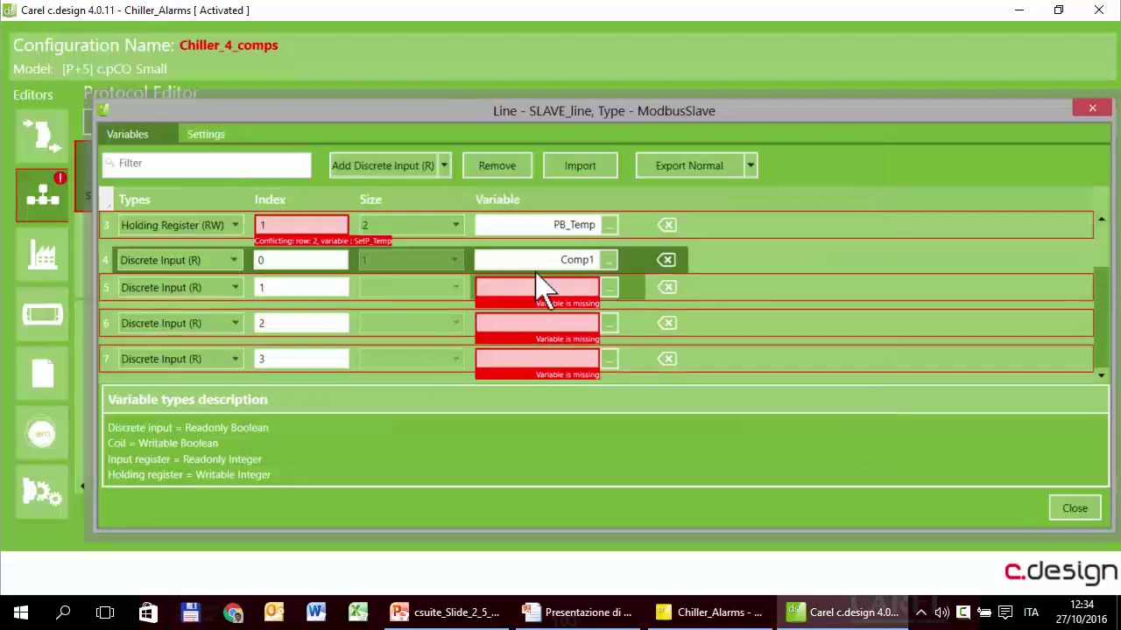
{"action": "left_click", "coordinate": [610, 287]}
{"action": "type", "text": "com"}
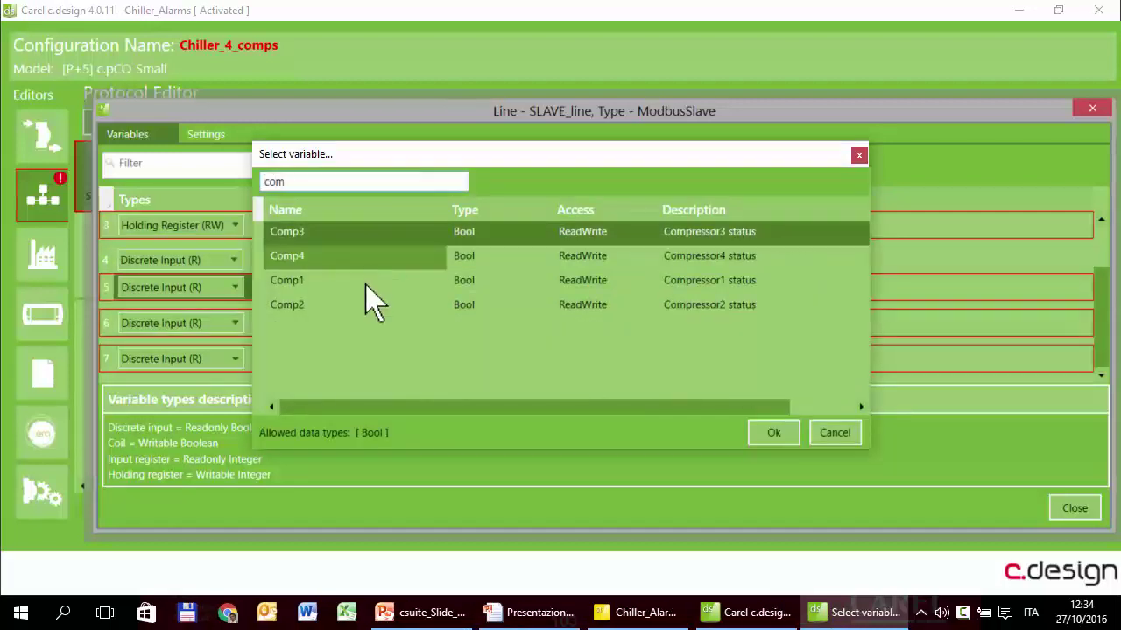
{"action": "double_click", "coordinate": [368, 304]}
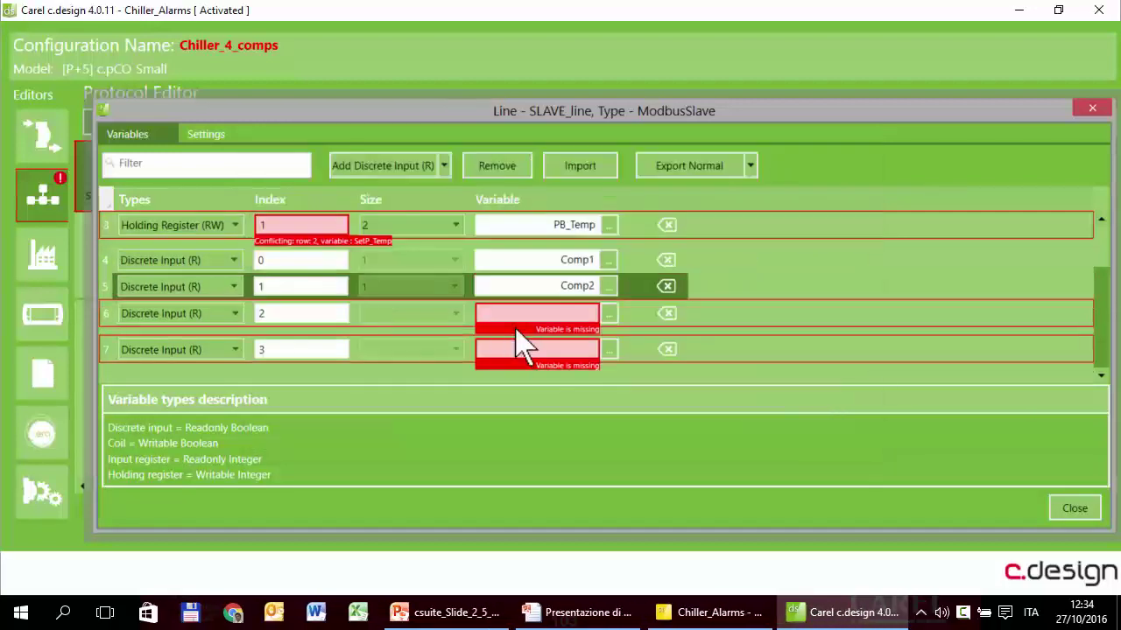
Assign Comp3 to the discrete input at index 2 and Comp4 to the one at index 3.
{"action": "left_click", "coordinate": [547, 308]}
{"action": "type", "text": "Comp"}
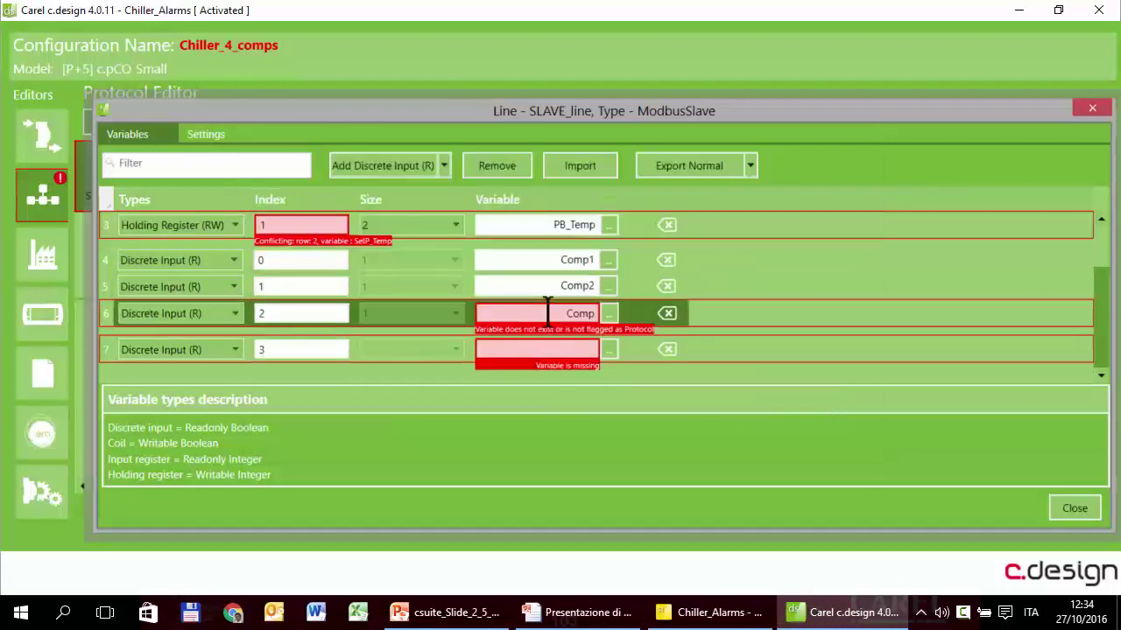
{"action": "type", "text": "3"}
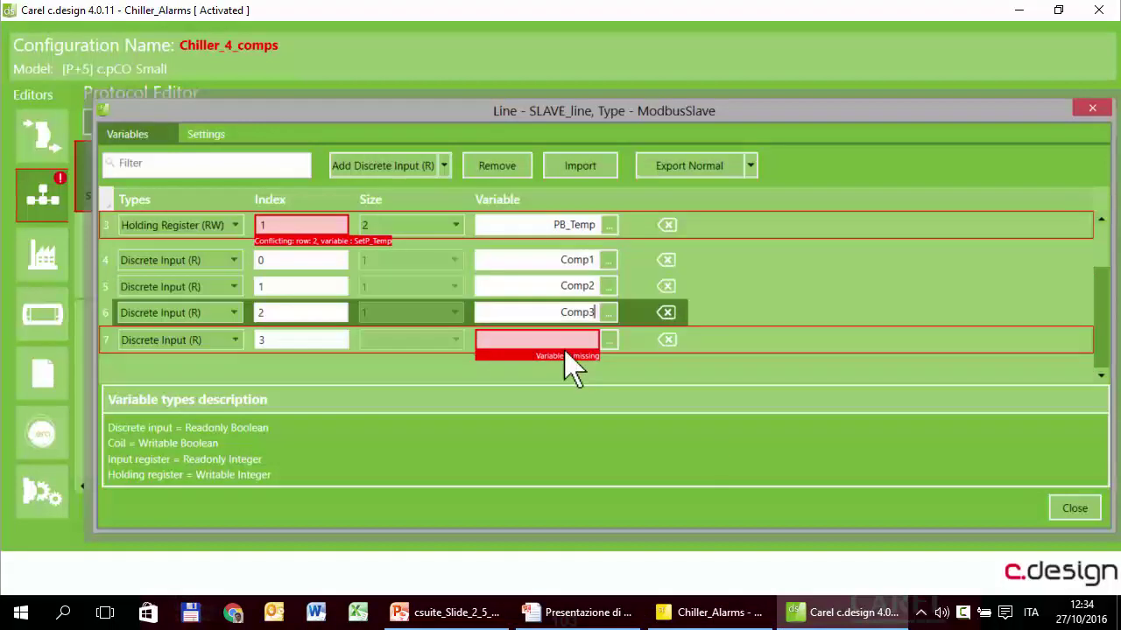
{"action": "left_click", "coordinate": [566, 350]}
{"action": "type", "text": "Comp4"}
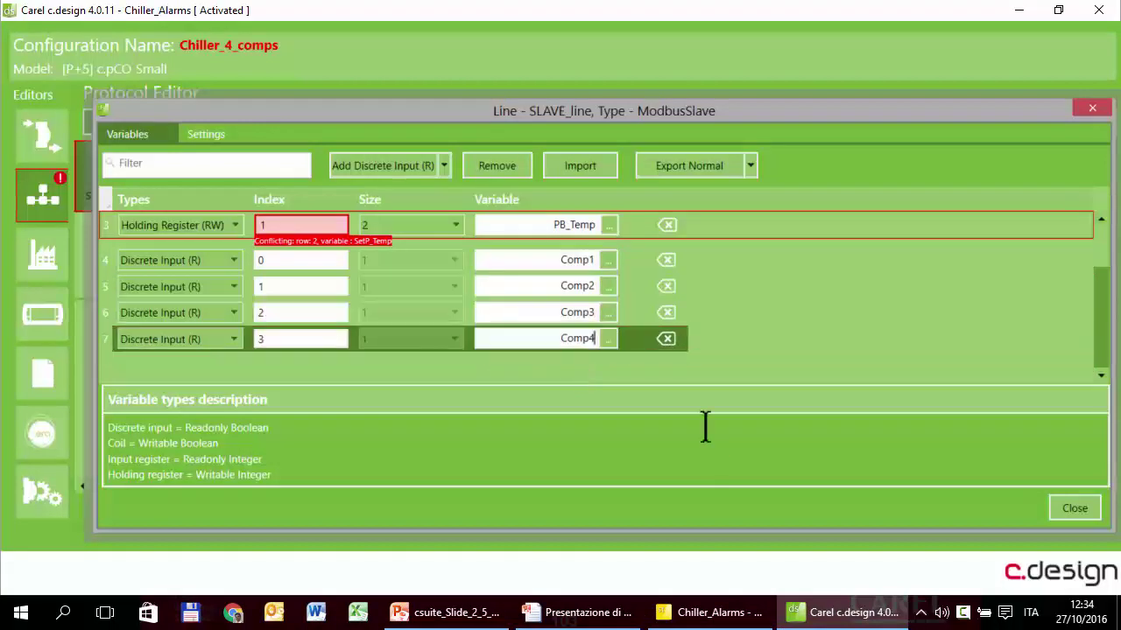
Add a coil at index 0 and assign OnOffUnitMng.KeybOnOff as its variable.
{"action": "left_click", "coordinate": [446, 179]}
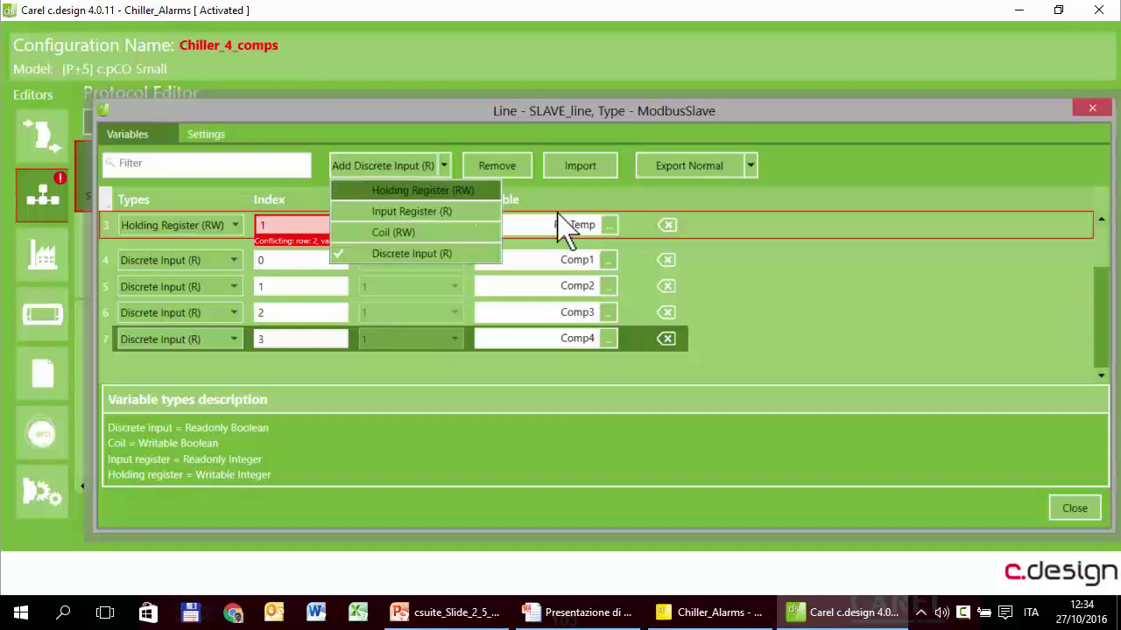
{"action": "left_click", "coordinate": [394, 233]}
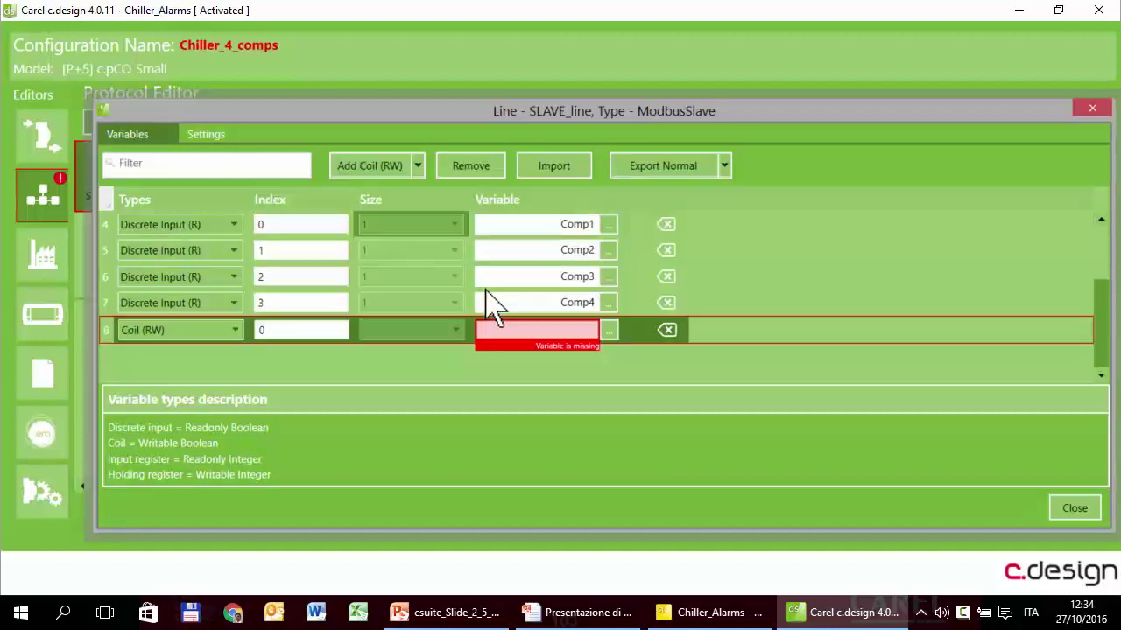
{"action": "left_click", "coordinate": [608, 330]}
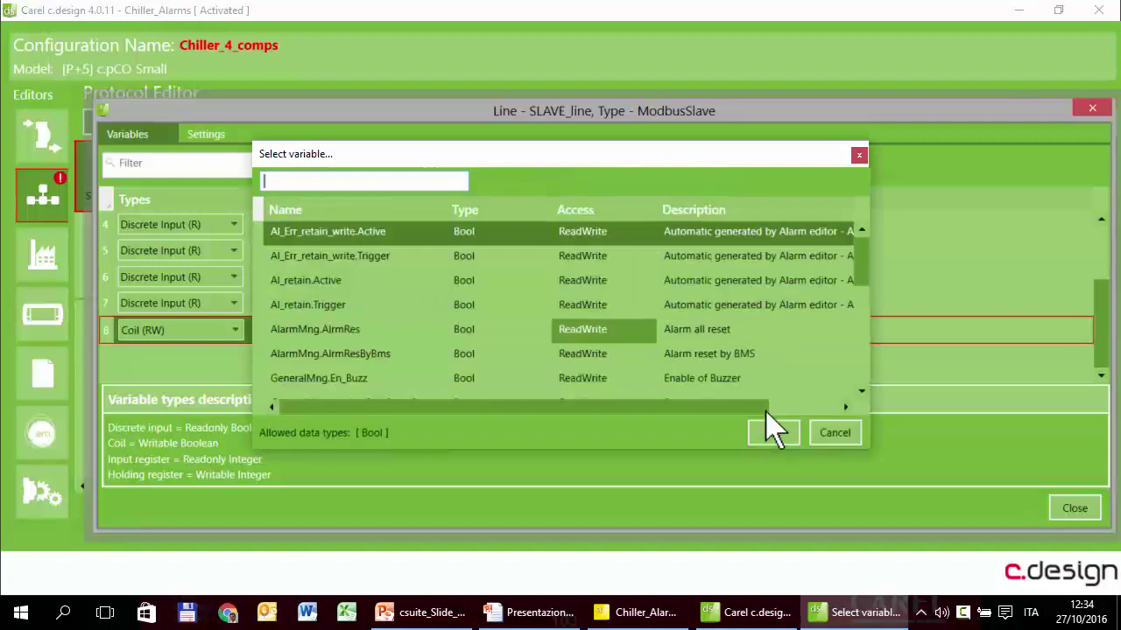
{"action": "type", "text": "key"}
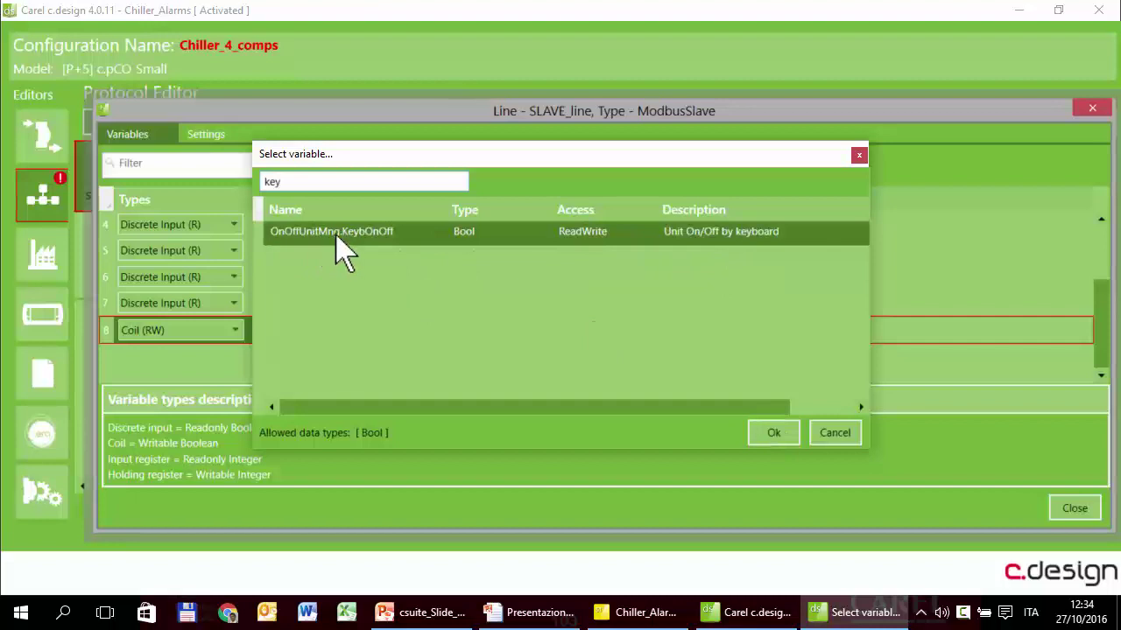
{"action": "double_click", "coordinate": [382, 254]}
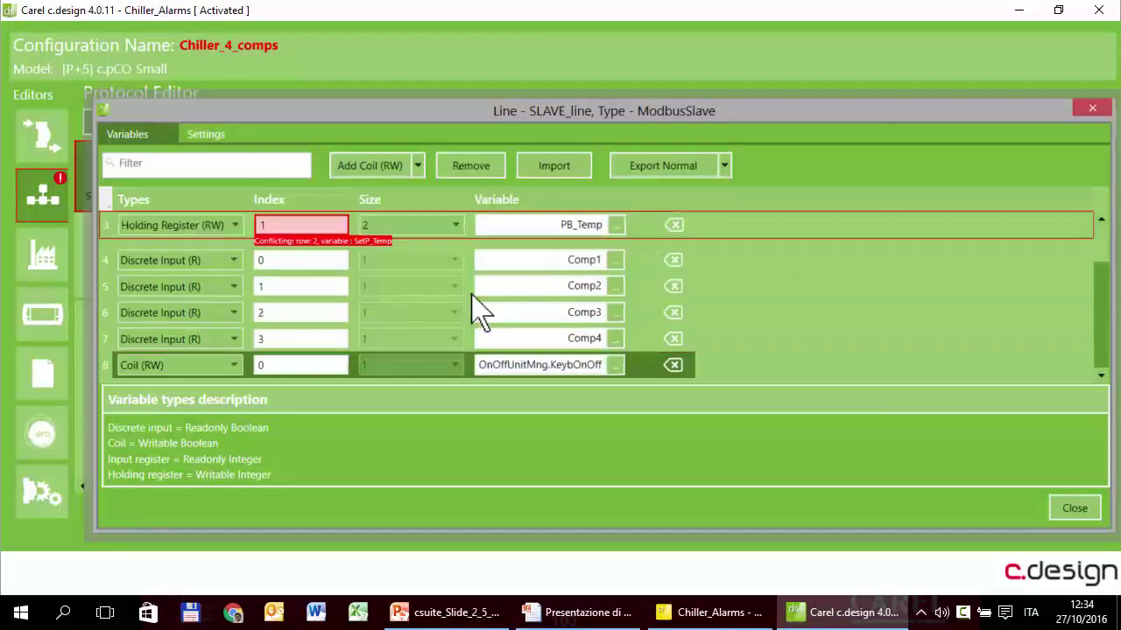
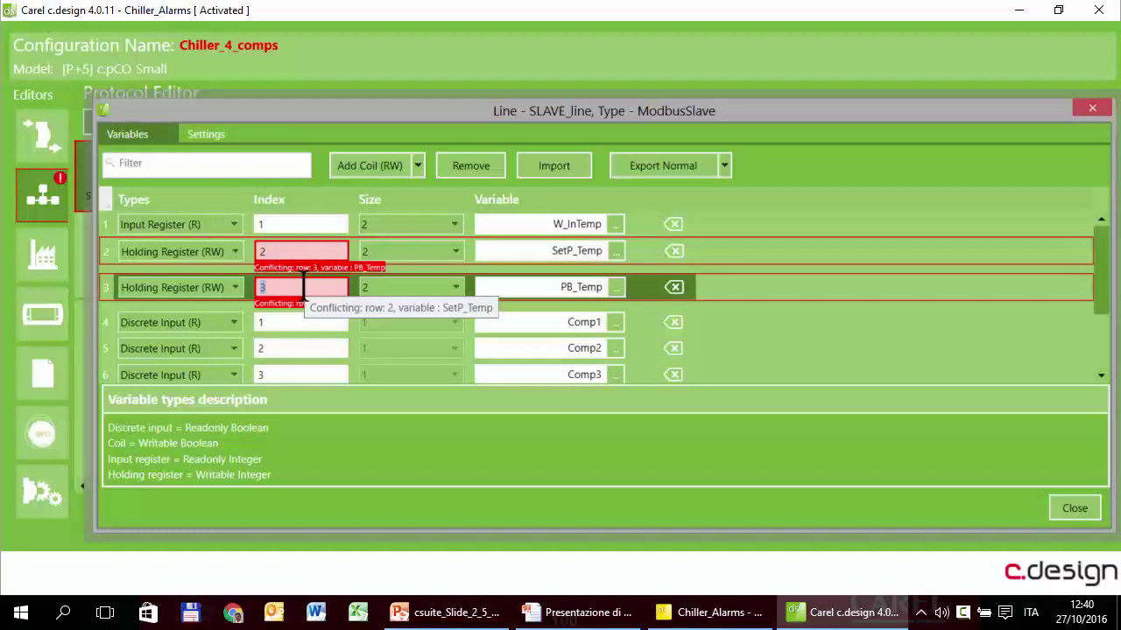
Set the index of the PB_Temp holding register to 4.
{"action": "type", "text": "4"}
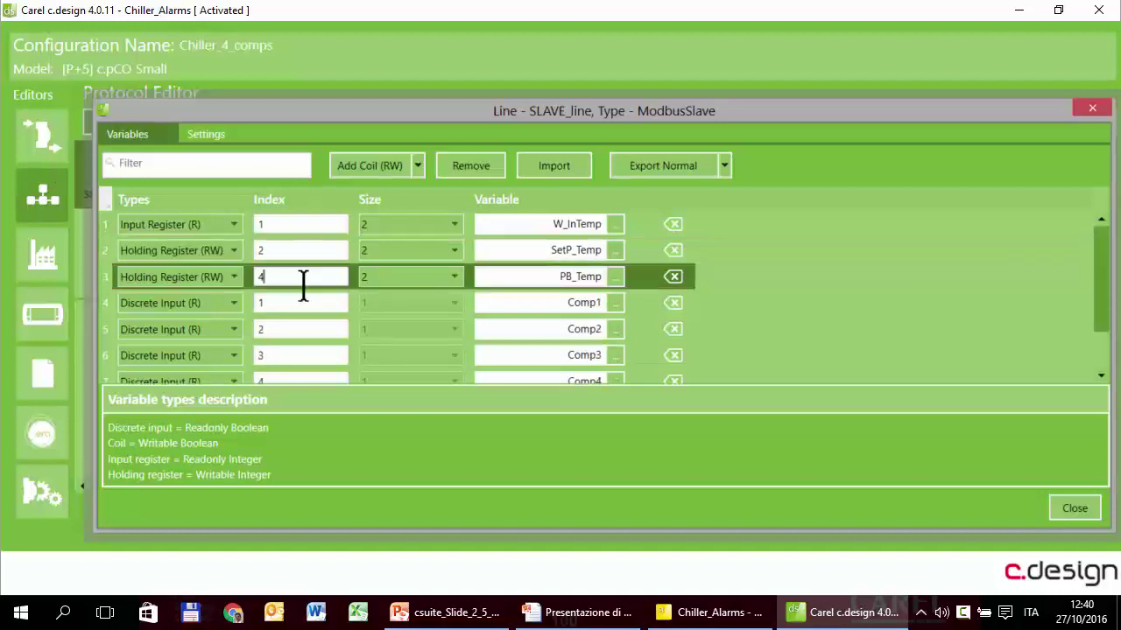
{"action": "key", "text": "Up"}
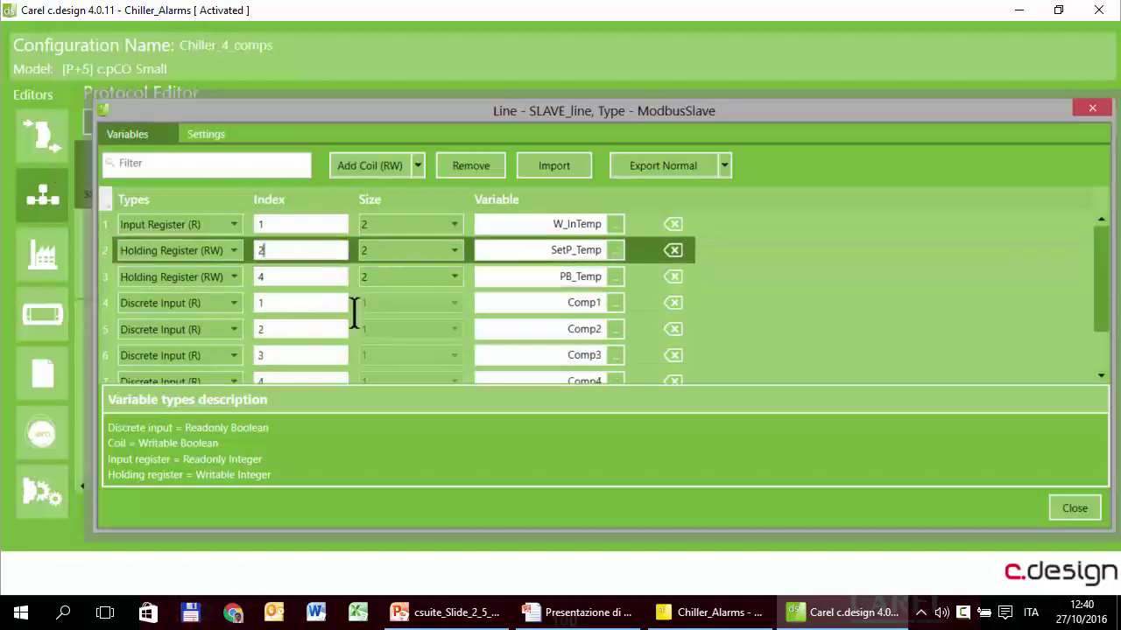
{"action": "left_click", "coordinate": [298, 279]}
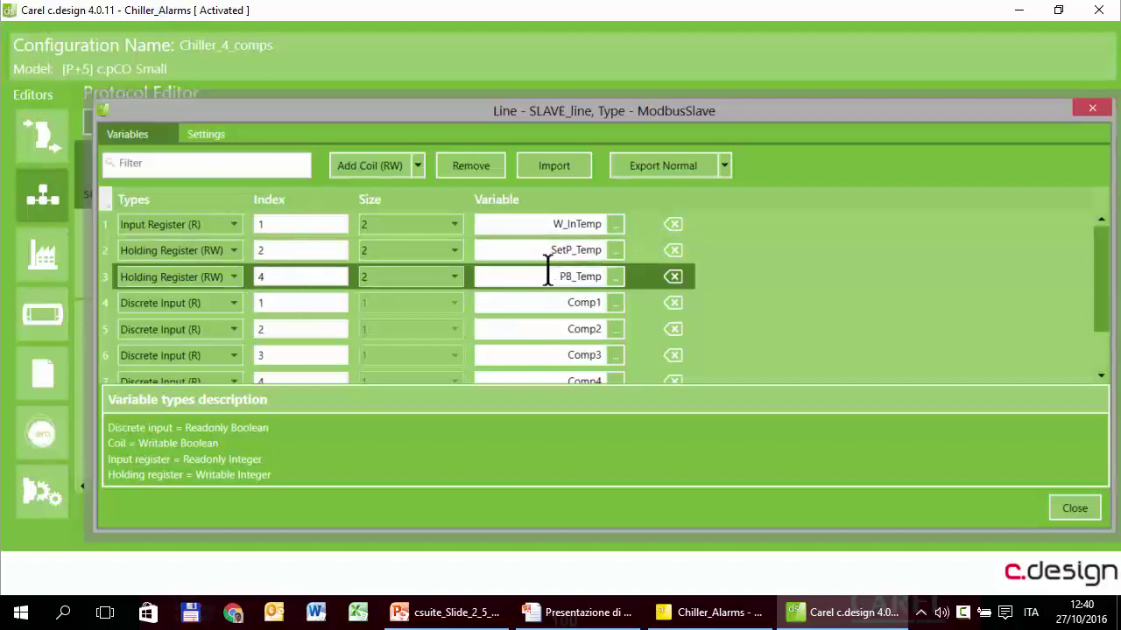
{"action": "left_click", "coordinate": [270, 224]}
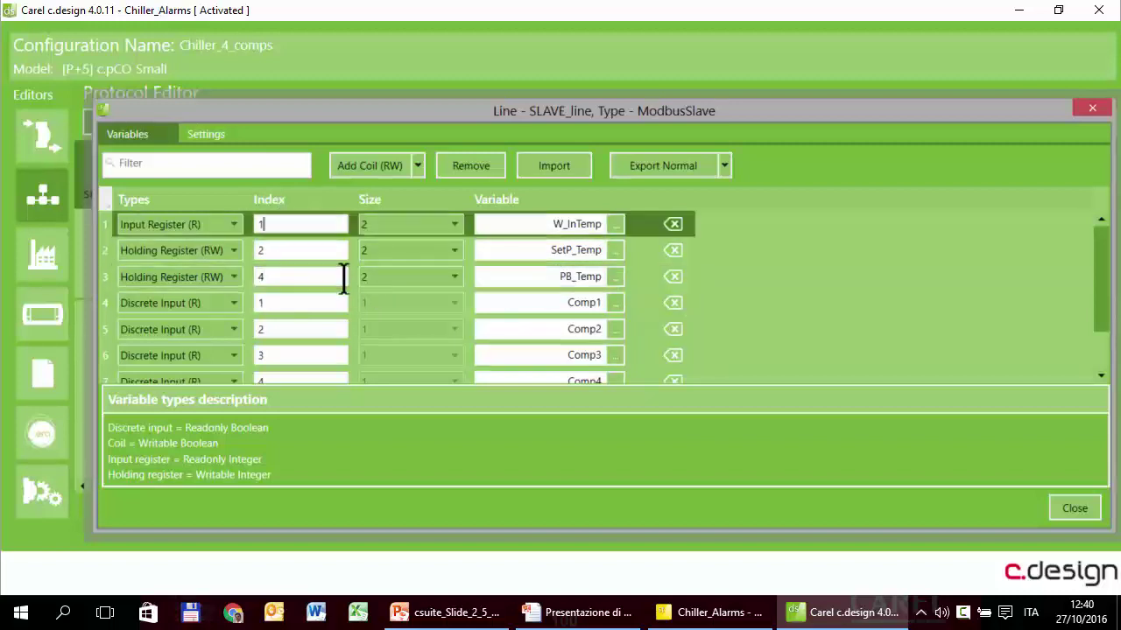
{"action": "left_click", "coordinate": [274, 250]}
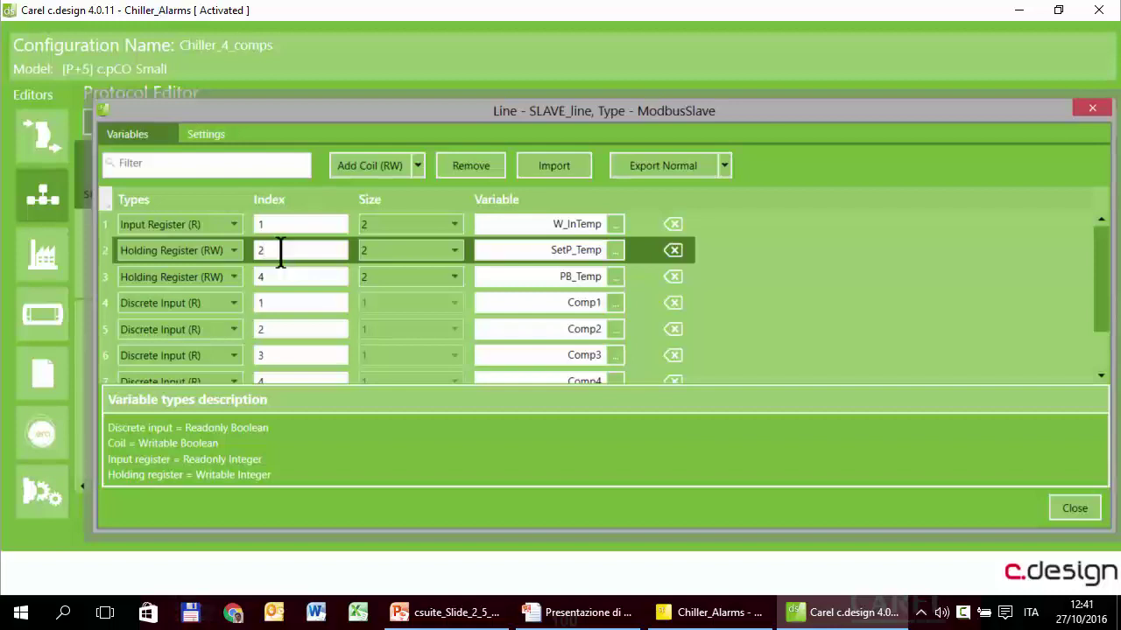
Set the register size of W_InTemp, SetP_Temp and PB_Temp to 1.
{"action": "left_click", "coordinate": [408, 227]}
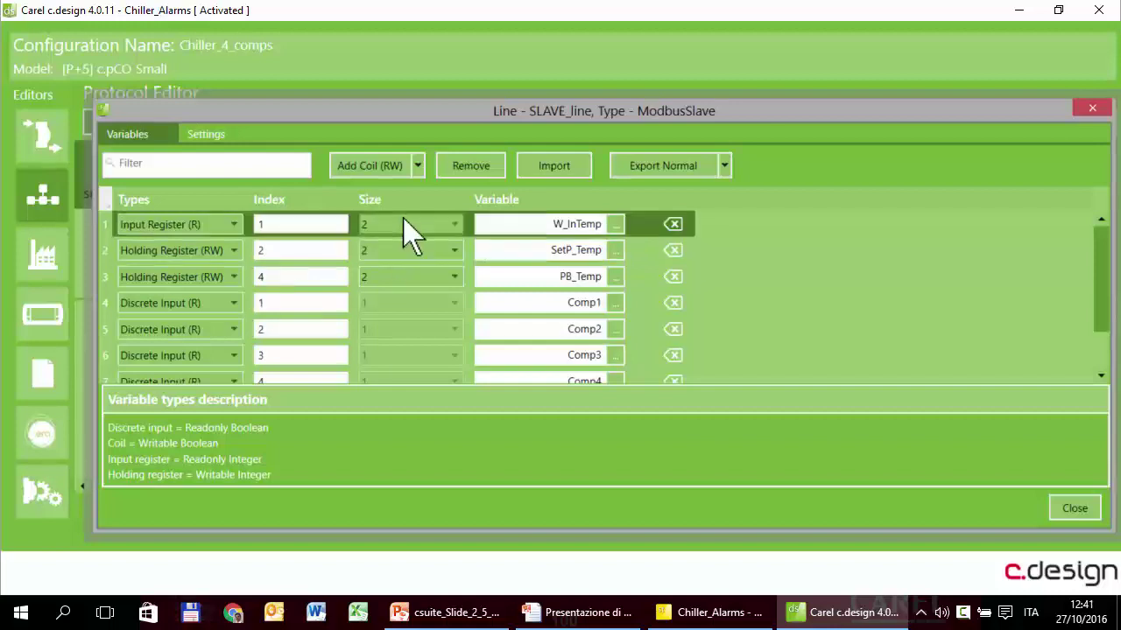
{"action": "left_click", "coordinate": [401, 242]}
{"action": "left_click", "coordinate": [404, 253]}
{"action": "left_click", "coordinate": [405, 269]}
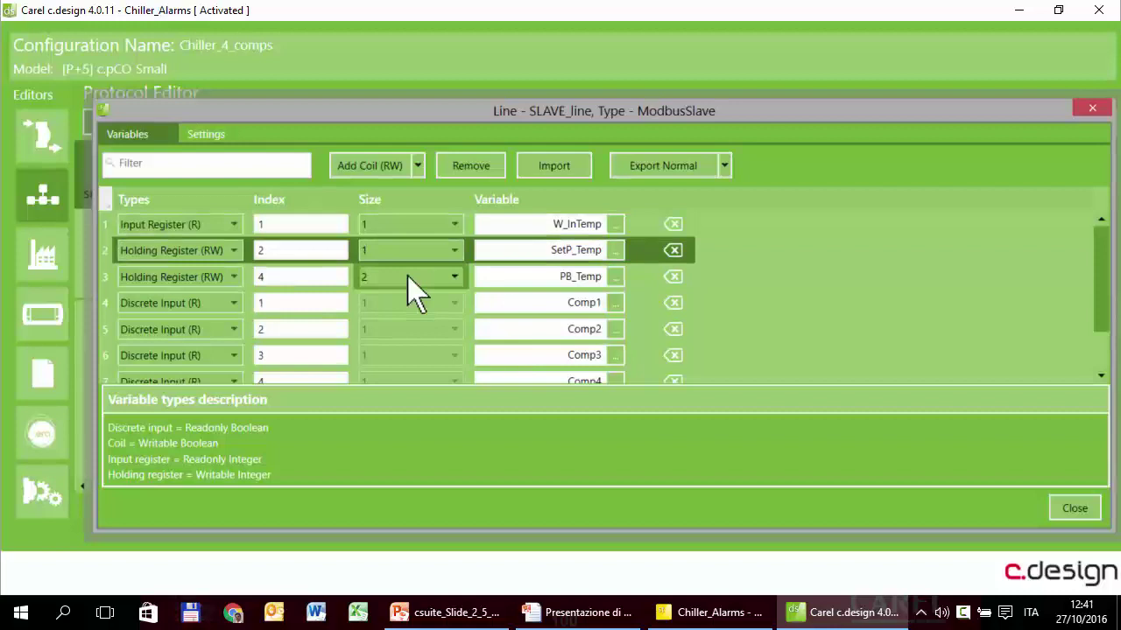
{"action": "left_click", "coordinate": [407, 277]}
{"action": "left_click", "coordinate": [399, 299]}
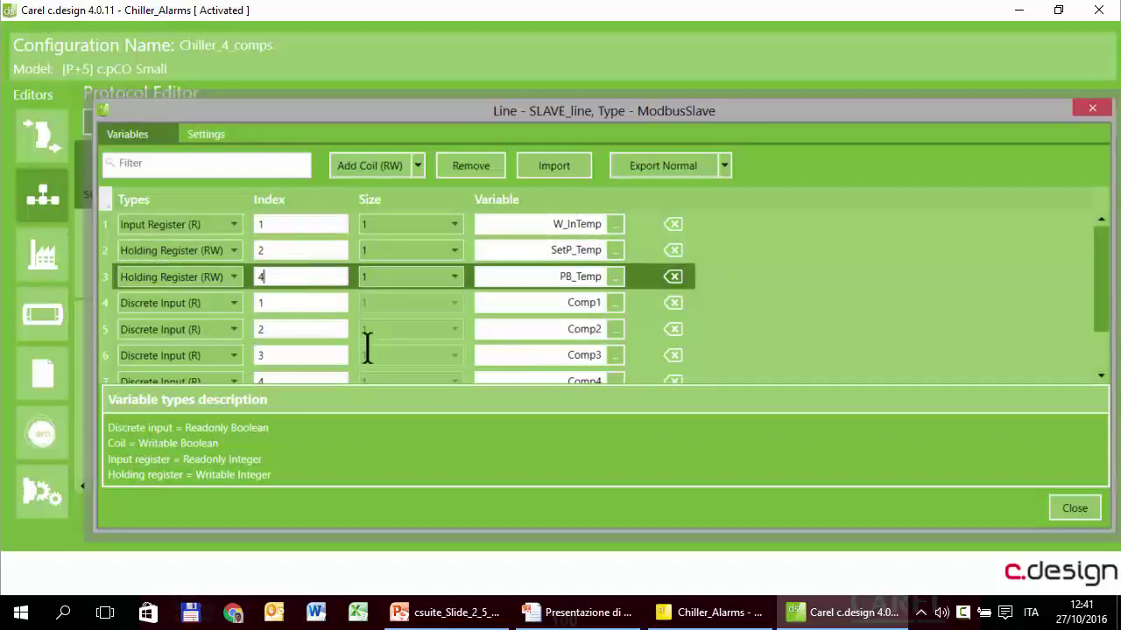
Set the PB_Temp holding register's index to 3 and switch to the PowerPoint presentation.
{"action": "type", "text": "3"}
{"action": "left_click", "coordinate": [280, 250]}
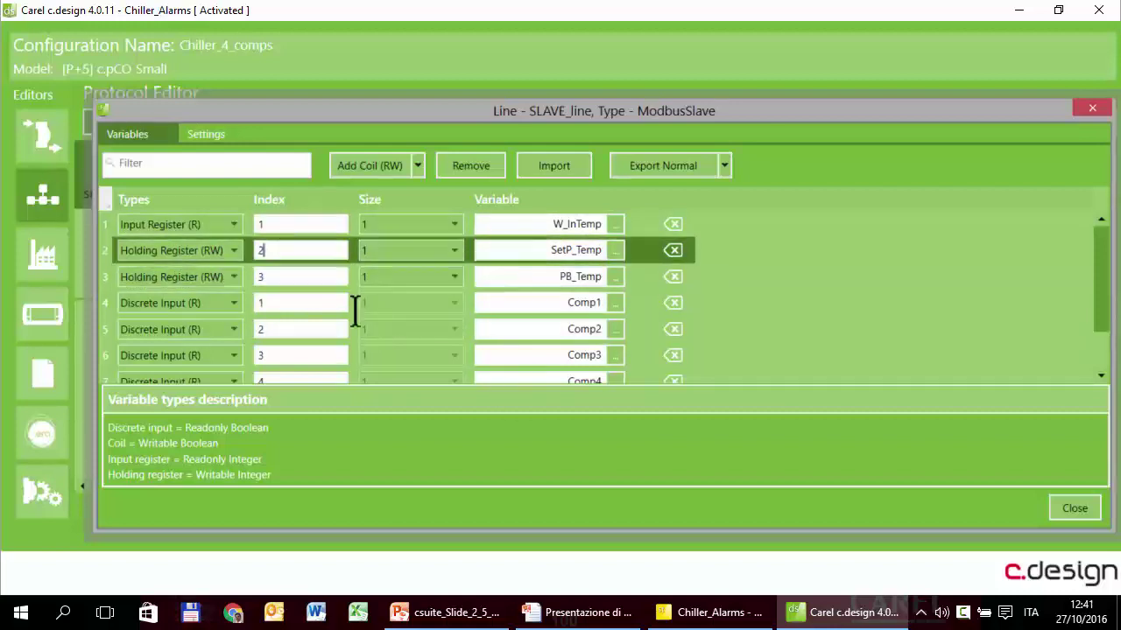
{"action": "left_click", "coordinate": [579, 612]}
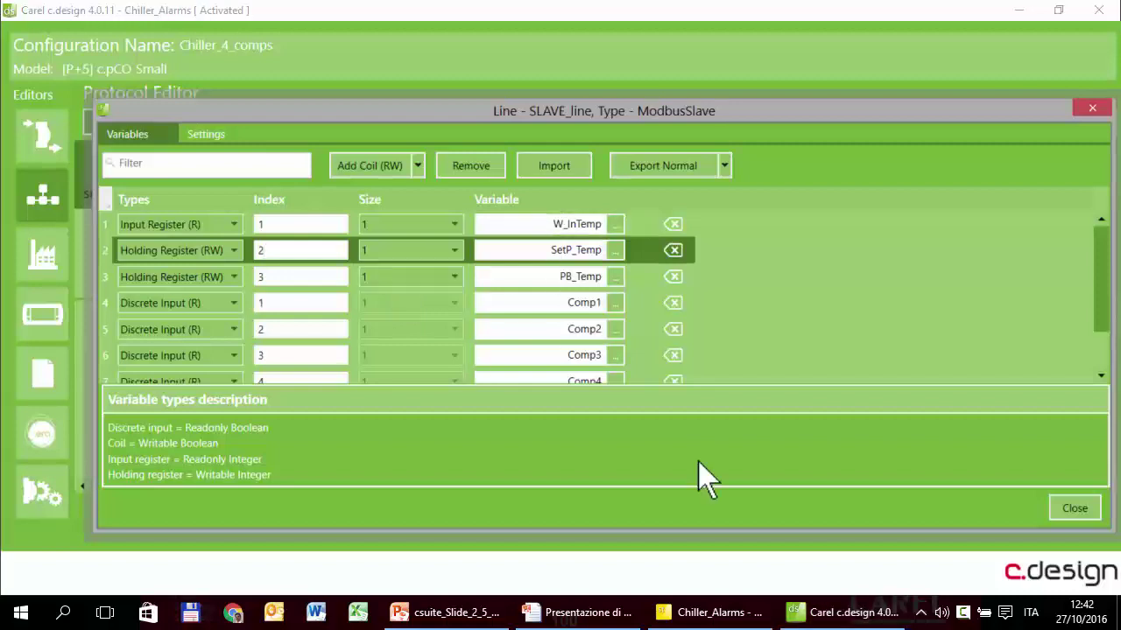
Close the SLAVE_line variable table, save the protocol configuration and start the upload to the device.
{"action": "left_click", "coordinate": [1074, 509]}
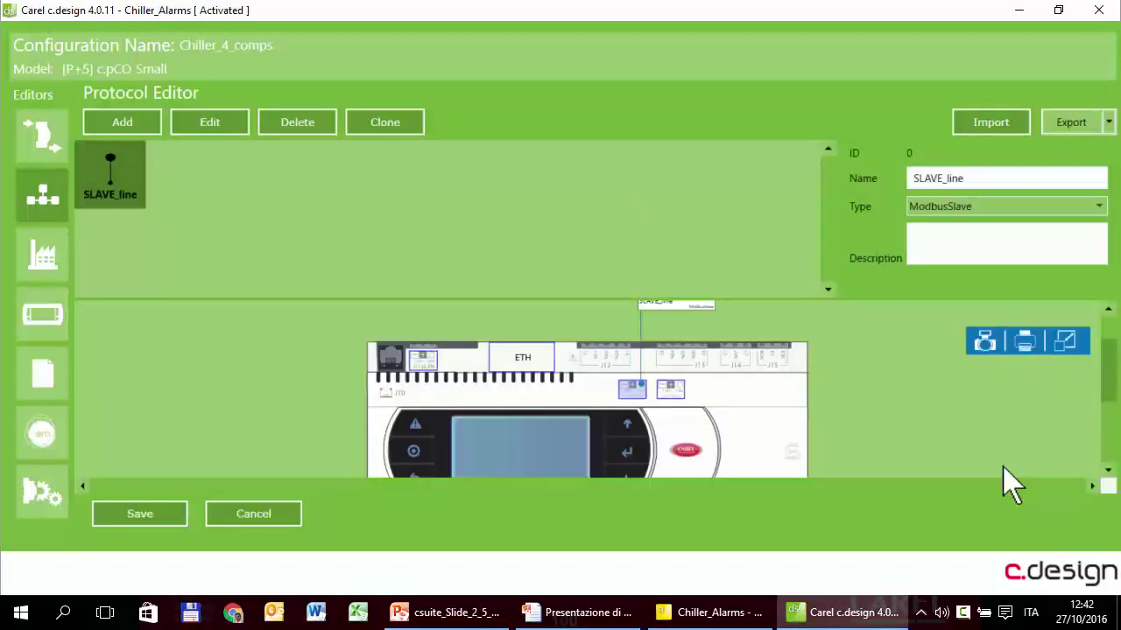
{"action": "left_click", "coordinate": [101, 516]}
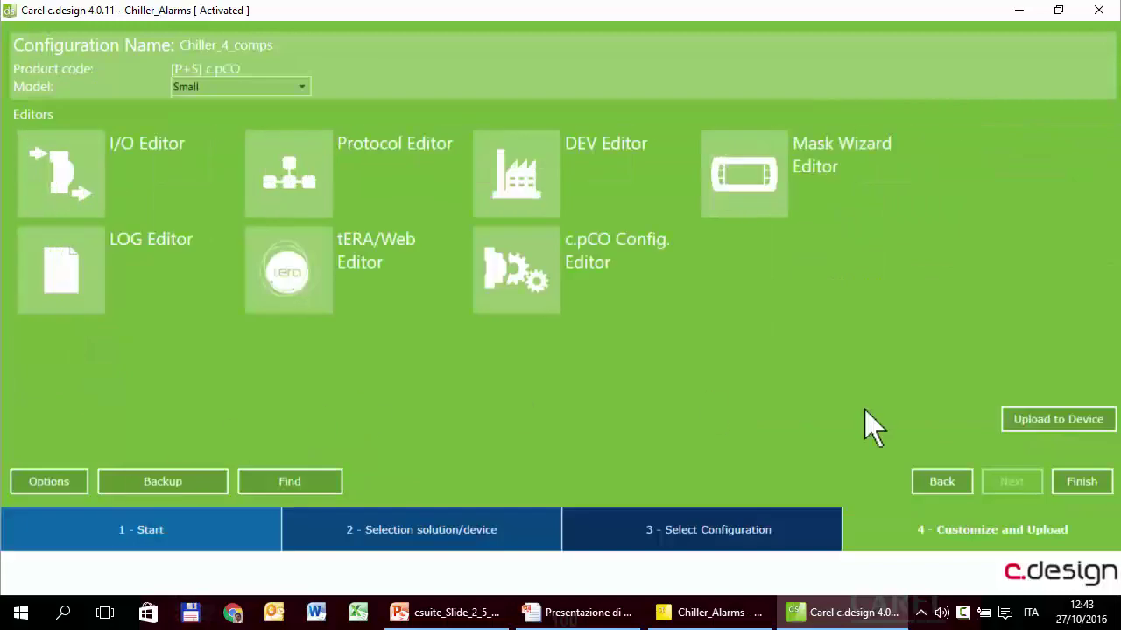
{"action": "left_click", "coordinate": [1015, 426]}
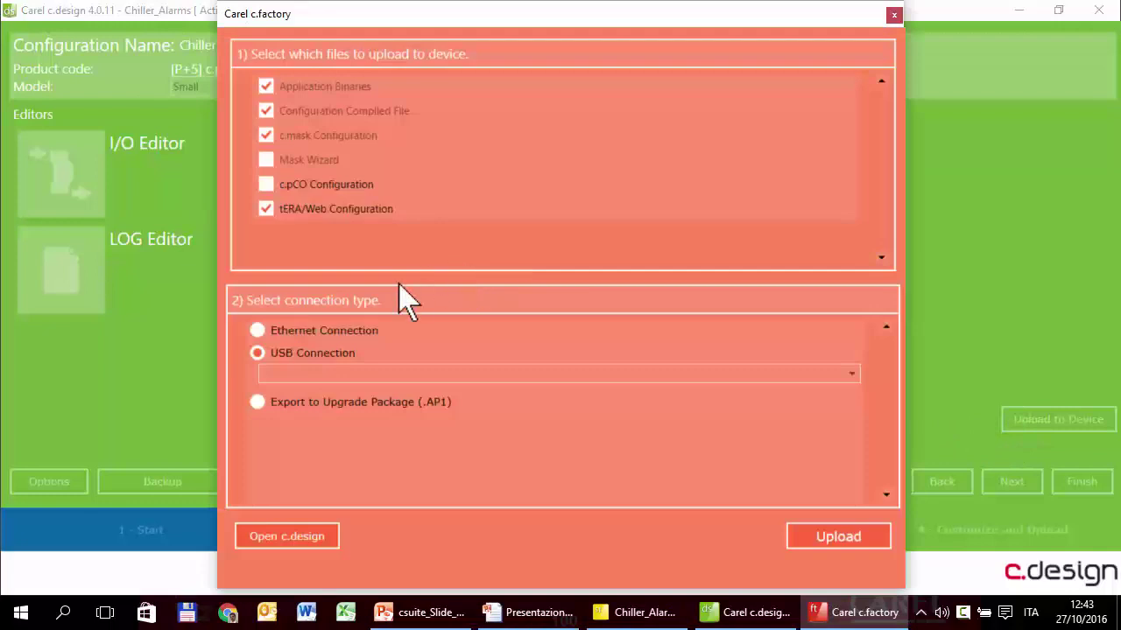
Upload the selected files to the controller at 10.10.4.158 over an Ethernet connection.
{"action": "left_click", "coordinate": [278, 330]}
{"action": "left_click", "coordinate": [417, 361]}
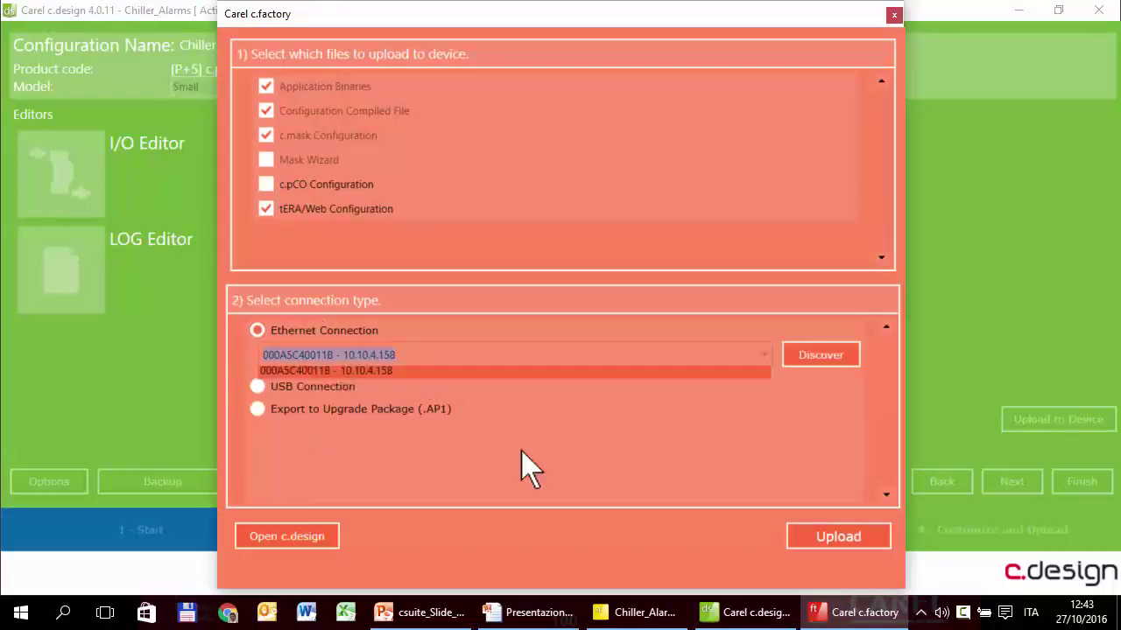
{"action": "left_click", "coordinate": [417, 362]}
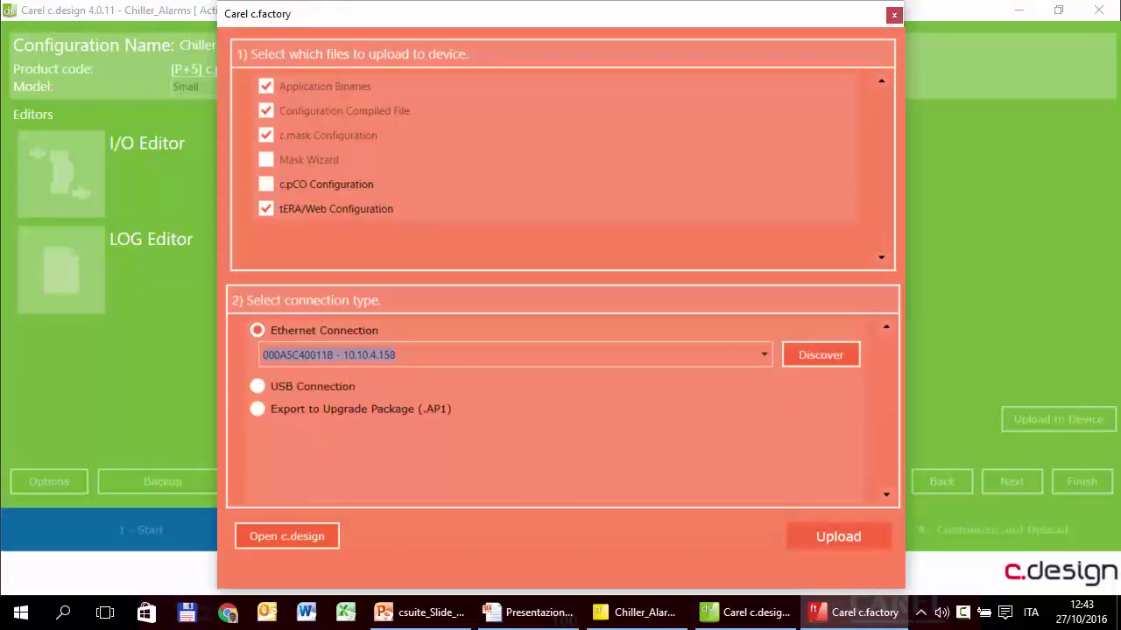
{"action": "left_click", "coordinate": [804, 550]}
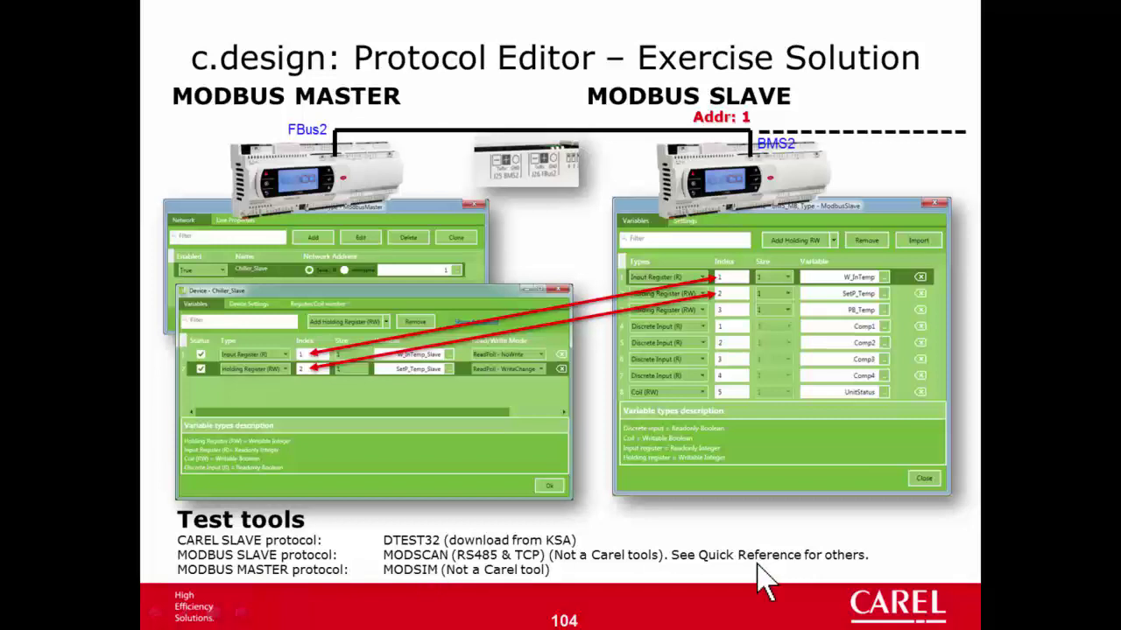
Switch to the modscan32 folder and launch ModScan32.exe, accepting the 64-bit warning.
{"action": "key", "text": "alt+Tab"}
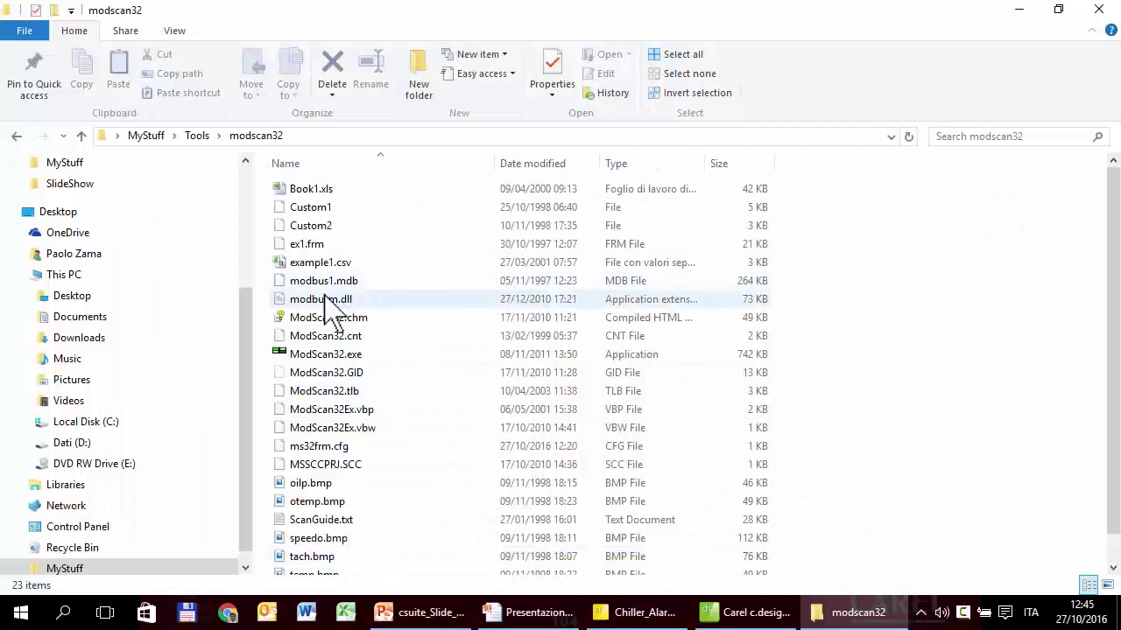
{"action": "left_click", "coordinate": [343, 354]}
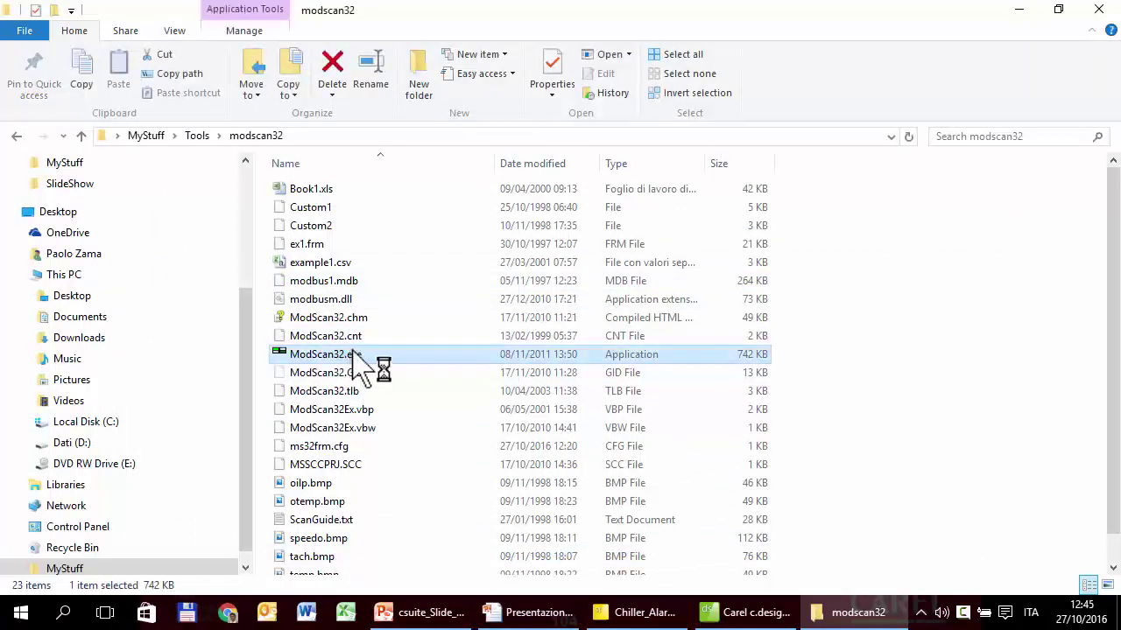
{"action": "double_click", "coordinate": [424, 355]}
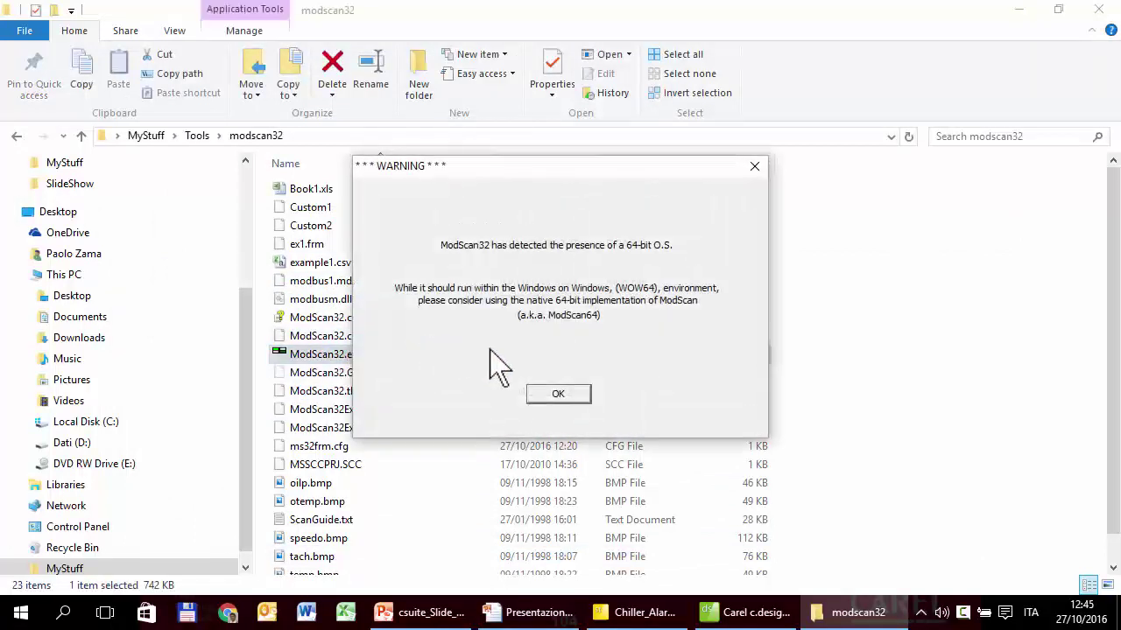
{"action": "left_click", "coordinate": [552, 396]}
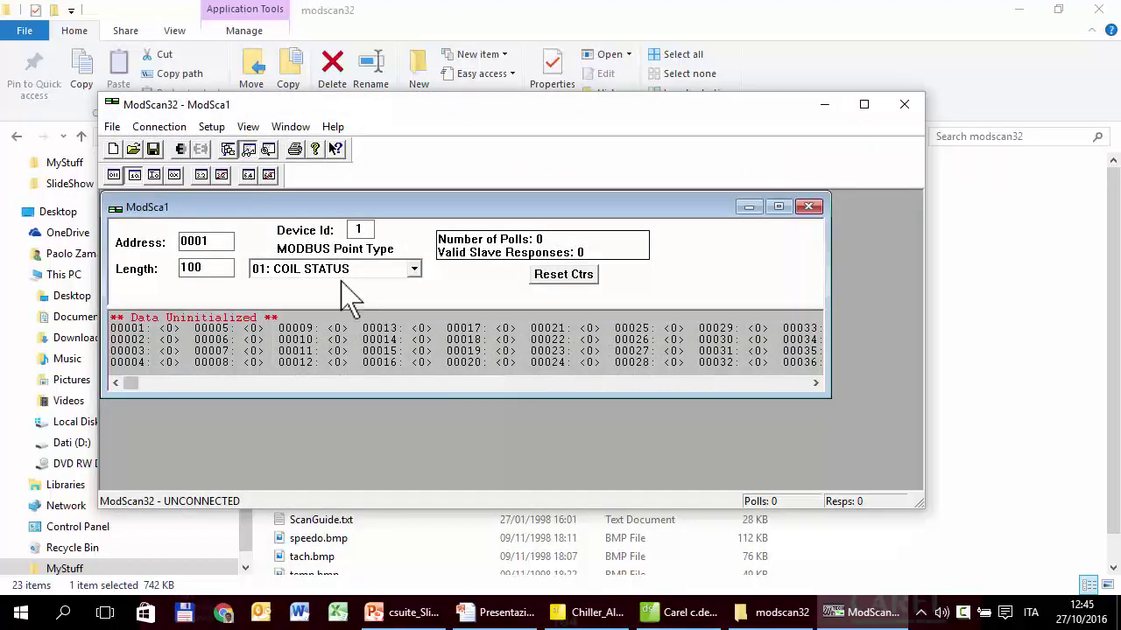
Open the ModScan32 connection details and browse the available connection types.
{"action": "left_click", "coordinate": [166, 127]}
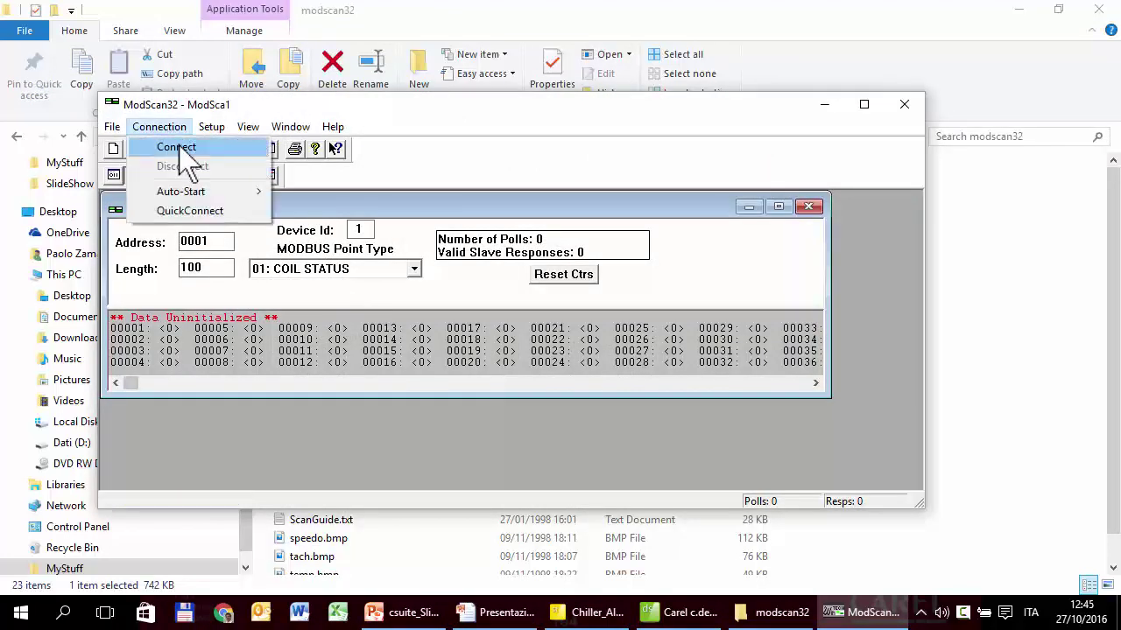
{"action": "left_click", "coordinate": [180, 147]}
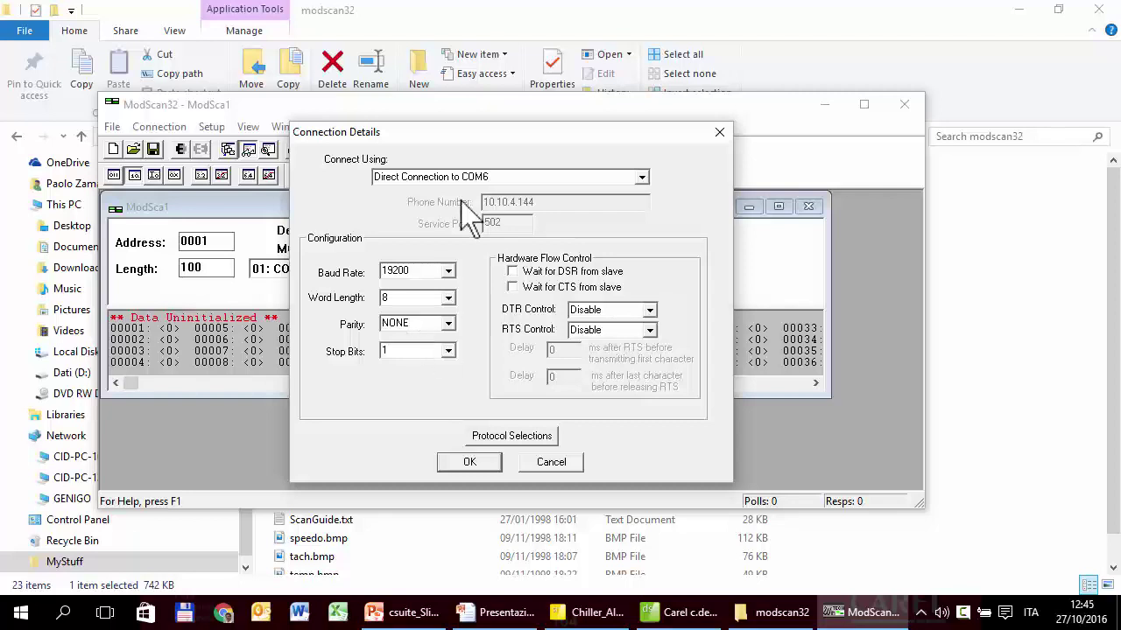
{"action": "left_click", "coordinate": [642, 177]}
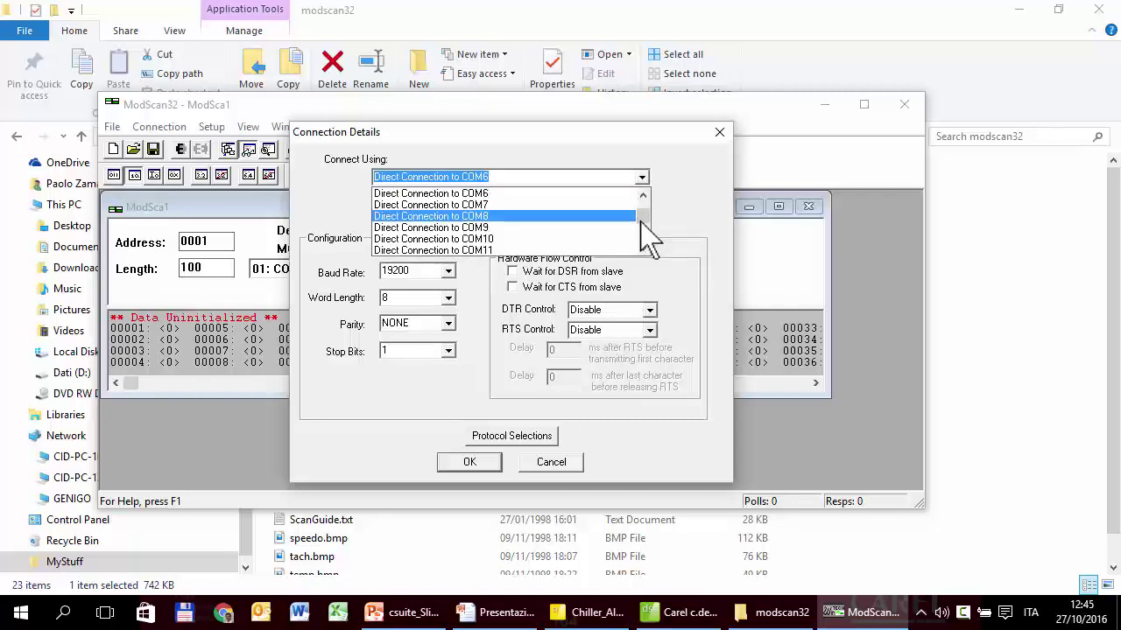
{"action": "left_click_drag", "start_coordinate": [641, 219], "coordinate": [642, 208]}
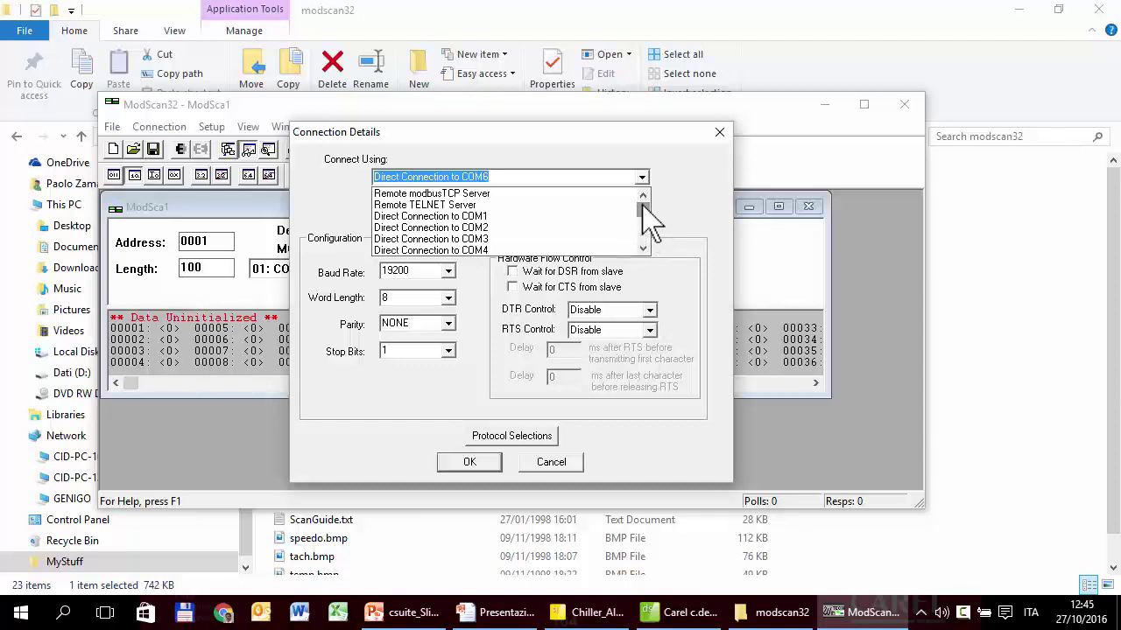
Switch to c.design, reopen the device upload and check the serial ports offered for a USB connection.
{"action": "left_click", "coordinate": [705, 611]}
{"action": "left_click", "coordinate": [1055, 420]}
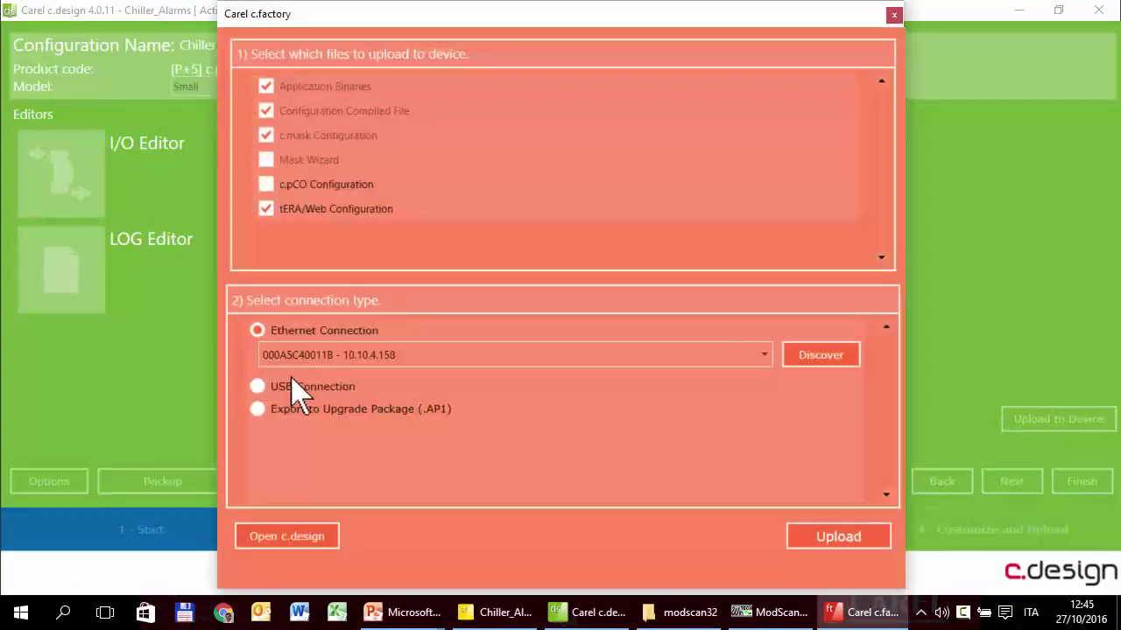
{"action": "left_click", "coordinate": [289, 386]}
{"action": "left_click", "coordinate": [299, 377]}
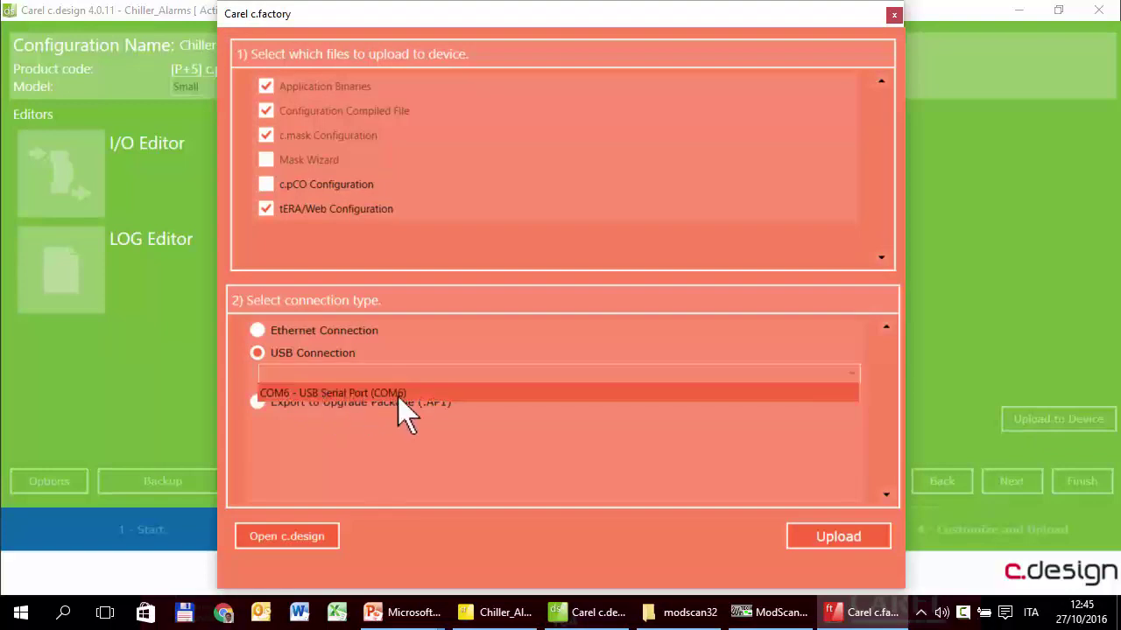
Check the COM and LPT ports in Device Manager, and close it along with the c.factory upload window.
{"action": "right_click", "coordinate": [21, 611]}
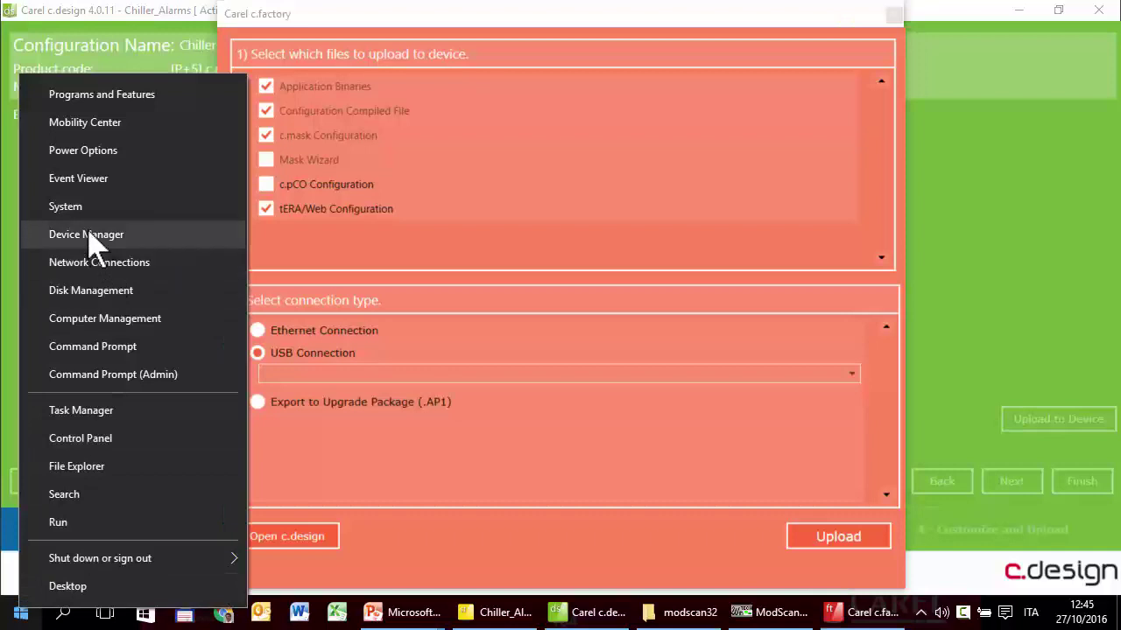
{"action": "left_click", "coordinate": [89, 234]}
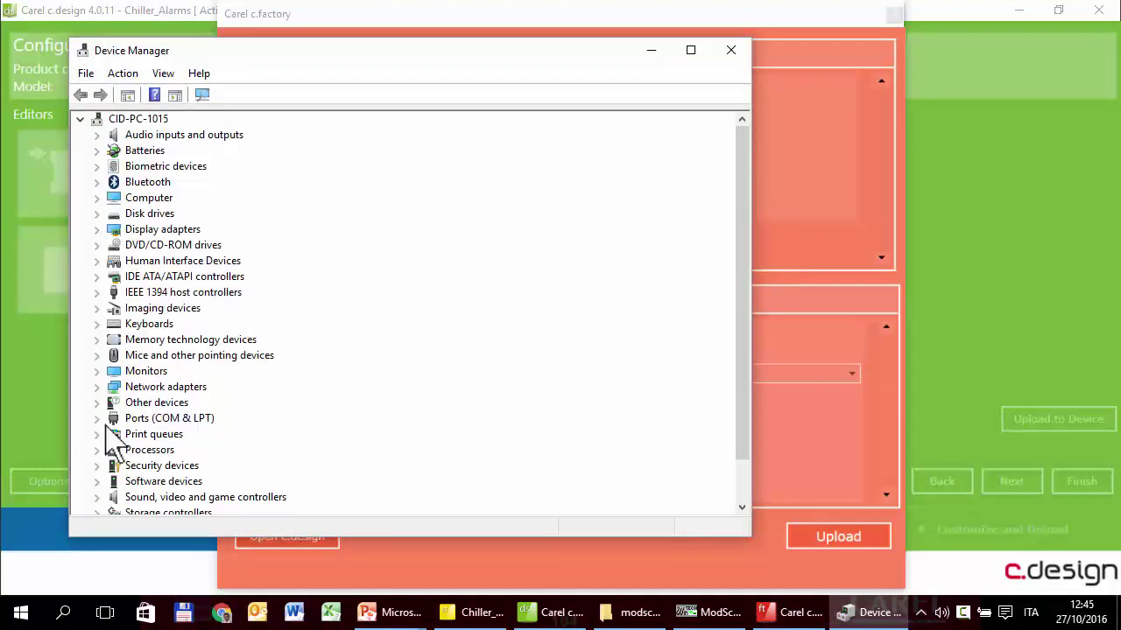
{"action": "left_click", "coordinate": [98, 419]}
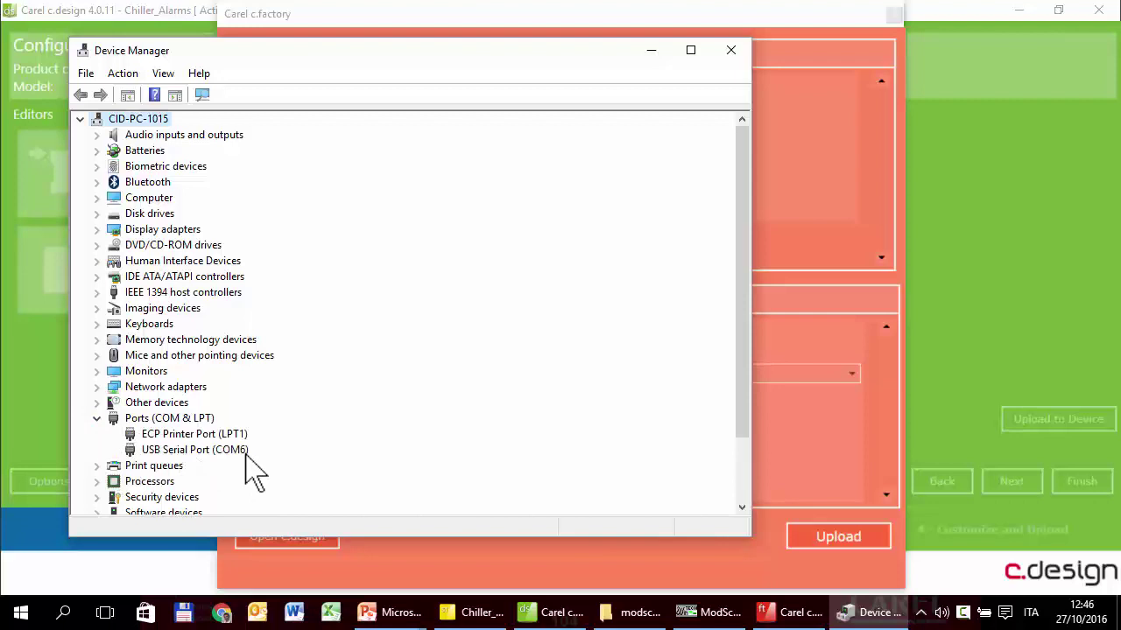
{"action": "left_click", "coordinate": [731, 50]}
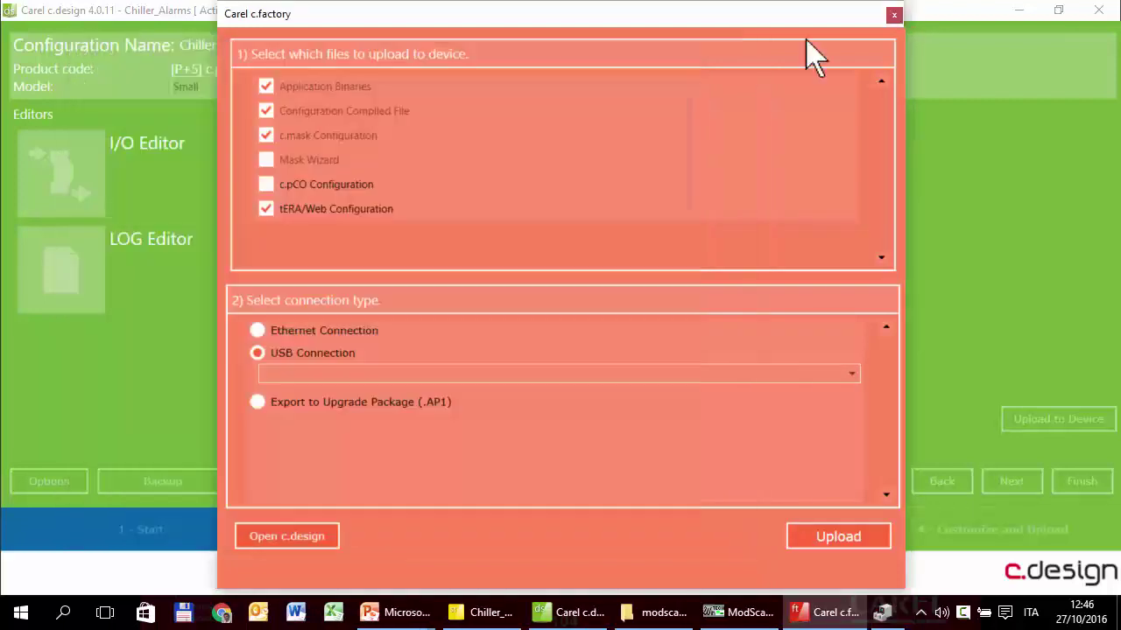
{"action": "left_click", "coordinate": [894, 16]}
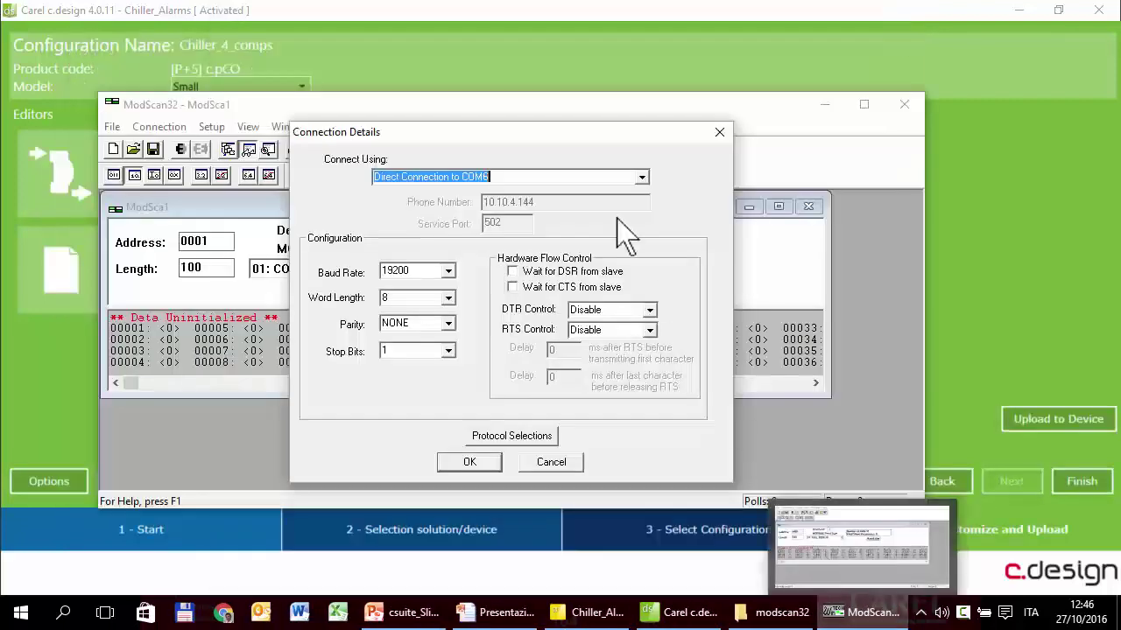
Connect ModScan32 to the slave using Direct Connection to COM6.
{"action": "left_click", "coordinate": [642, 177]}
{"action": "left_click", "coordinate": [593, 196]}
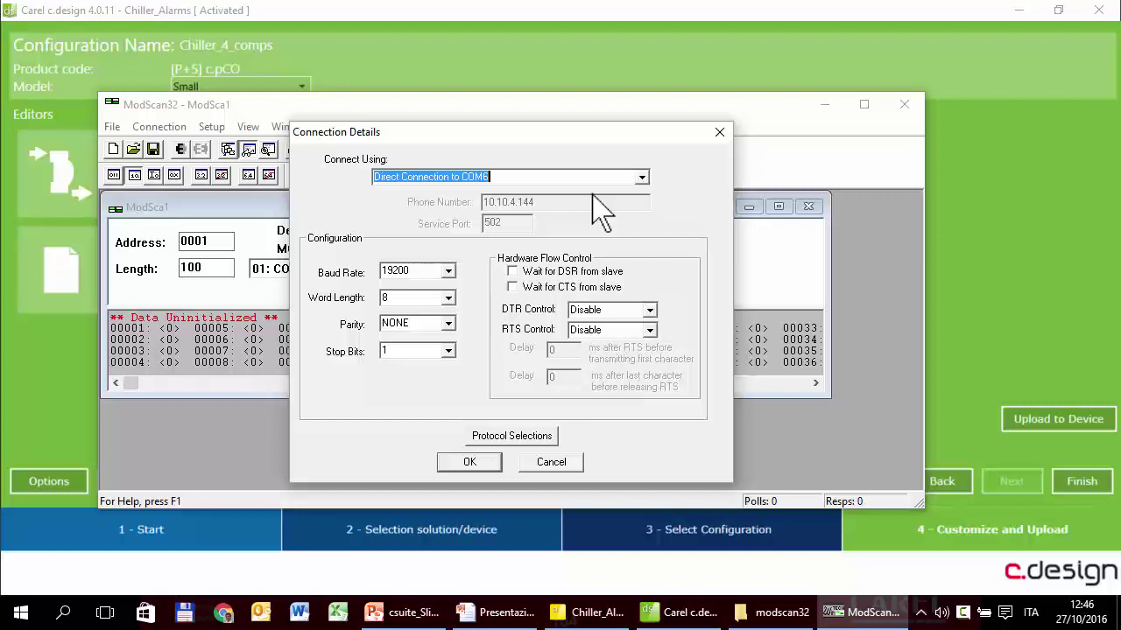
{"action": "left_click", "coordinate": [471, 461]}
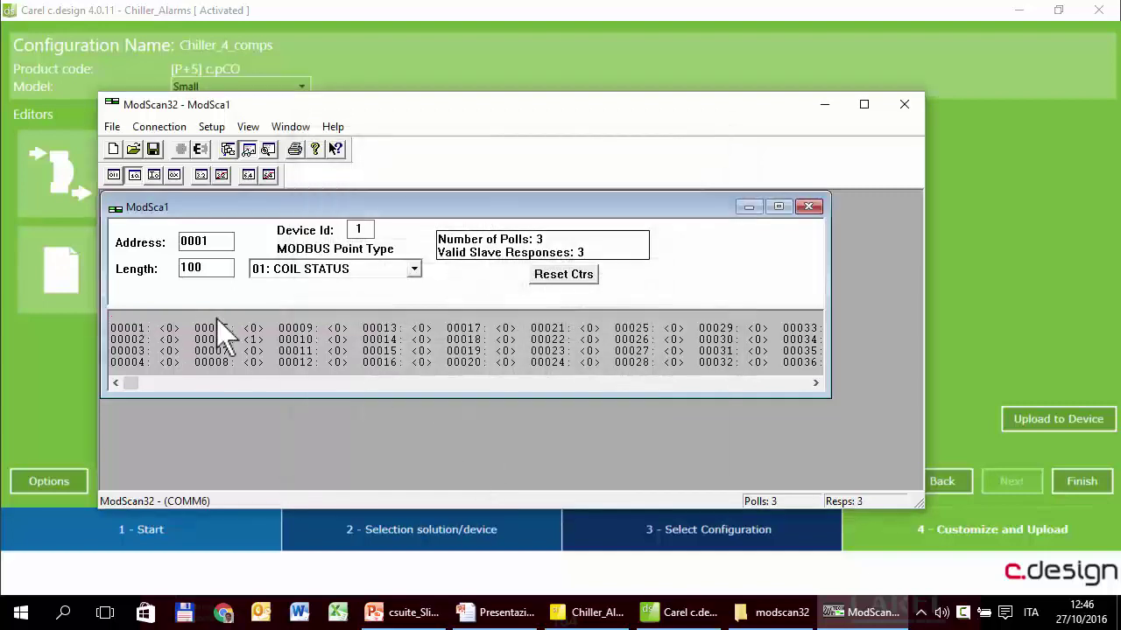
Set the ModScan32 polling length to 10, keeping coil status as the point type and 0001 as the address.
{"action": "left_click", "coordinate": [413, 270]}
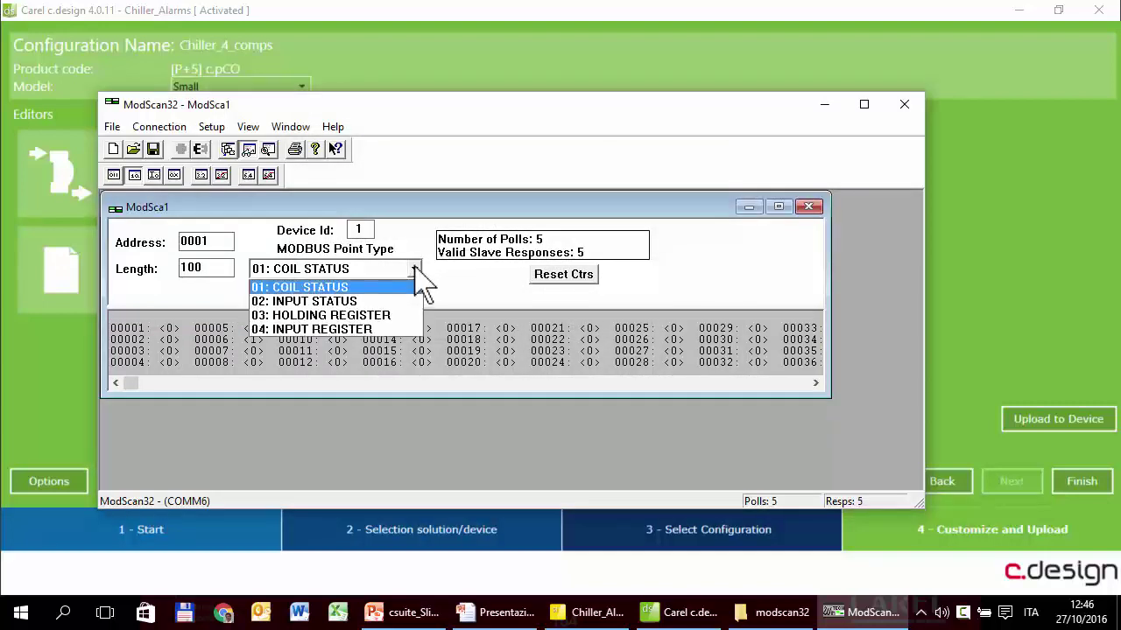
{"action": "left_click", "coordinate": [204, 267]}
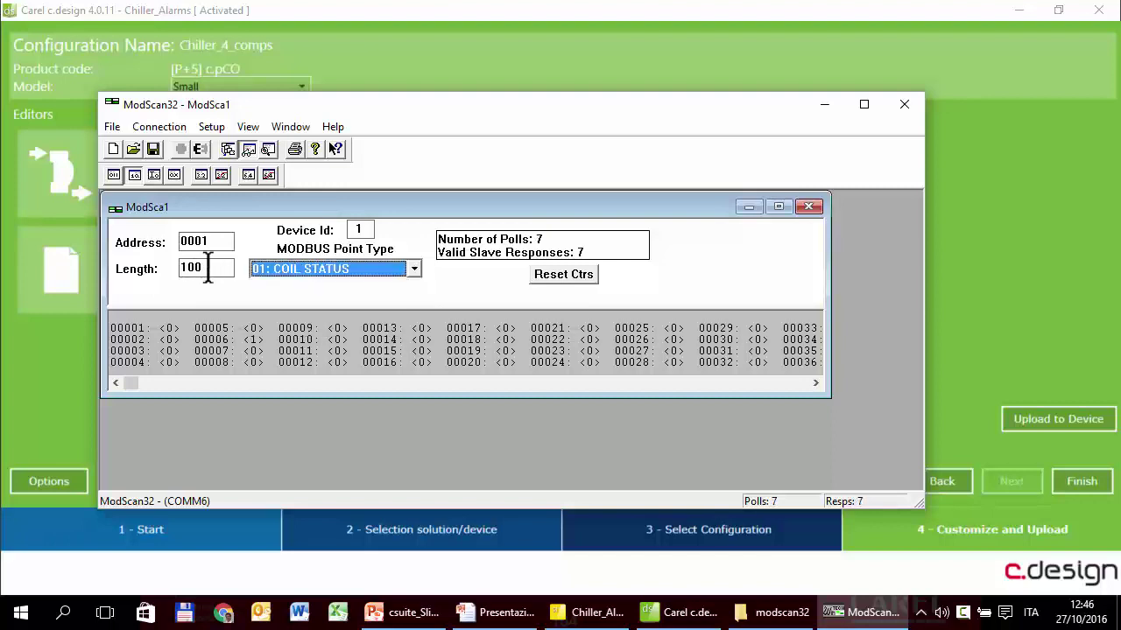
{"action": "key", "text": "BackSpace"}
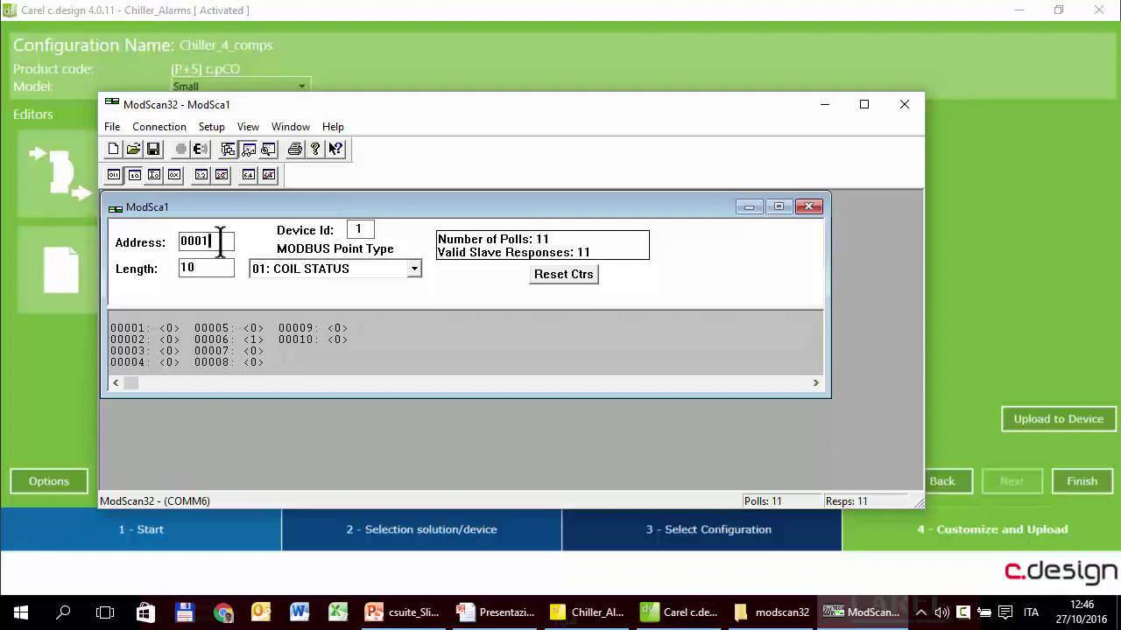
{"action": "left_click_drag", "start_coordinate": [220, 243], "coordinate": [174, 240]}
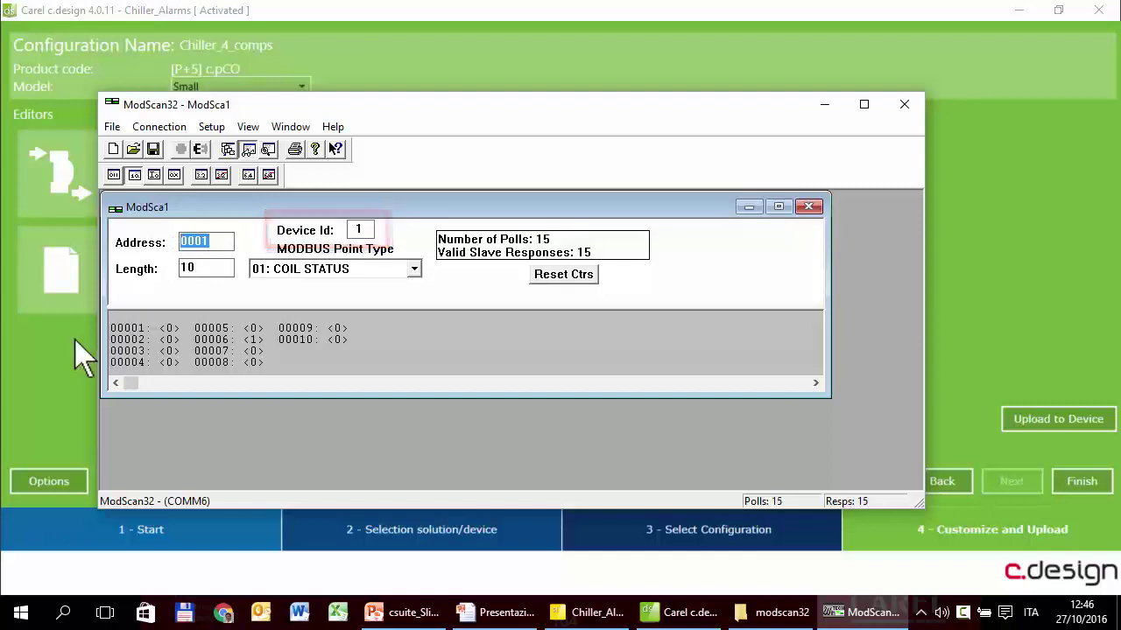
Switch to c.design and check the c.pCO address in the SLAVE_line settings of the Protocol Editor.
{"action": "left_click", "coordinate": [63, 473]}
{"action": "left_click", "coordinate": [286, 191]}
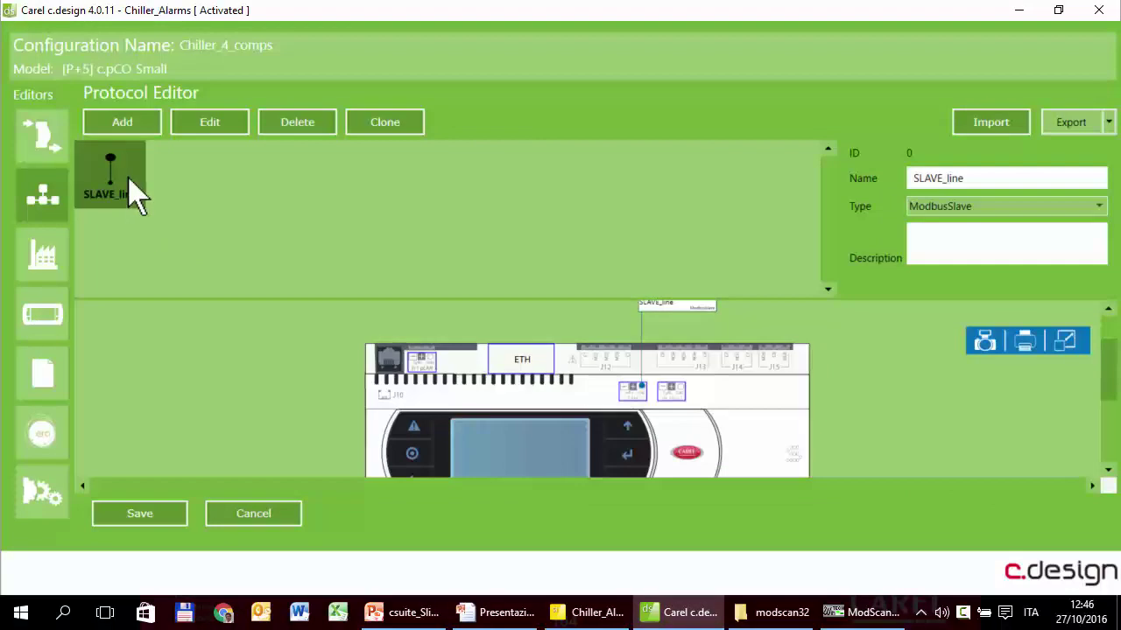
{"action": "double_click", "coordinate": [133, 192]}
{"action": "left_click", "coordinate": [203, 136]}
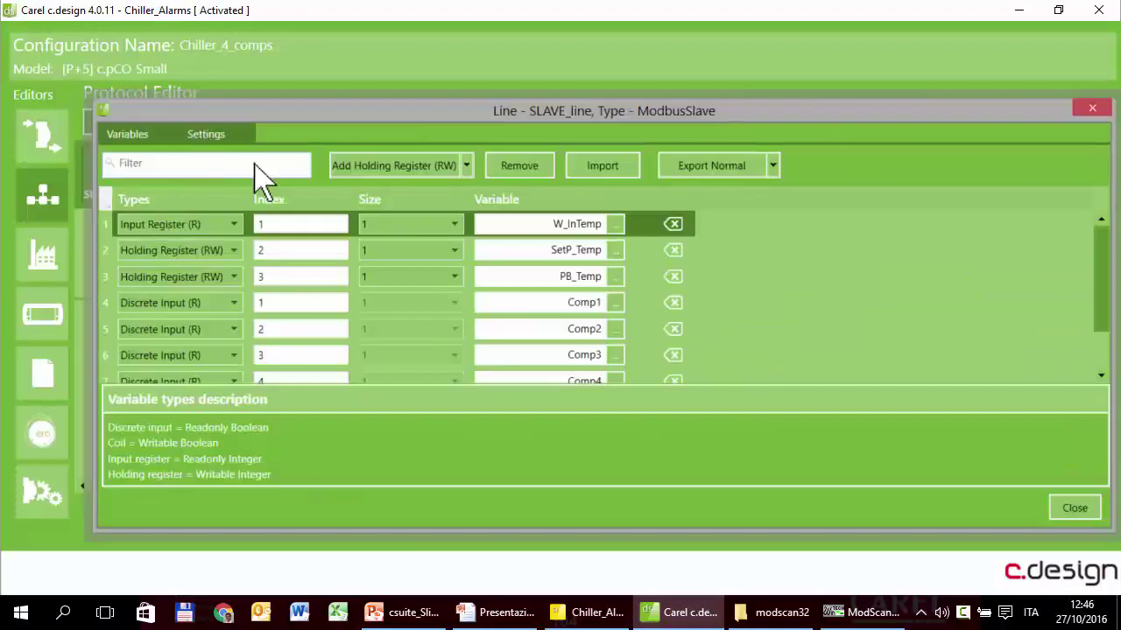
{"action": "left_click", "coordinate": [429, 185]}
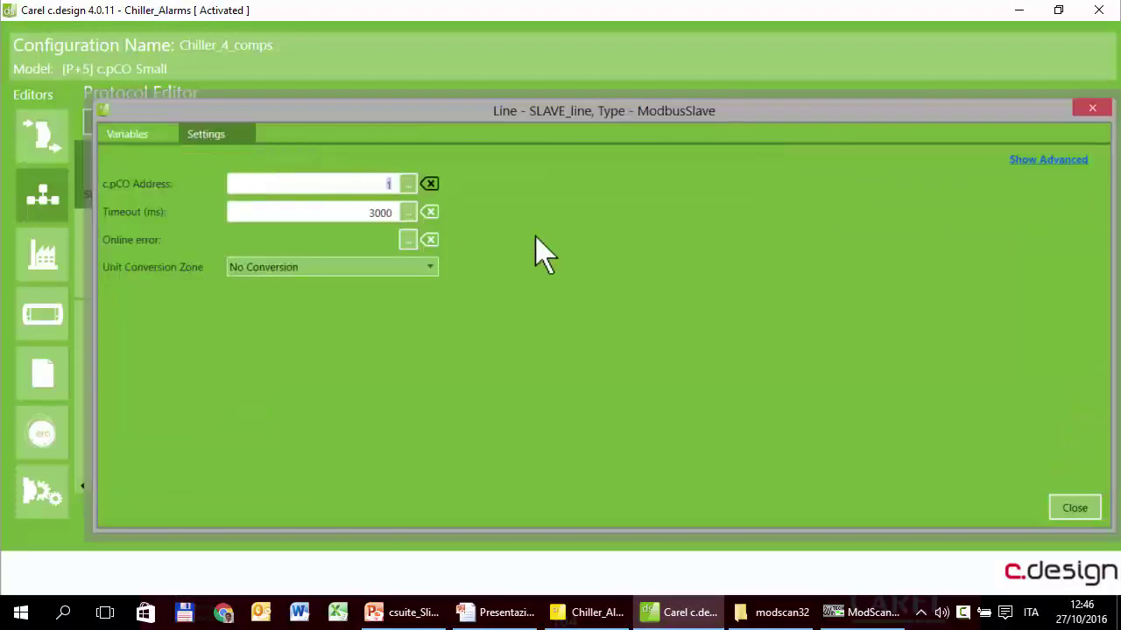
Switch back to ModScan32 and set the Modbus point type to 04: INPUT REGISTER.
{"action": "mouse_move", "coordinate": [707, 616]}
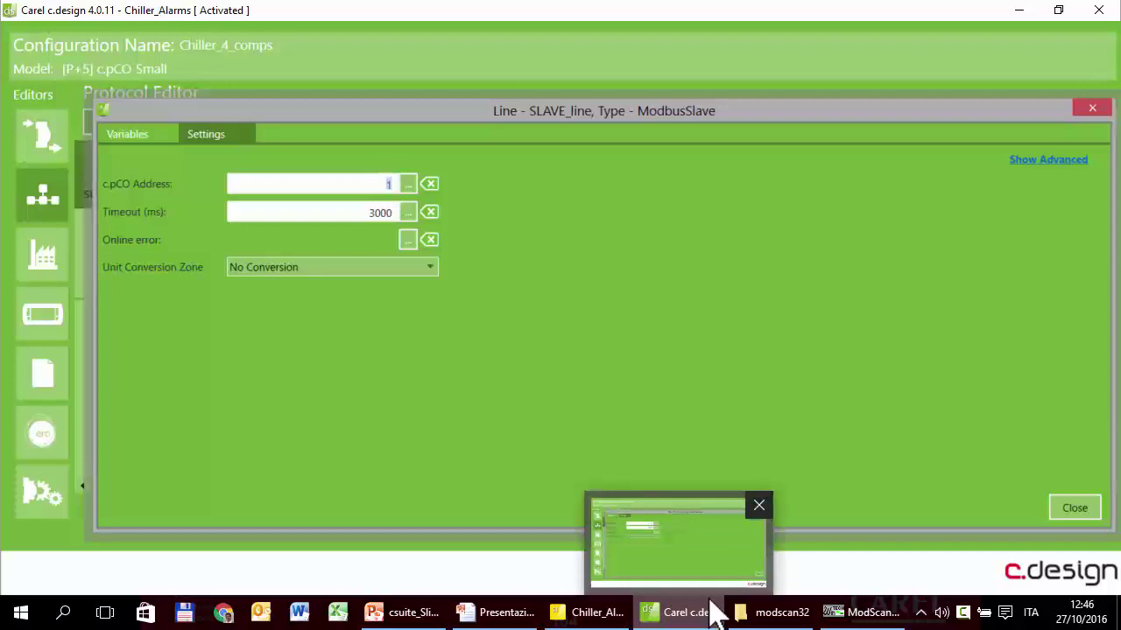
{"action": "left_click", "coordinate": [863, 613]}
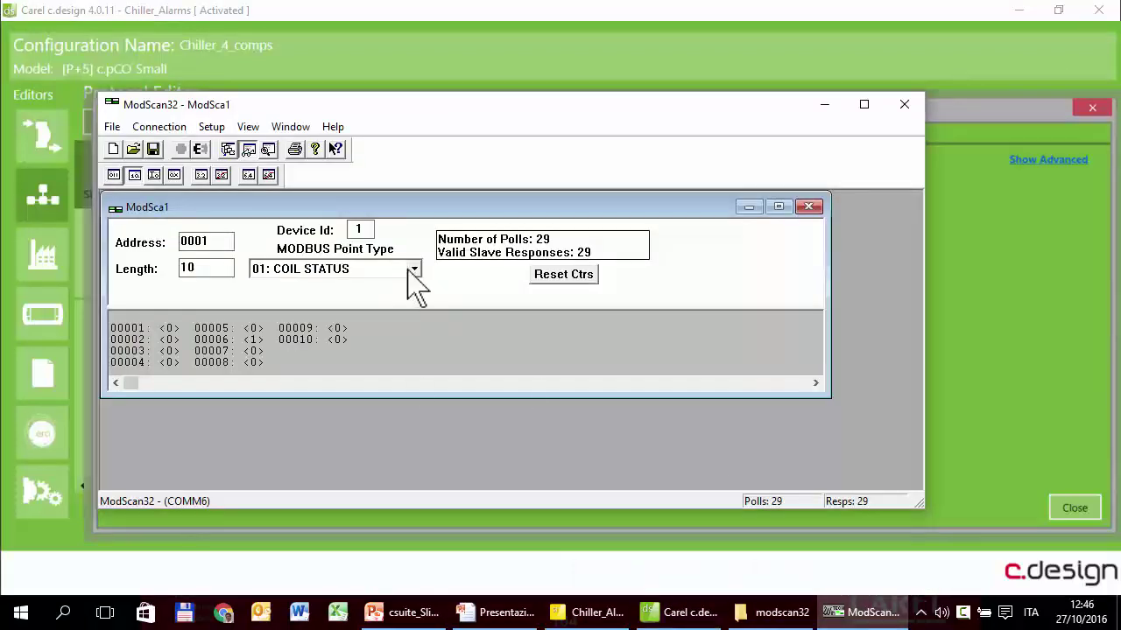
{"action": "left_click", "coordinate": [413, 270]}
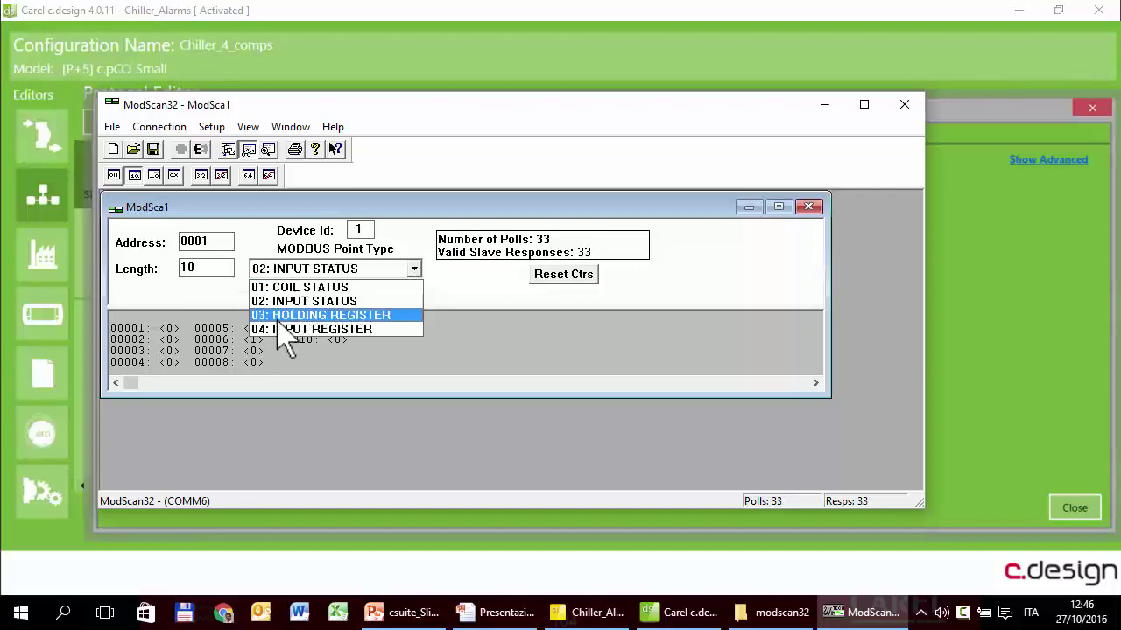
{"action": "left_click", "coordinate": [302, 331]}
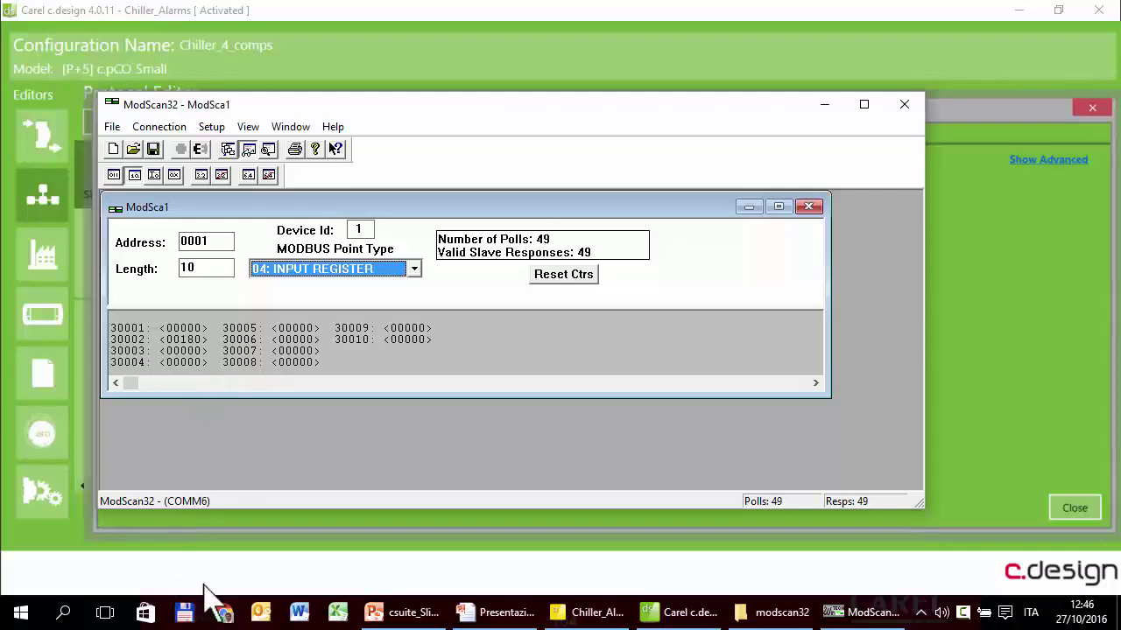
Switch to Chrome and load the c.pCO controller's web page at 10.10.4.158.
{"action": "left_click", "coordinate": [223, 612]}
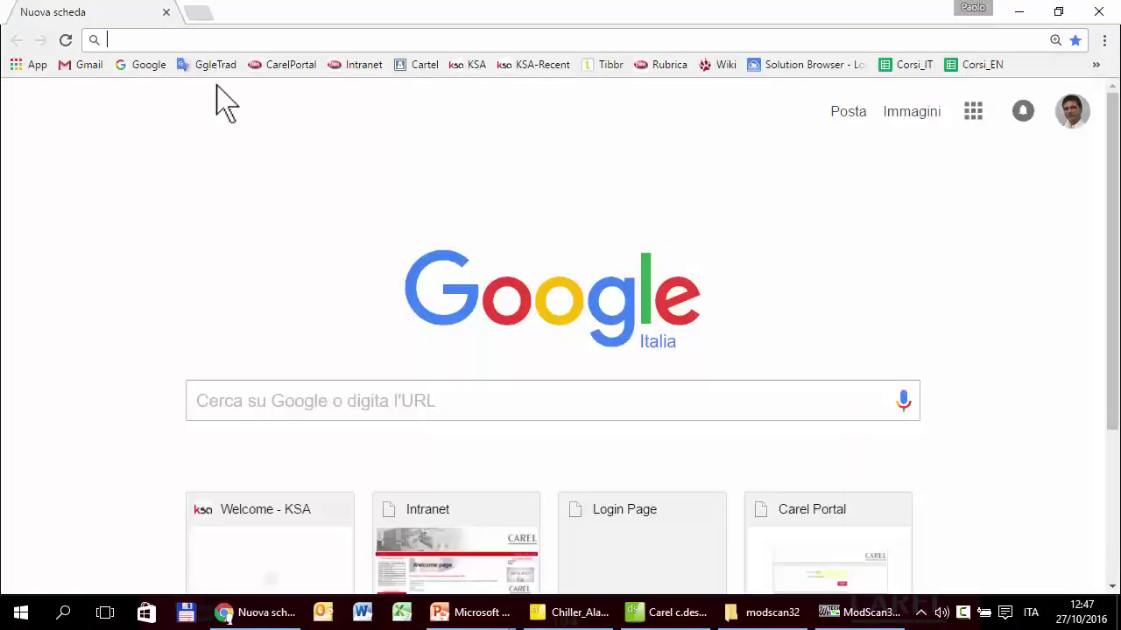
{"action": "type", "text": "10.10."}
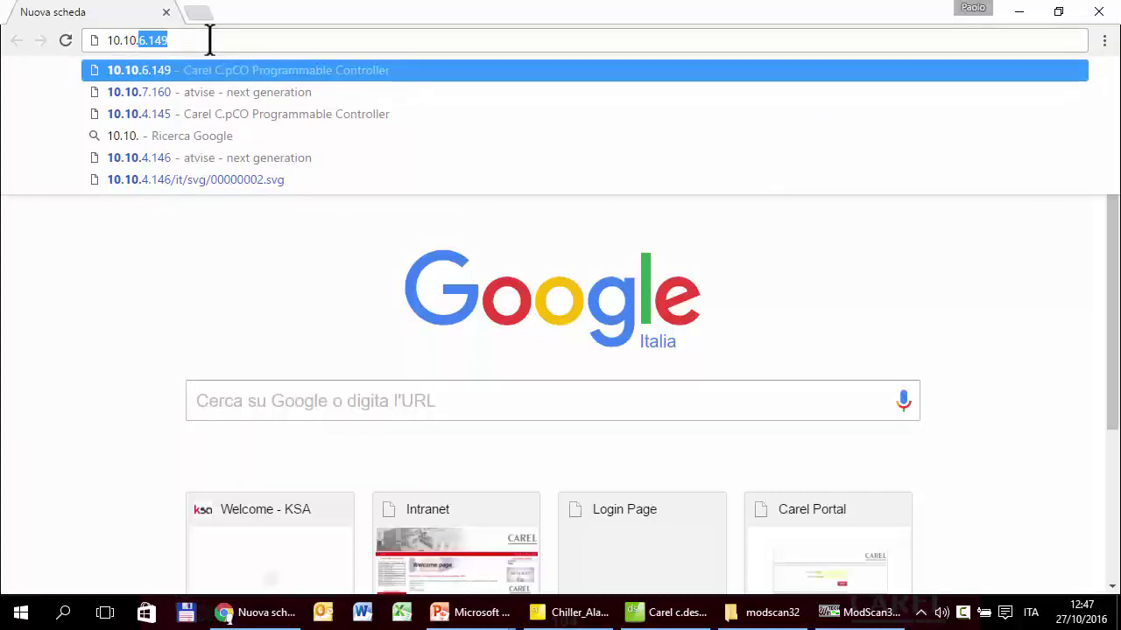
{"action": "type", "text": "4."}
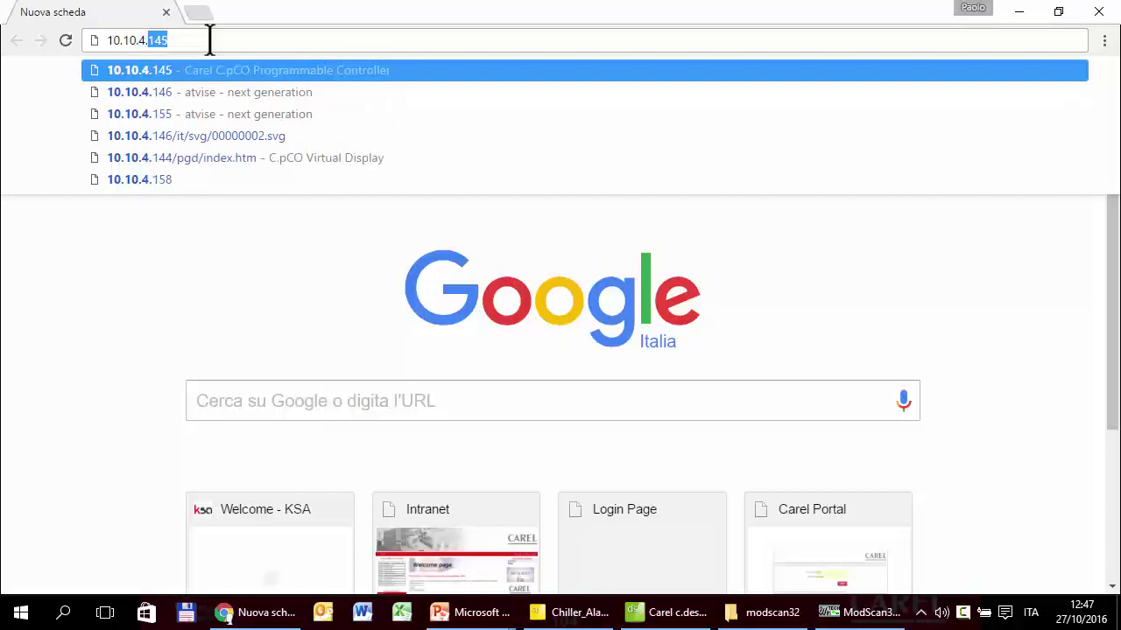
{"action": "type", "text": "158"}
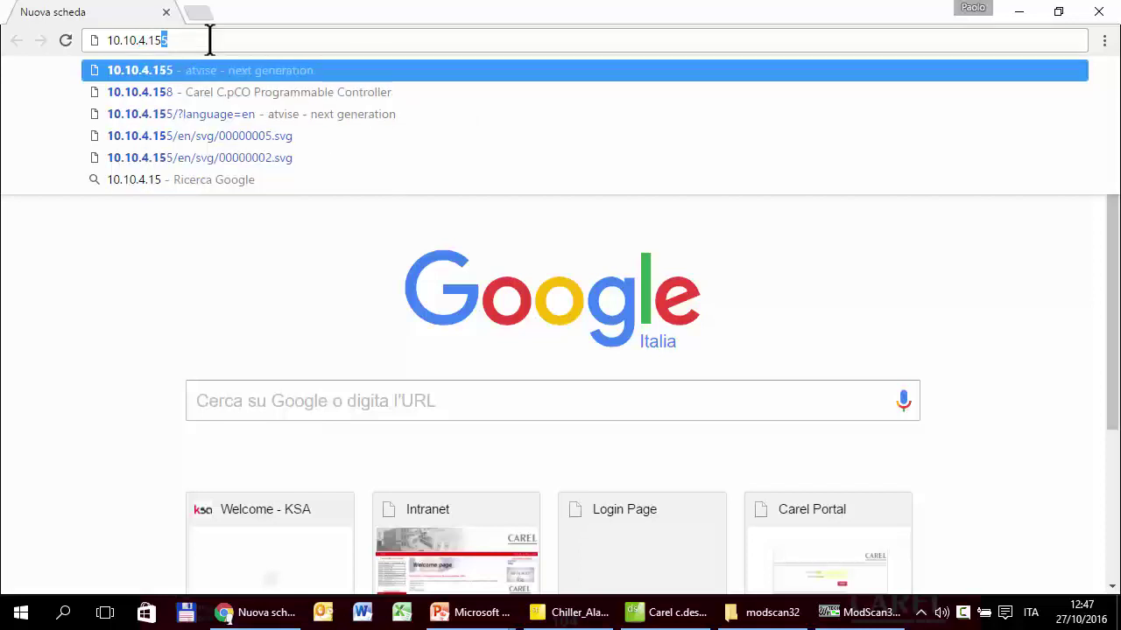
{"action": "key", "text": "Return"}
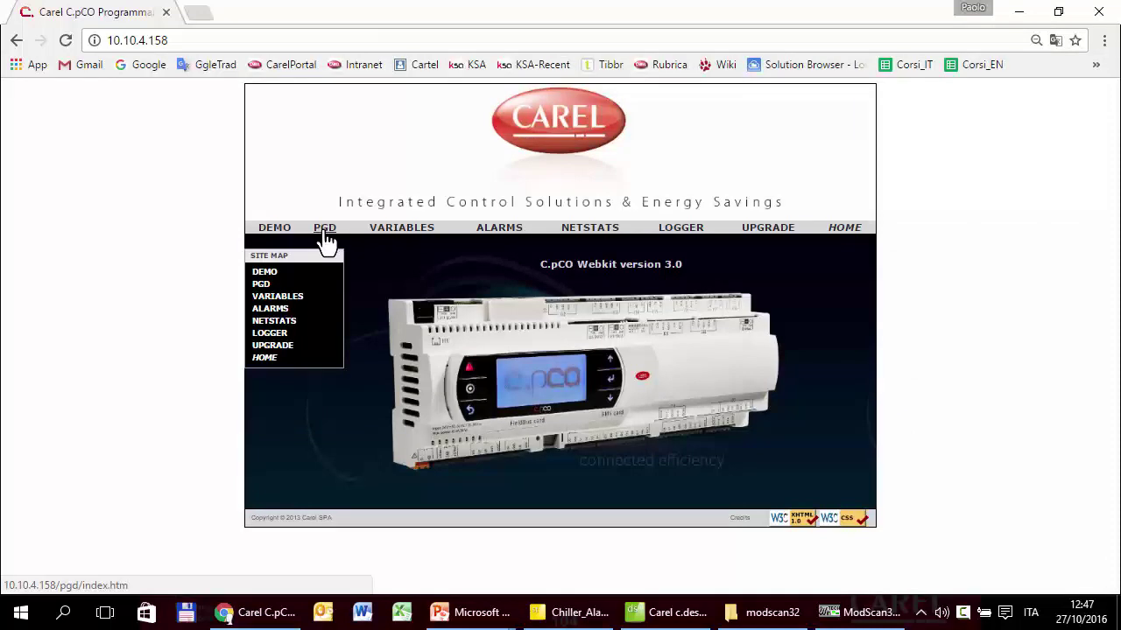
Open the controller's PGD virtual display and exit its system and alarm screens back to the main screen.
{"action": "left_click", "coordinate": [325, 230]}
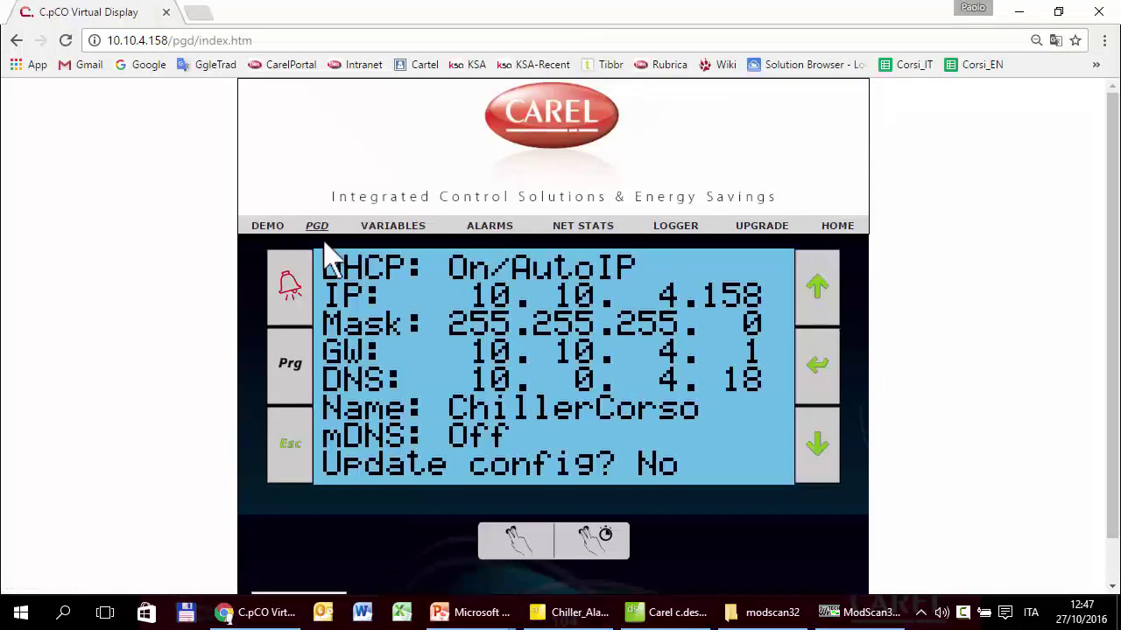
{"action": "left_click", "coordinate": [289, 462]}
{"action": "left_click", "coordinate": [289, 463]}
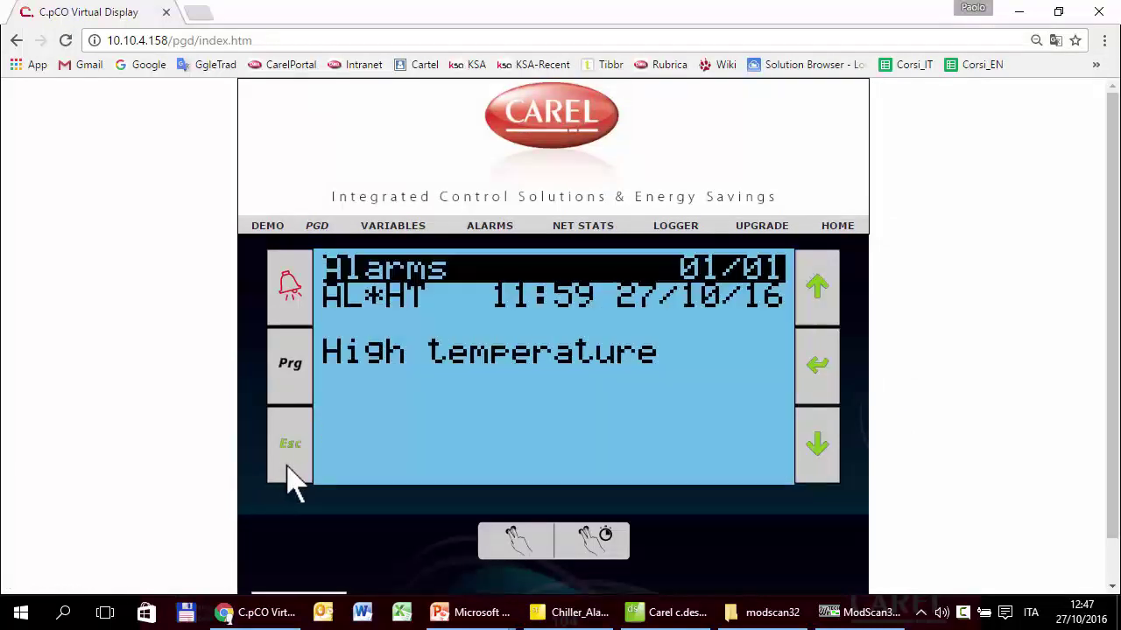
{"action": "left_click", "coordinate": [287, 464]}
{"action": "left_click", "coordinate": [287, 468]}
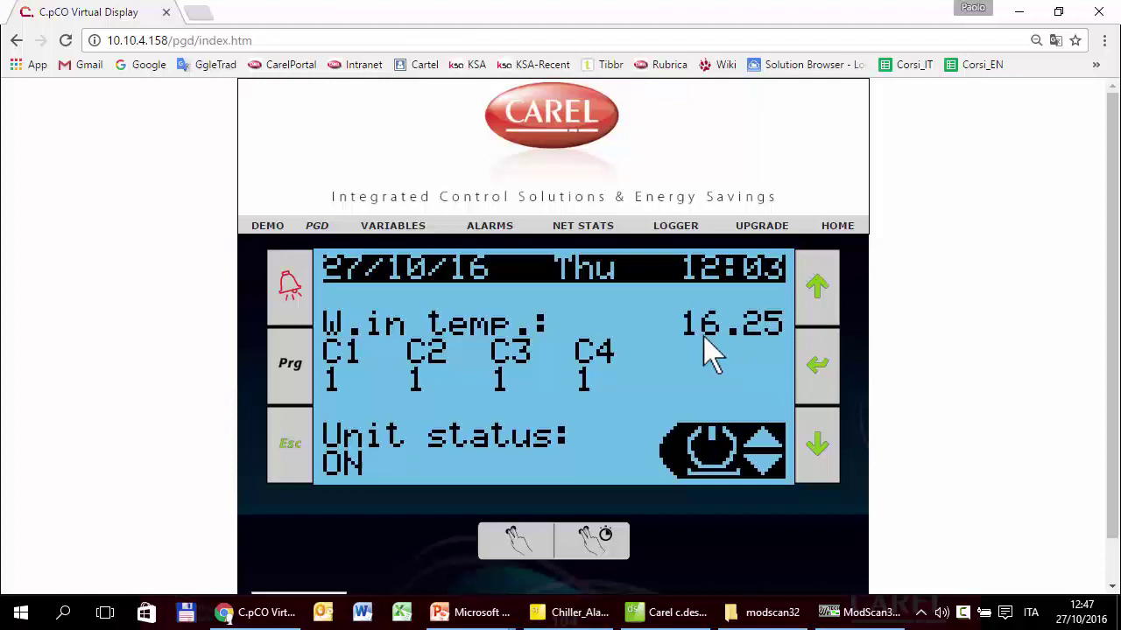
Compare ModScan32 register 30002 with the virtual display's water inlet temperature, and set the point type to 03: HOLDING REGISTER.
{"action": "left_click", "coordinate": [870, 612]}
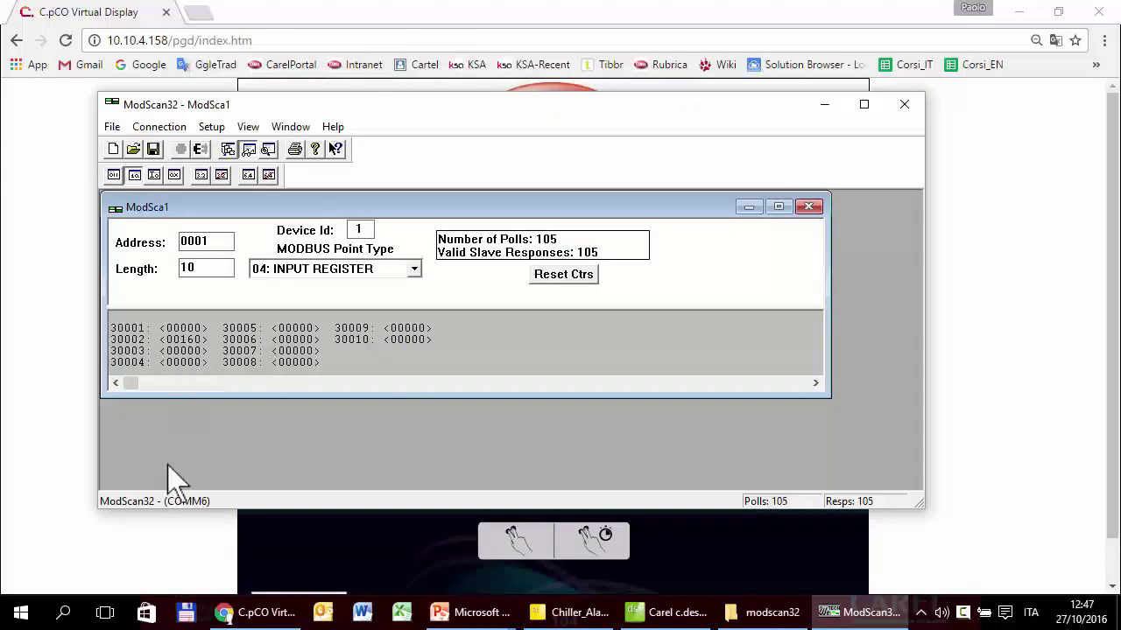
{"action": "left_click", "coordinate": [170, 548]}
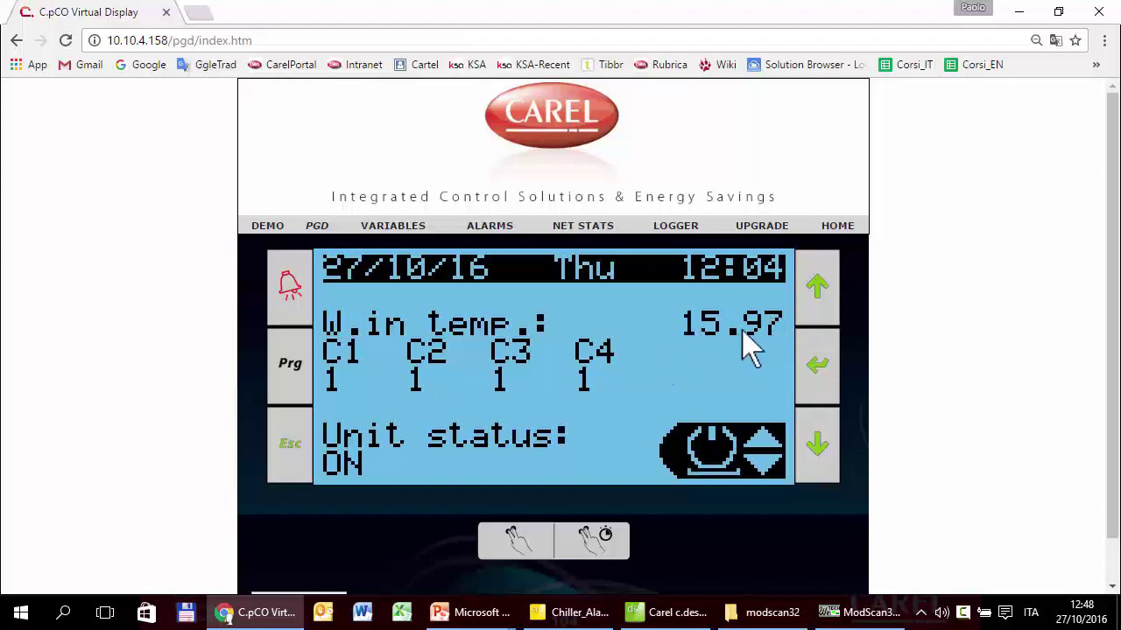
{"action": "key", "text": "alt+Tab"}
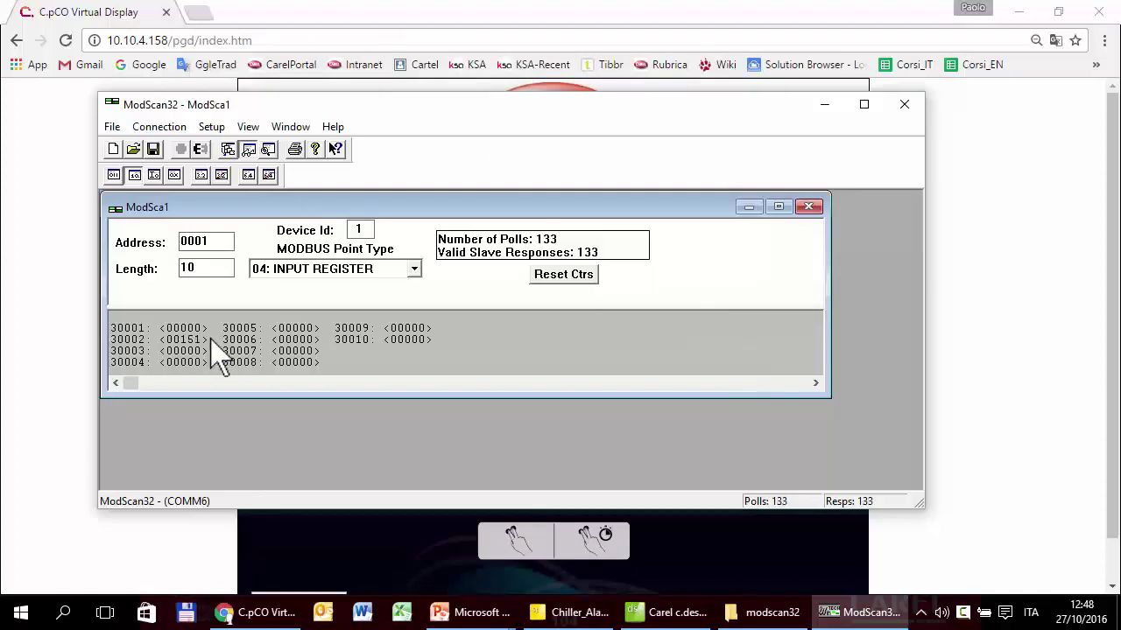
{"action": "left_click", "coordinate": [415, 270]}
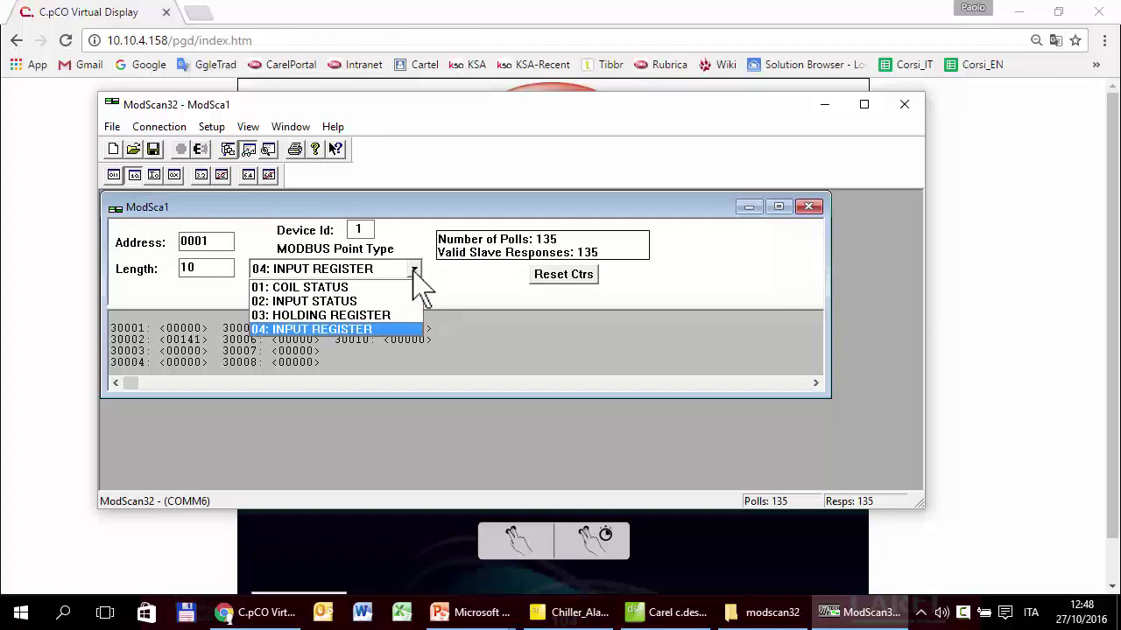
{"action": "left_click", "coordinate": [350, 315]}
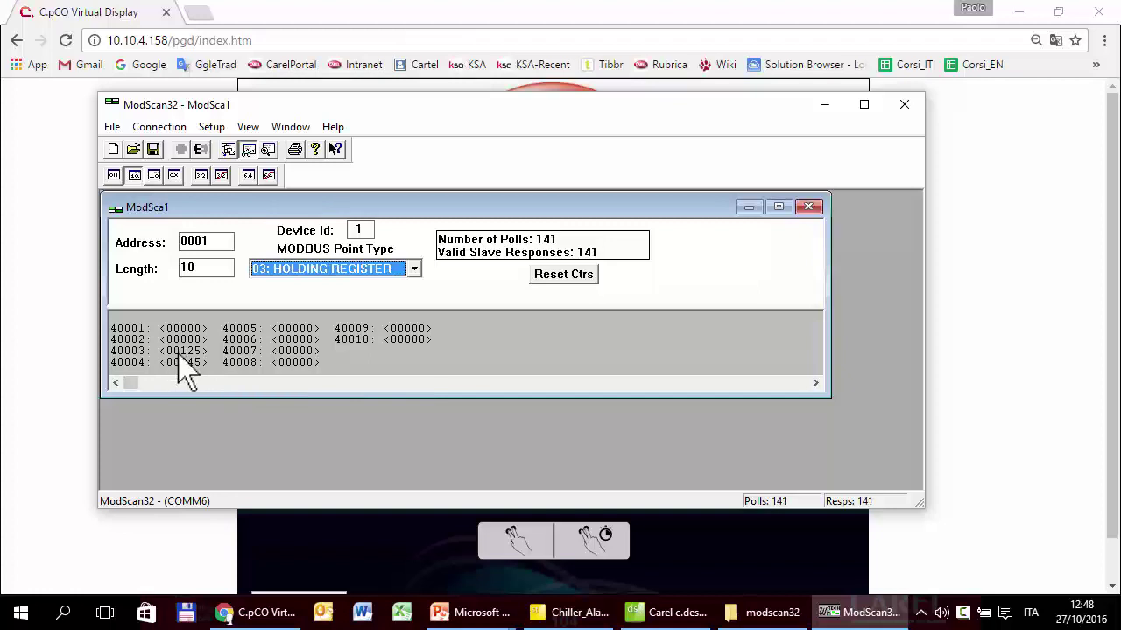
Switch to the virtual display in Chrome, open the Set screen and move the cursor to the Setpoint.
{"action": "left_click", "coordinate": [363, 564]}
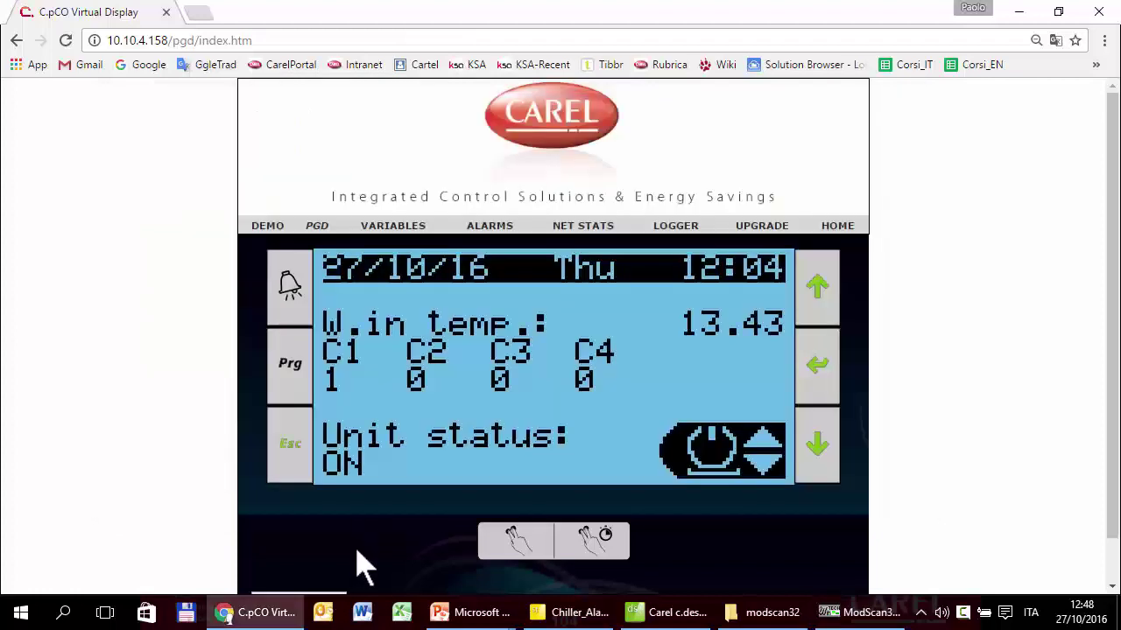
{"action": "left_click", "coordinate": [821, 473]}
{"action": "left_click", "coordinate": [826, 462]}
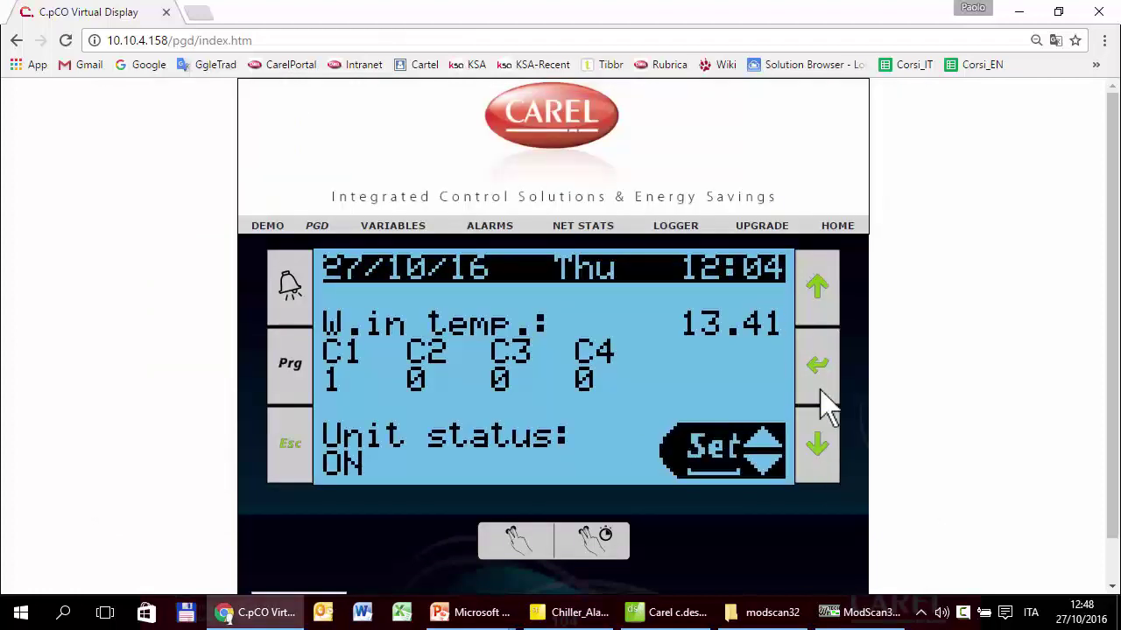
{"action": "left_click", "coordinate": [824, 378]}
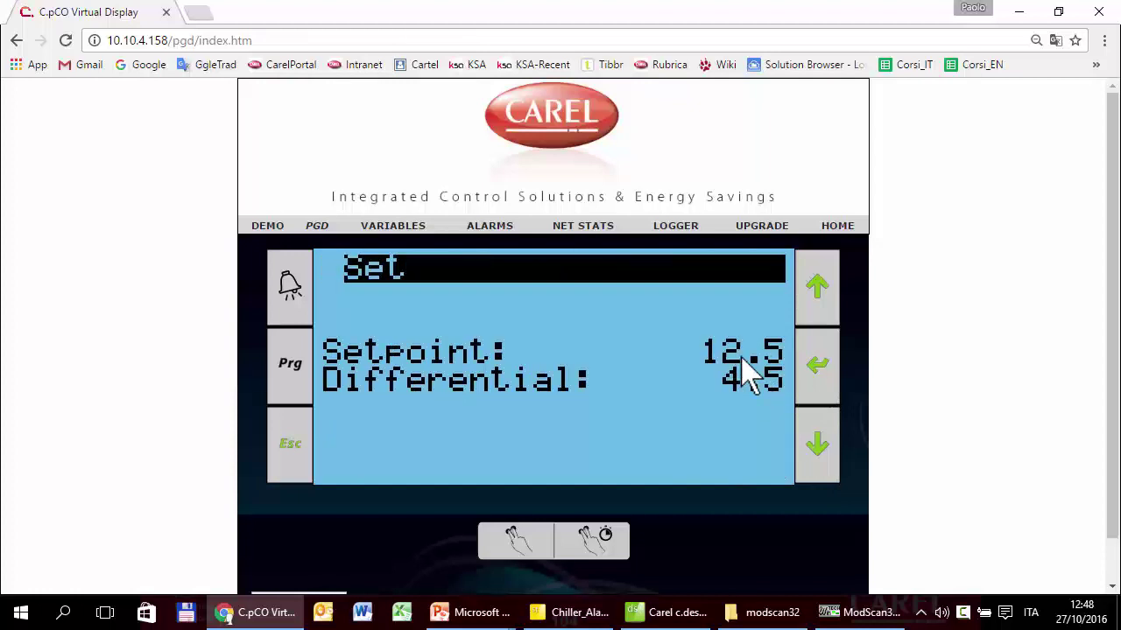
{"action": "left_click", "coordinate": [812, 376]}
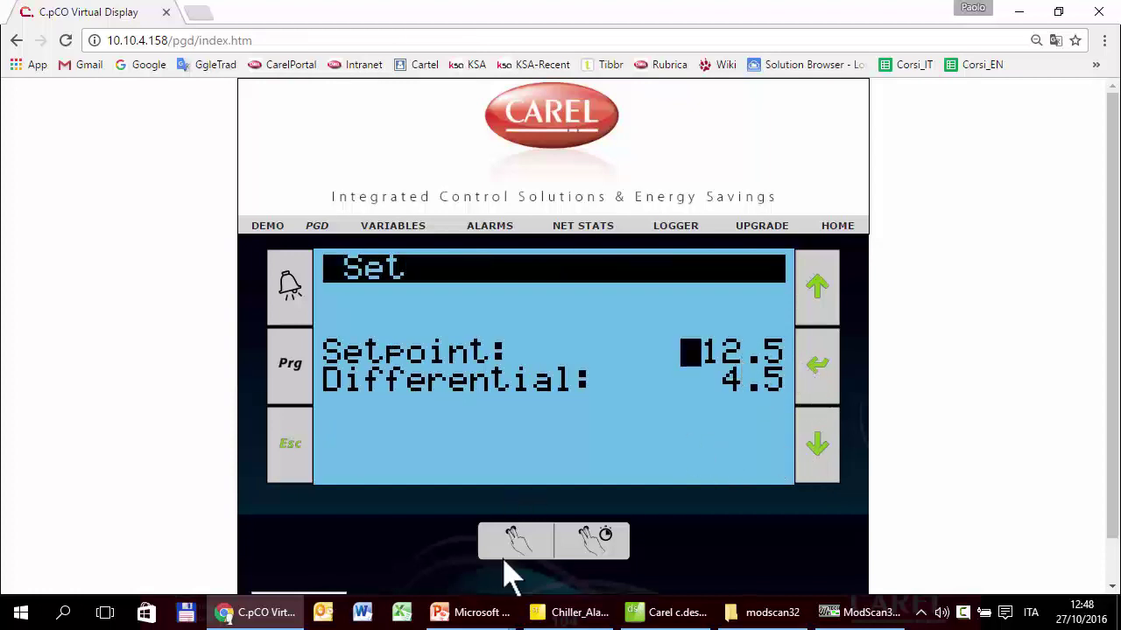
Switch to ModScan32 and write 120 to the holding register at address 3 and 40 to the one at address 4.
{"action": "left_click", "coordinate": [867, 612]}
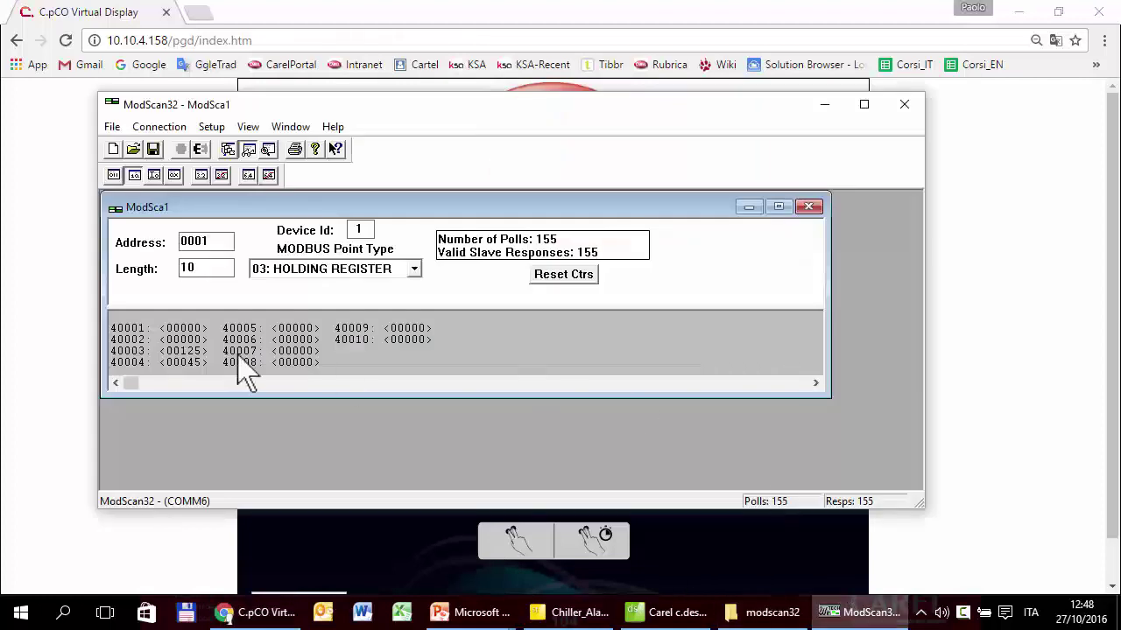
{"action": "double_click", "coordinate": [192, 350]}
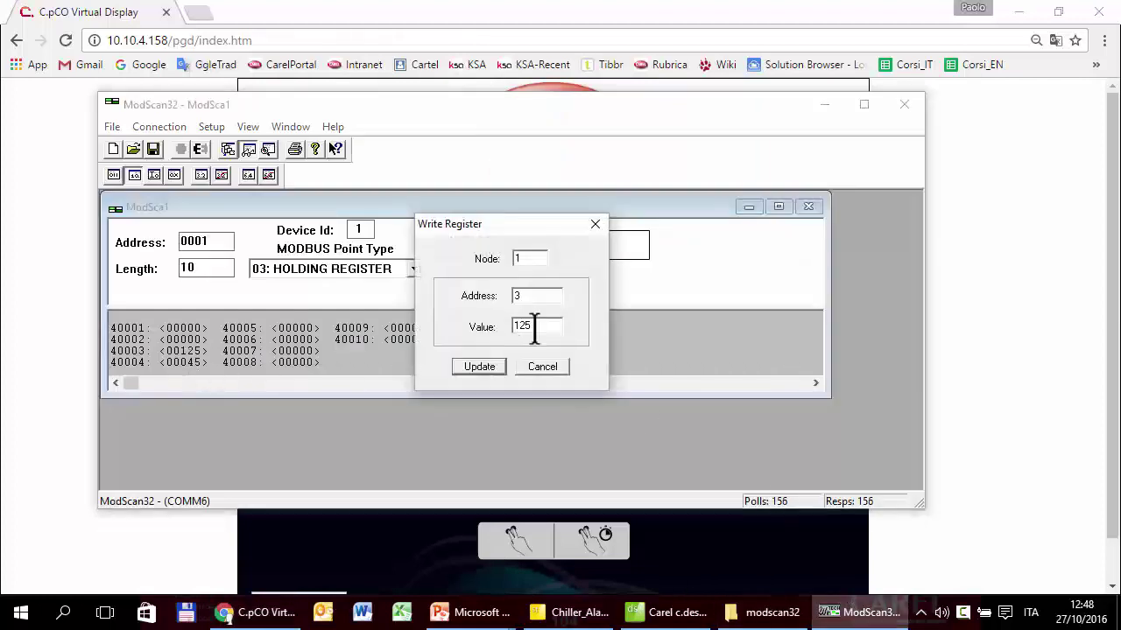
{"action": "type", "text": "0"}
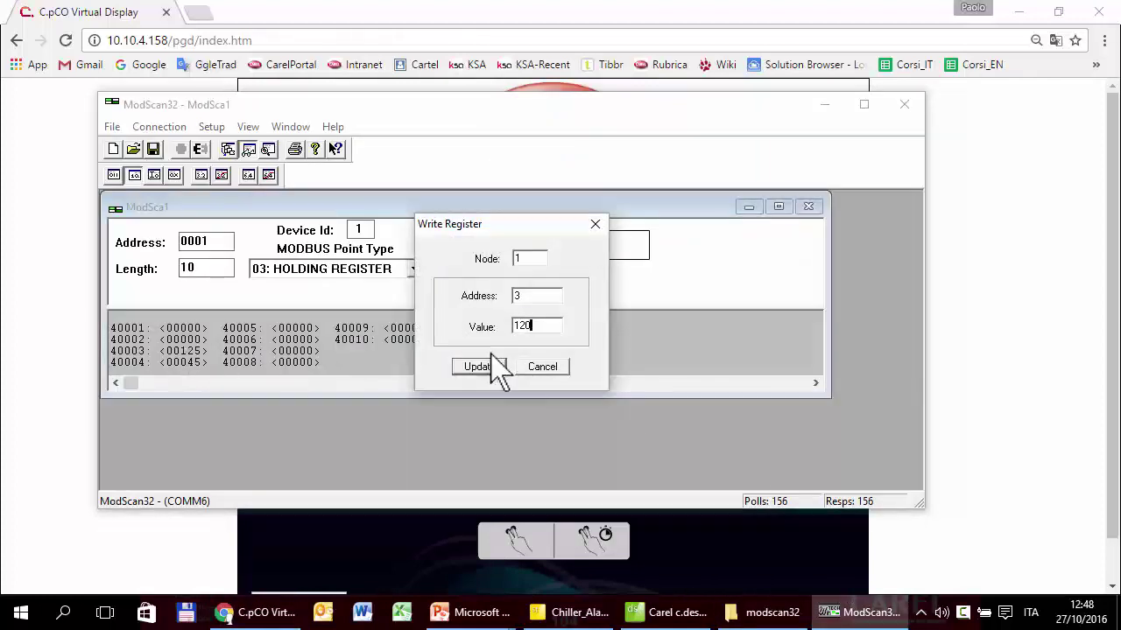
{"action": "left_click", "coordinate": [493, 370]}
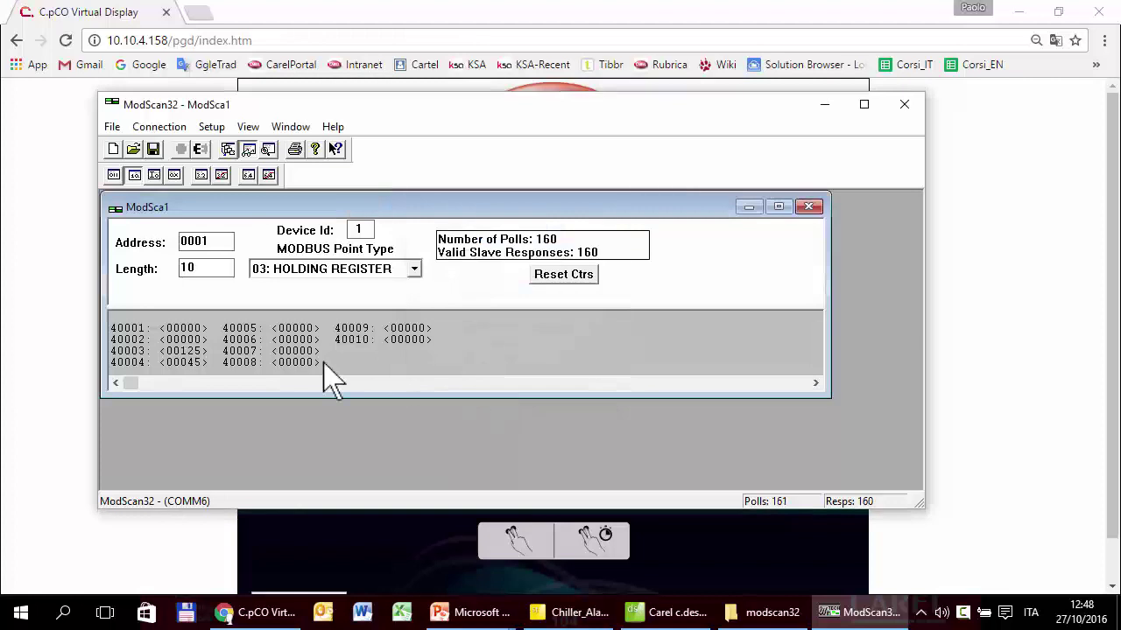
{"action": "double_click", "coordinate": [196, 362]}
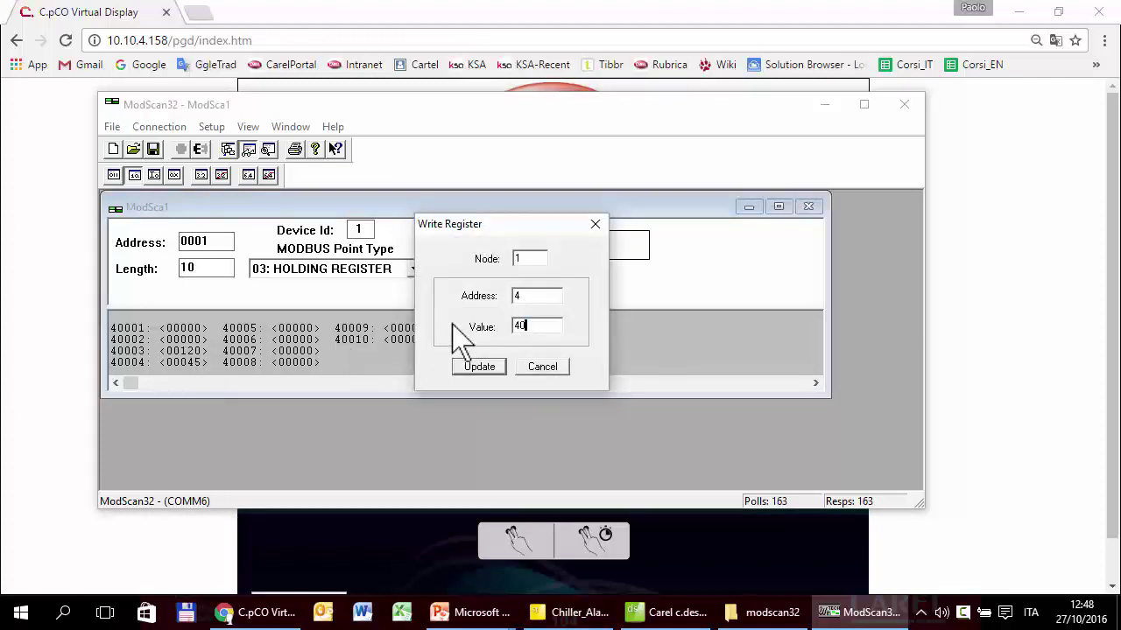
{"action": "left_click", "coordinate": [486, 370]}
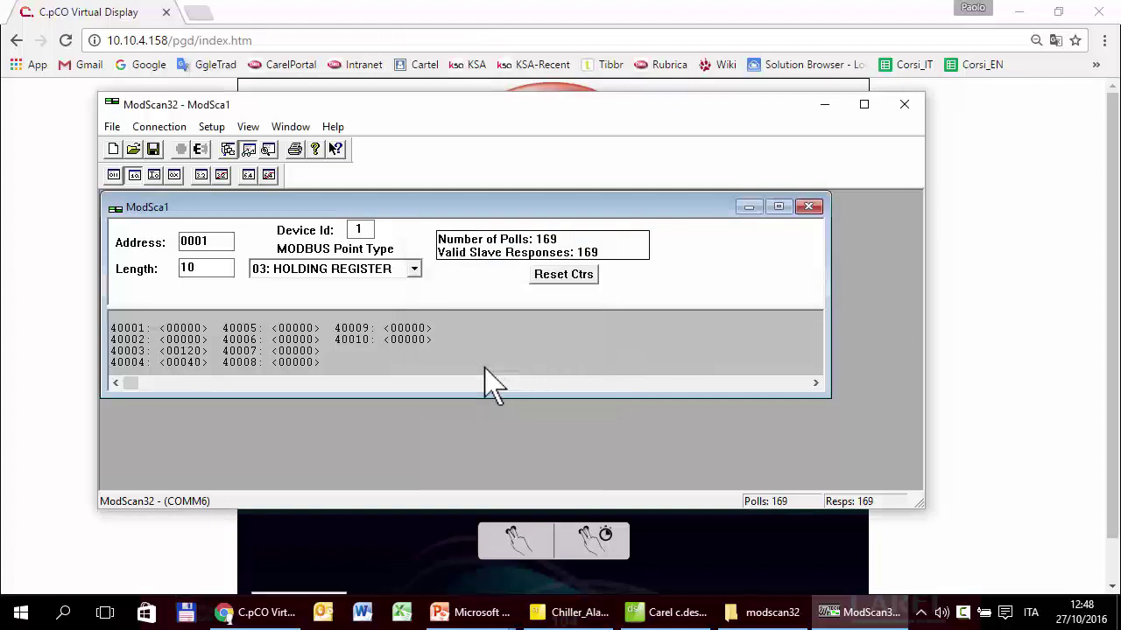
Switch to the virtual display and reopen the Set screen to check the written Setpoint and Differential.
{"action": "left_click", "coordinate": [696, 550]}
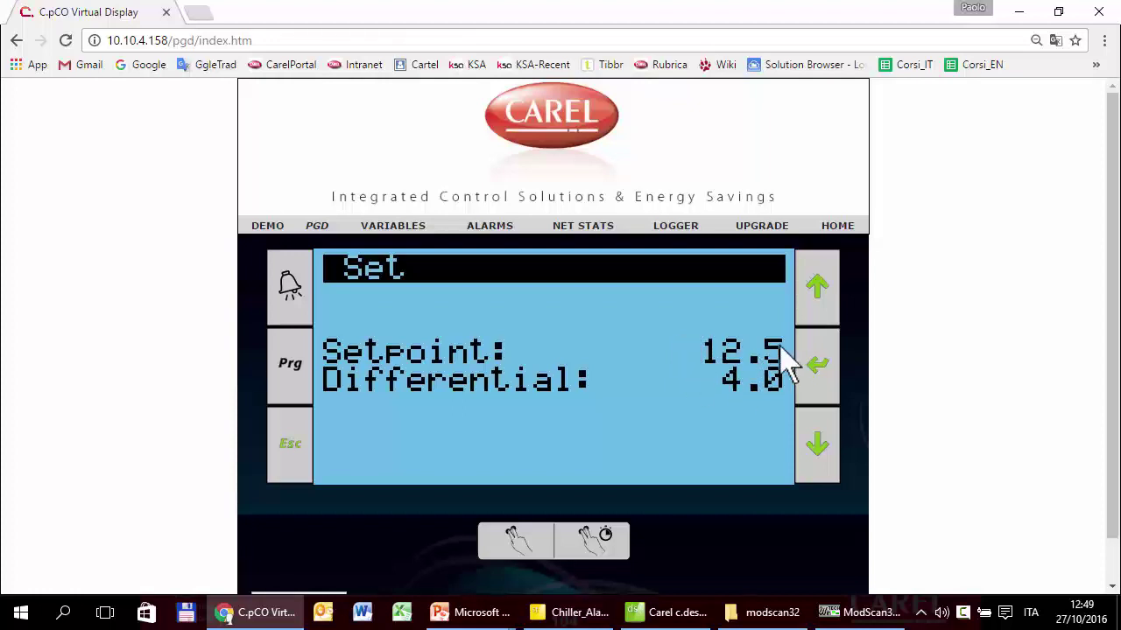
{"action": "left_click", "coordinate": [292, 441]}
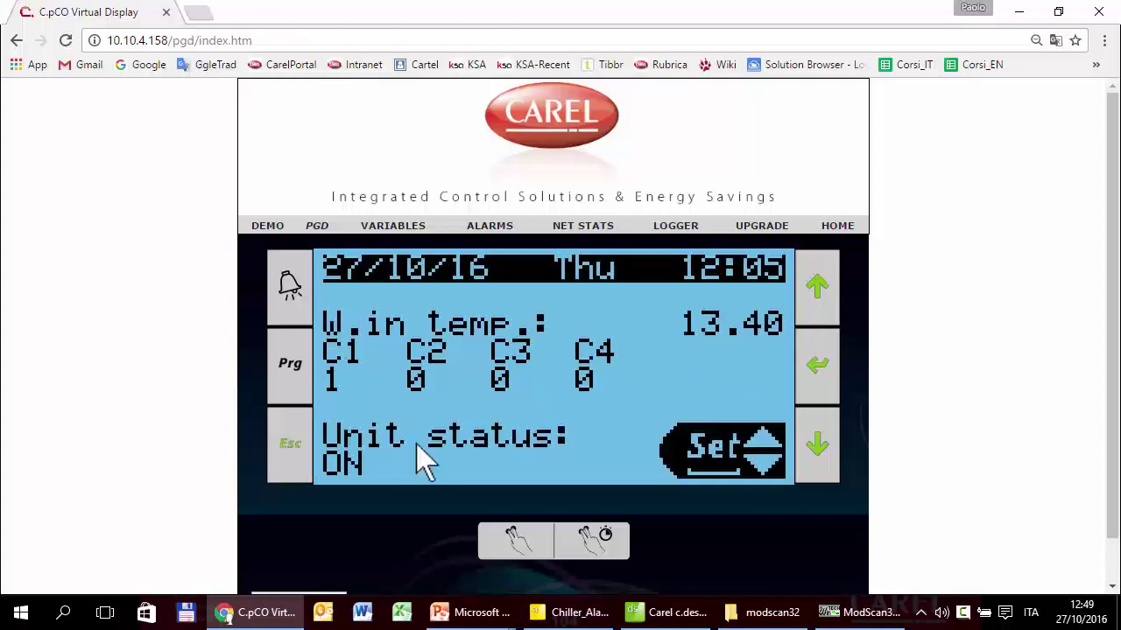
{"action": "left_click", "coordinate": [806, 382]}
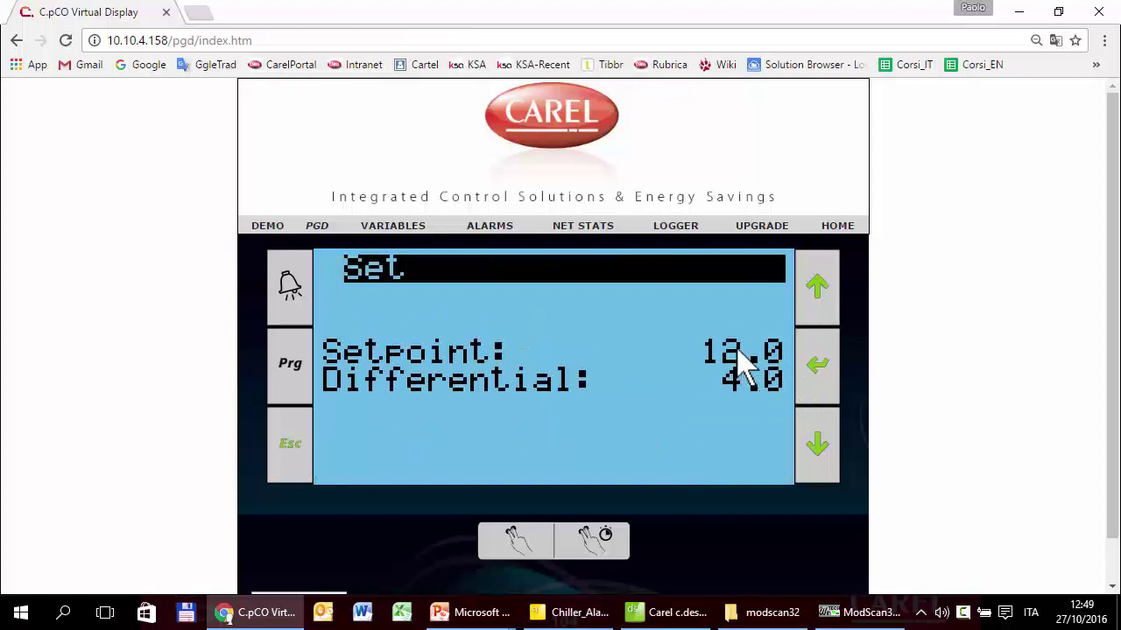
Switch back to ModScan32 and view the coil status, ending with the Modbus point type set to 02: INPUT STATUS.
{"action": "key", "text": "alt+Tab"}
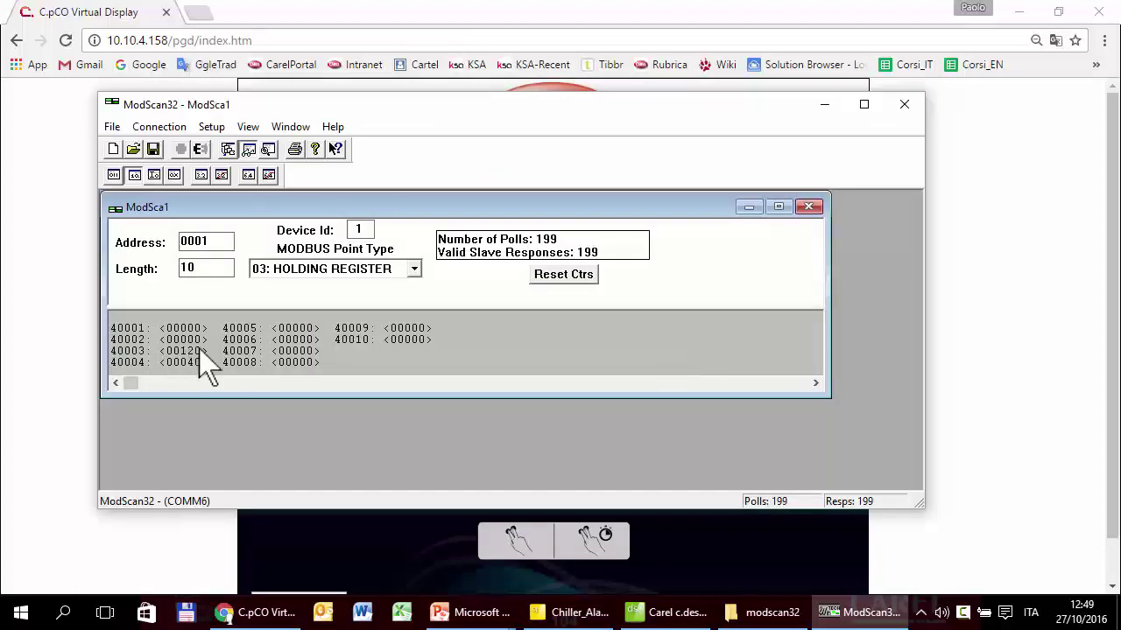
{"action": "left_click", "coordinate": [415, 270]}
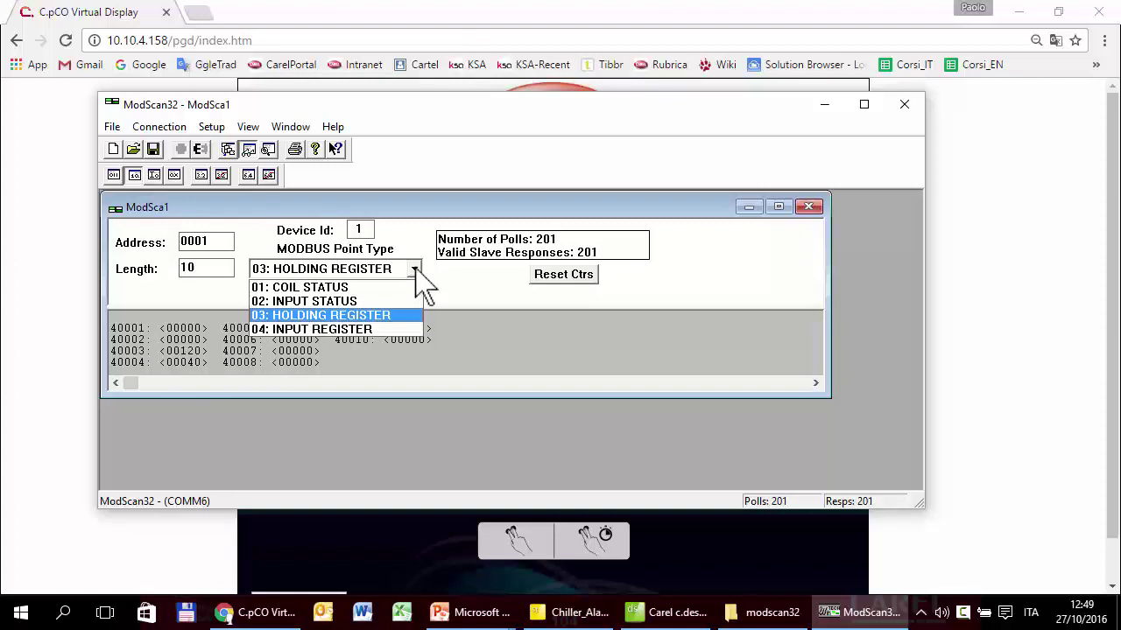
{"action": "left_click", "coordinate": [385, 288]}
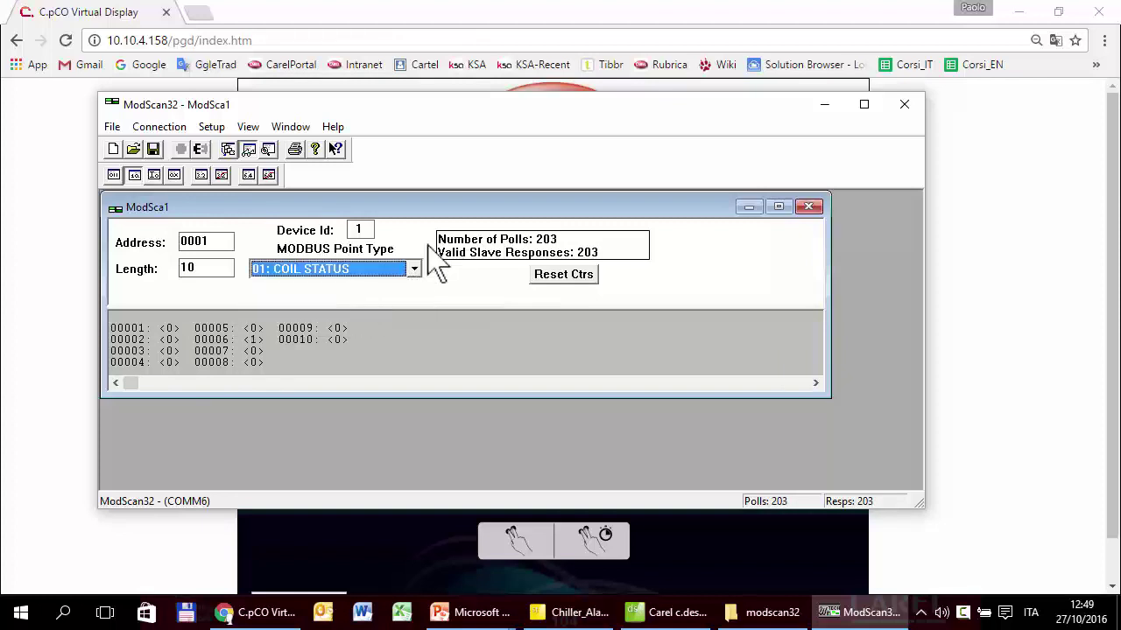
{"action": "left_click", "coordinate": [415, 270]}
{"action": "left_click", "coordinate": [395, 298]}
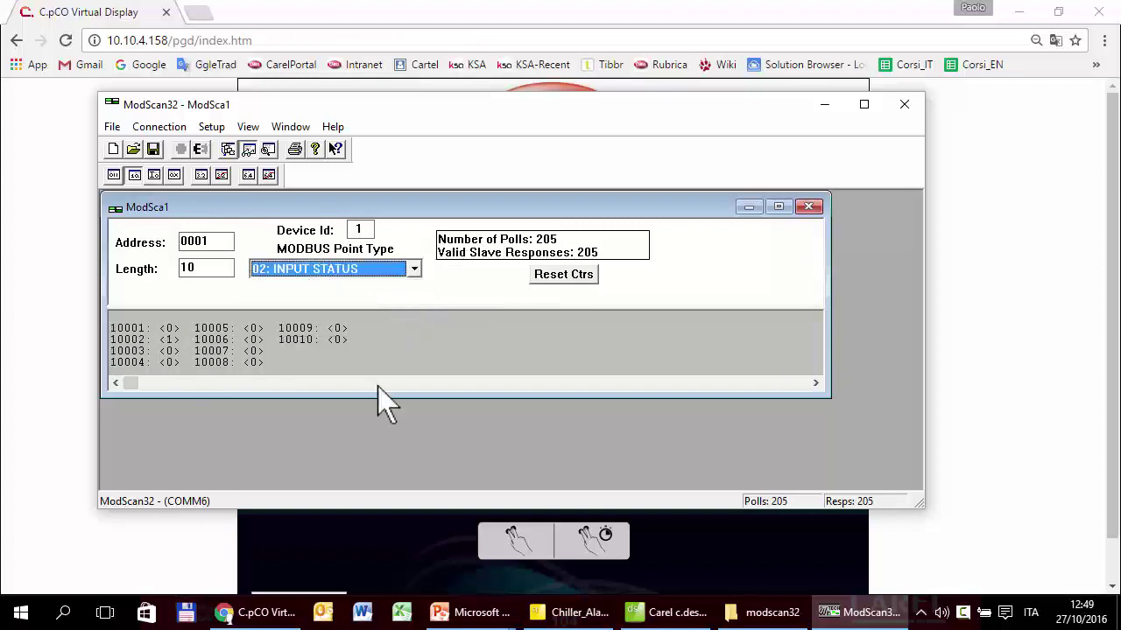
Place the ModScan32 window beside the browser window, zoom the virtual display page out to 67% and return the display to its main screen.
{"action": "left_click_drag", "start_coordinate": [388, 396], "coordinate": [390, 421]}
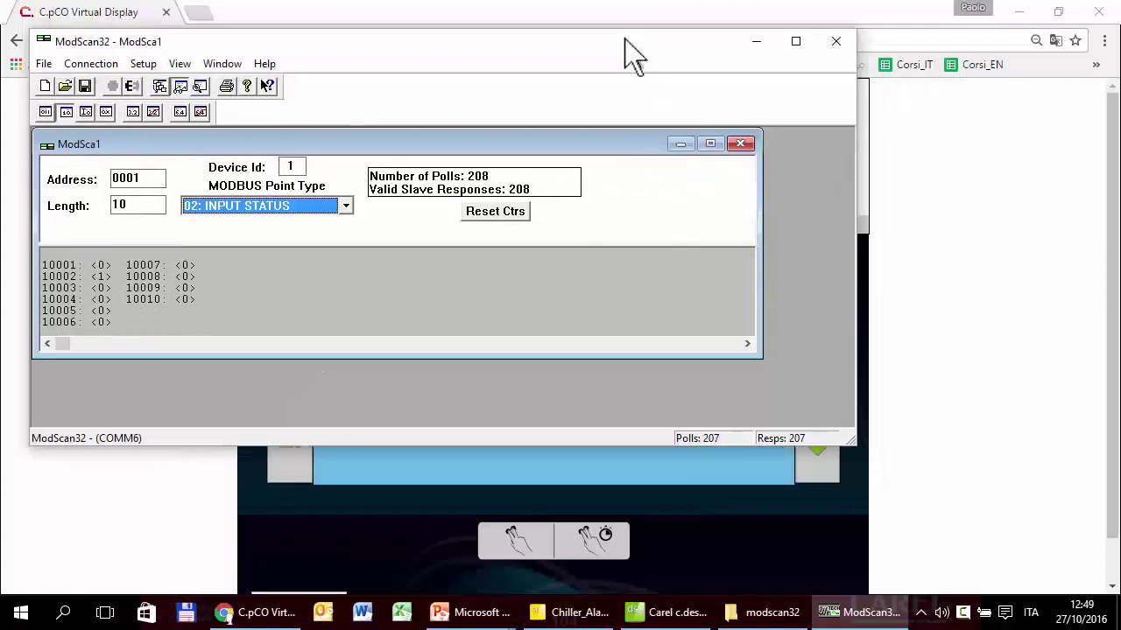
{"action": "left_click_drag", "start_coordinate": [697, 103], "coordinate": [600, 17]}
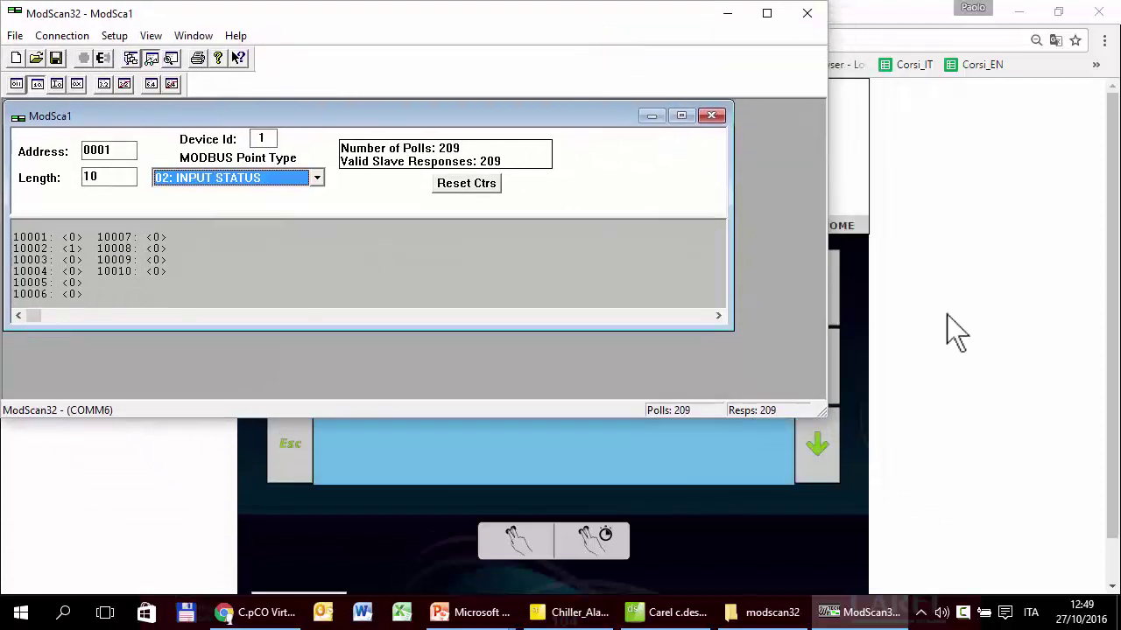
{"action": "left_click", "coordinate": [989, 442]}
{"action": "key", "text": "ctrl+minus"}
{"action": "key", "text": "ctrl+minus"}
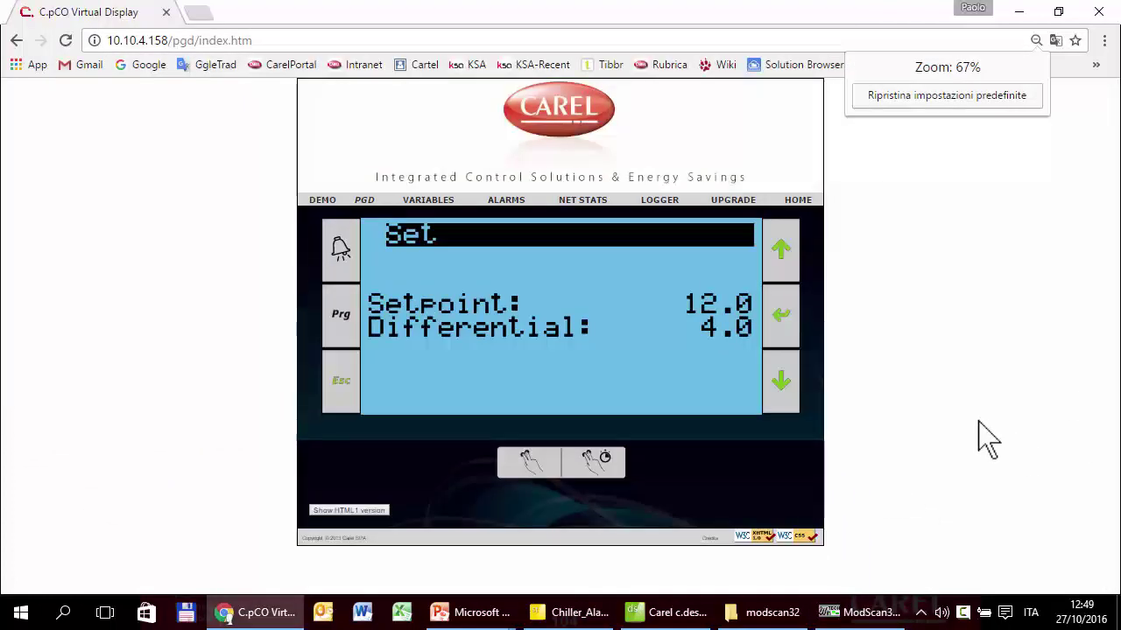
{"action": "key", "text": "alt+Tab"}
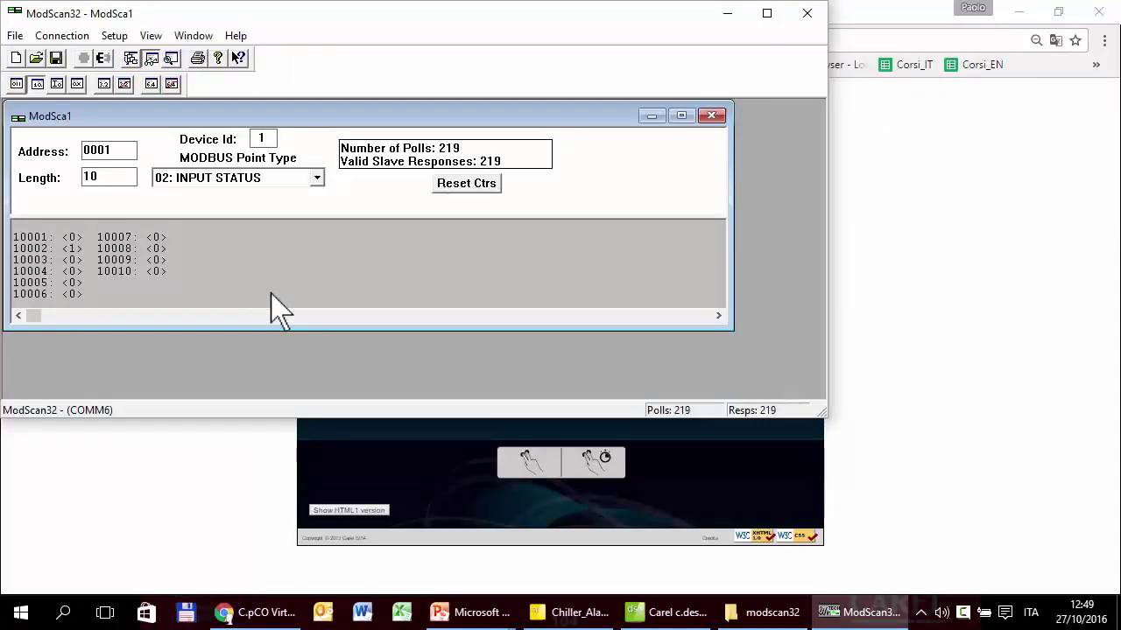
{"action": "left_click", "coordinate": [259, 444]}
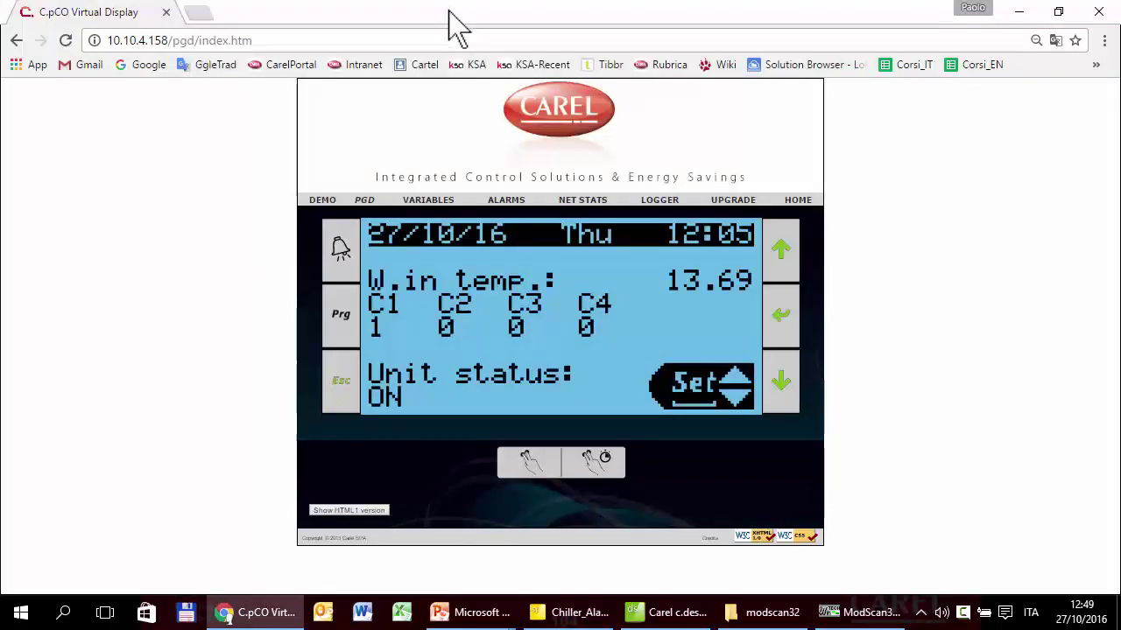
{"action": "left_click_drag", "start_coordinate": [456, 26], "coordinate": [724, 65]}
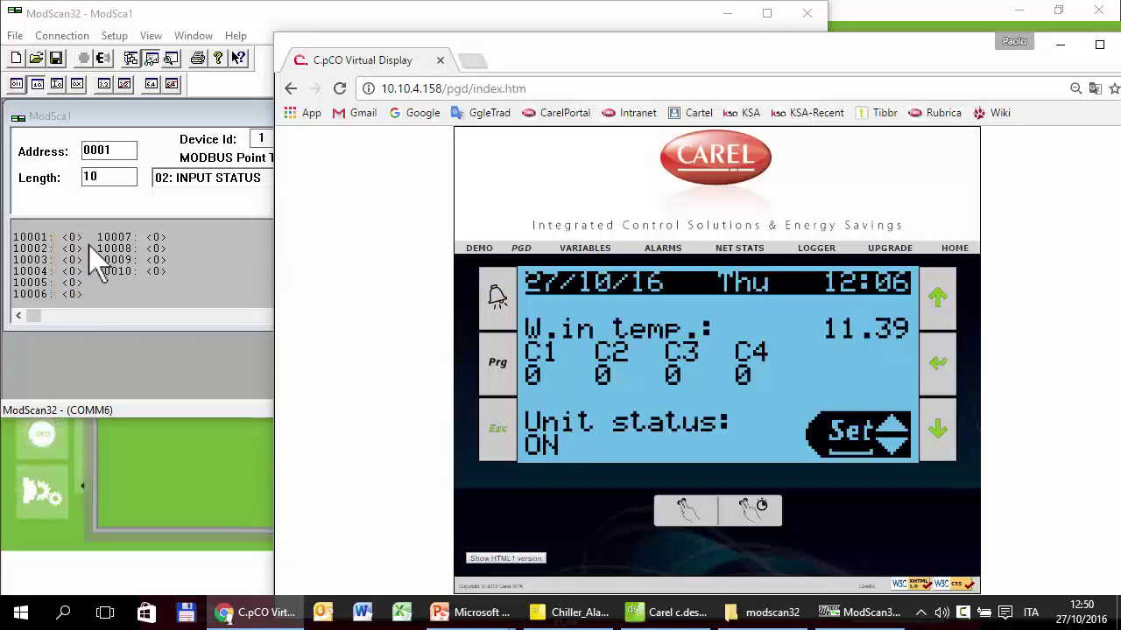
Set the Modbus point type to 01: COIL STATUS, and turn the unit OFF on the virtual display's Unit On/Off screen.
{"action": "left_click", "coordinate": [219, 179]}
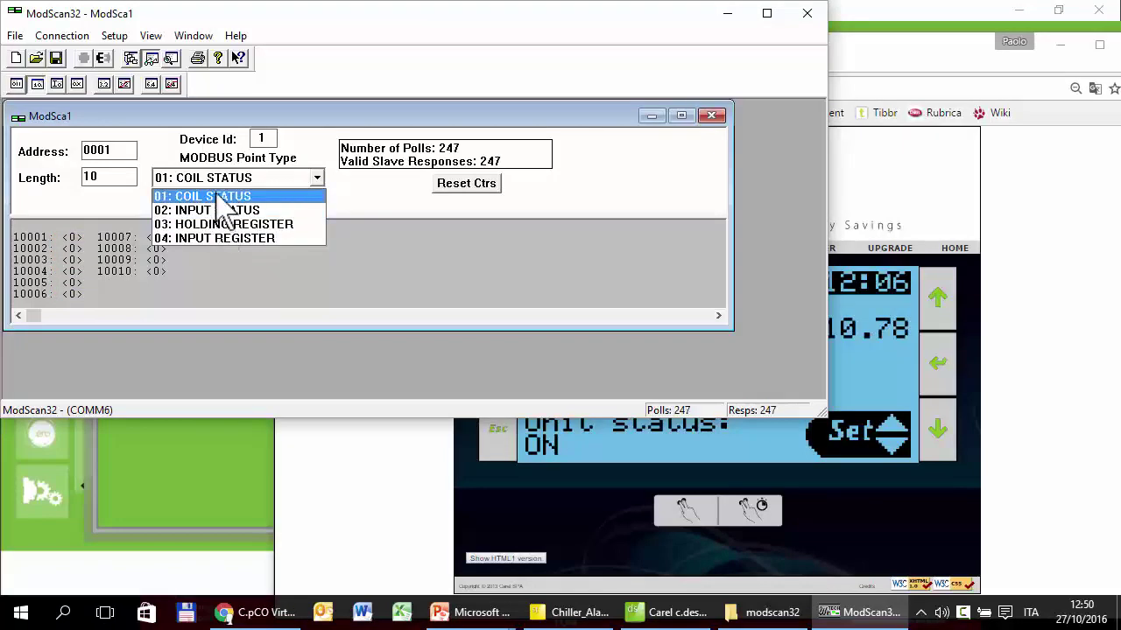
{"action": "left_click", "coordinate": [219, 196]}
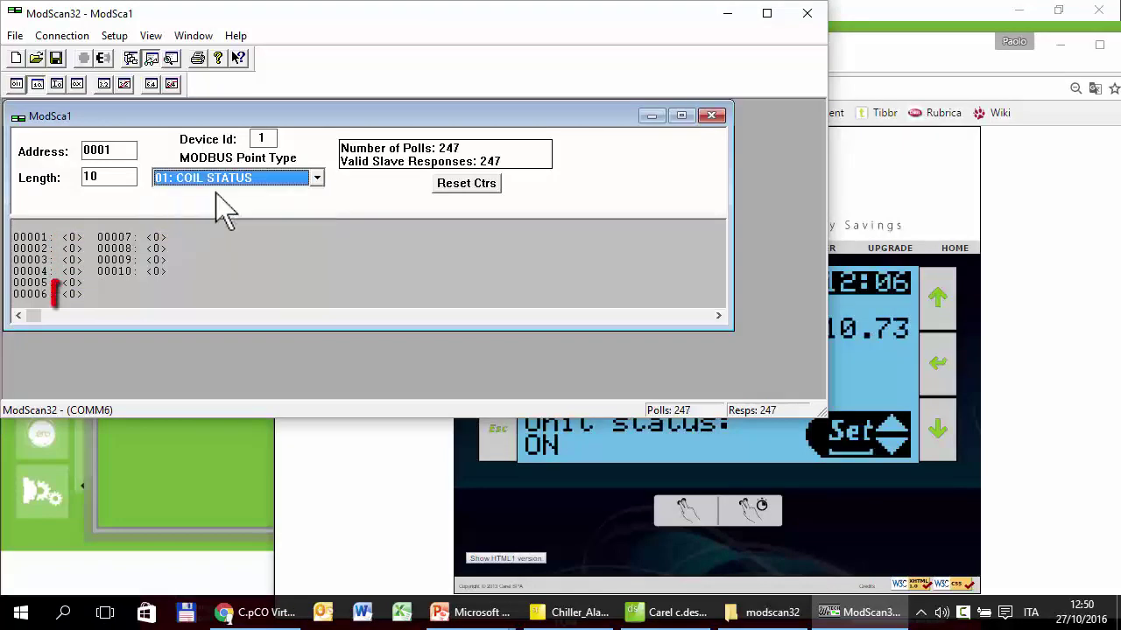
{"action": "left_click", "coordinate": [941, 374]}
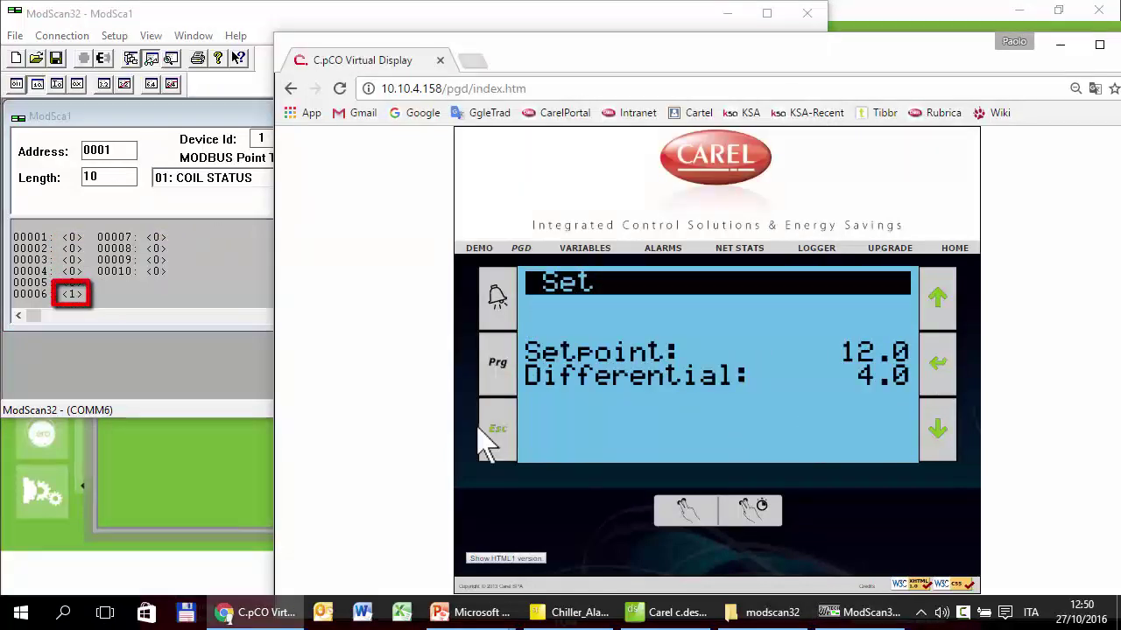
{"action": "left_click", "coordinate": [941, 434]}
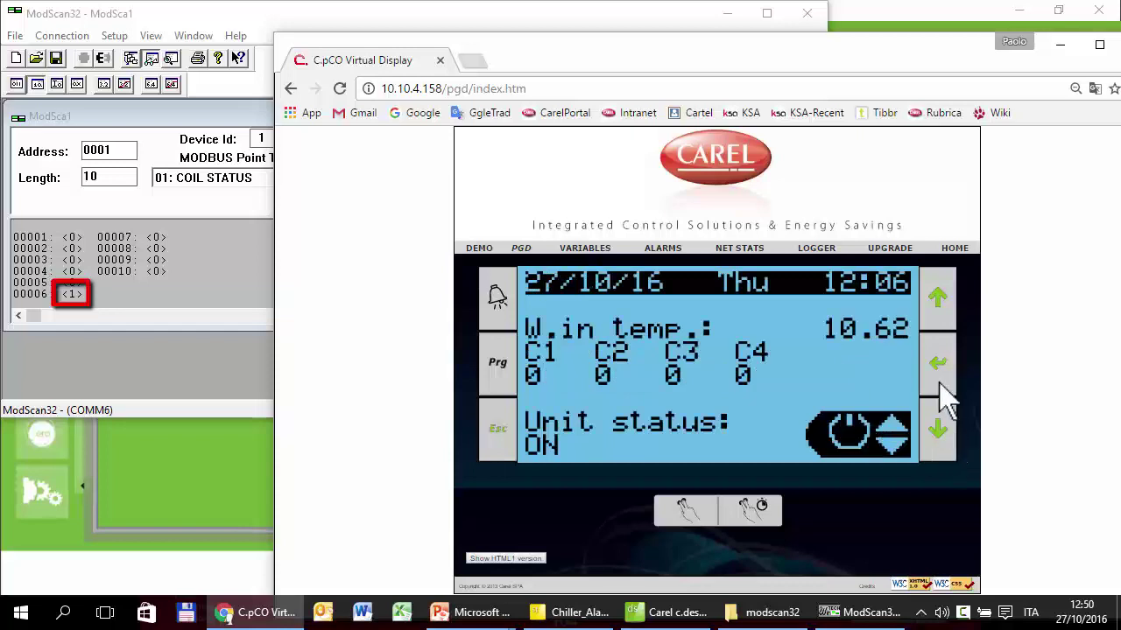
{"action": "left_click", "coordinate": [941, 385]}
{"action": "left_click", "coordinate": [944, 317]}
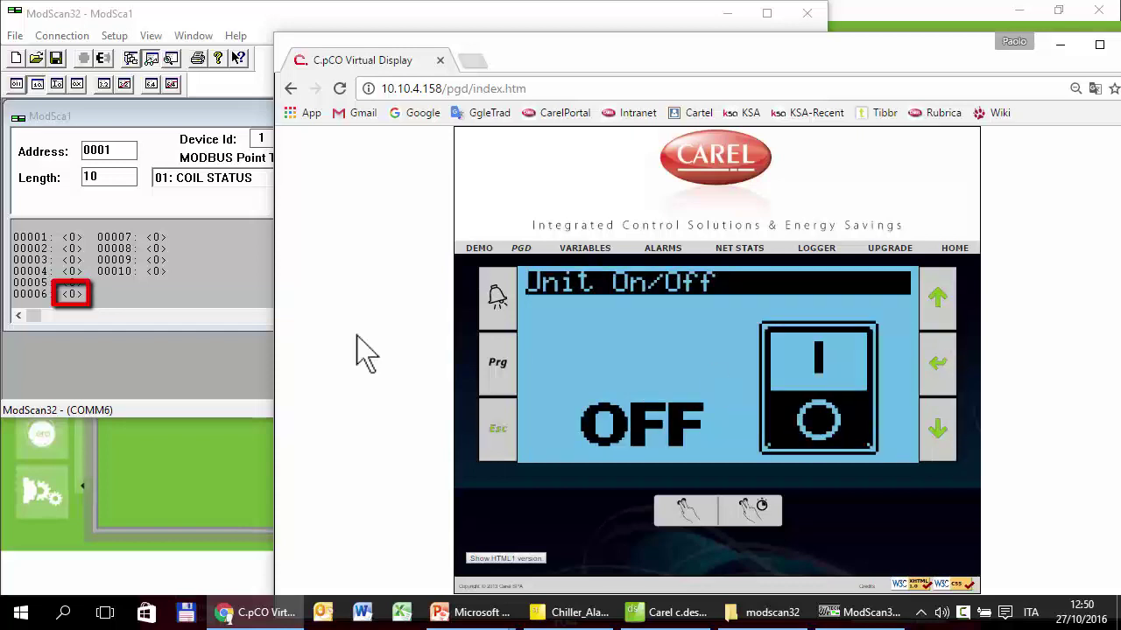
Reopen the virtual display's Unit On/Off screen and toggle the unit ON, OFF and ON again while watching coil 00006.
{"action": "left_click", "coordinate": [943, 324]}
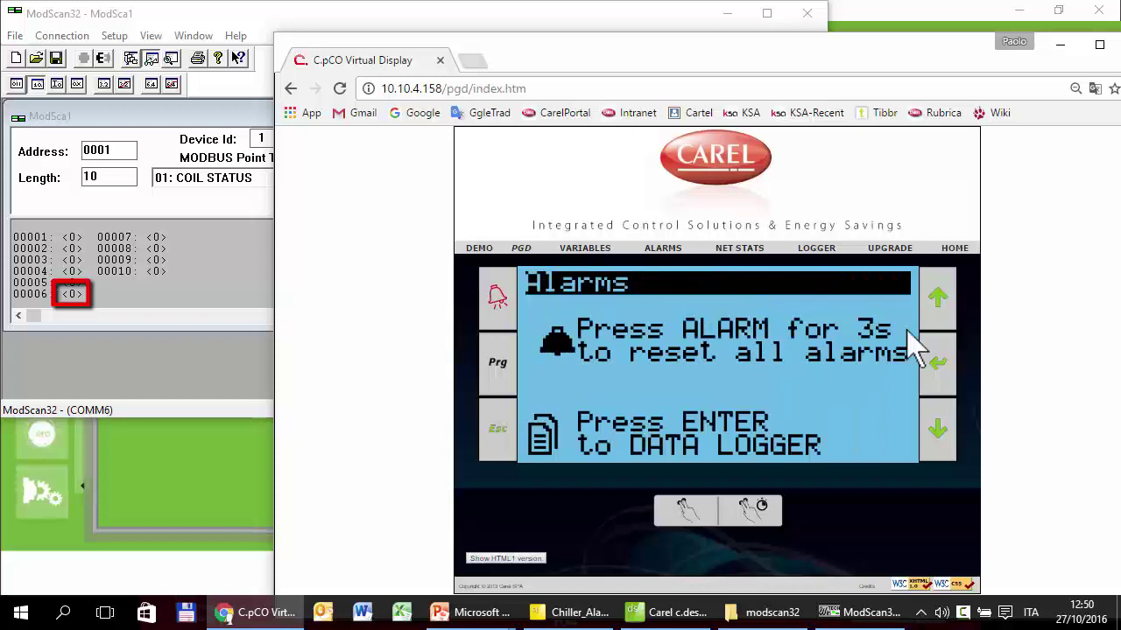
{"action": "left_click", "coordinate": [495, 428]}
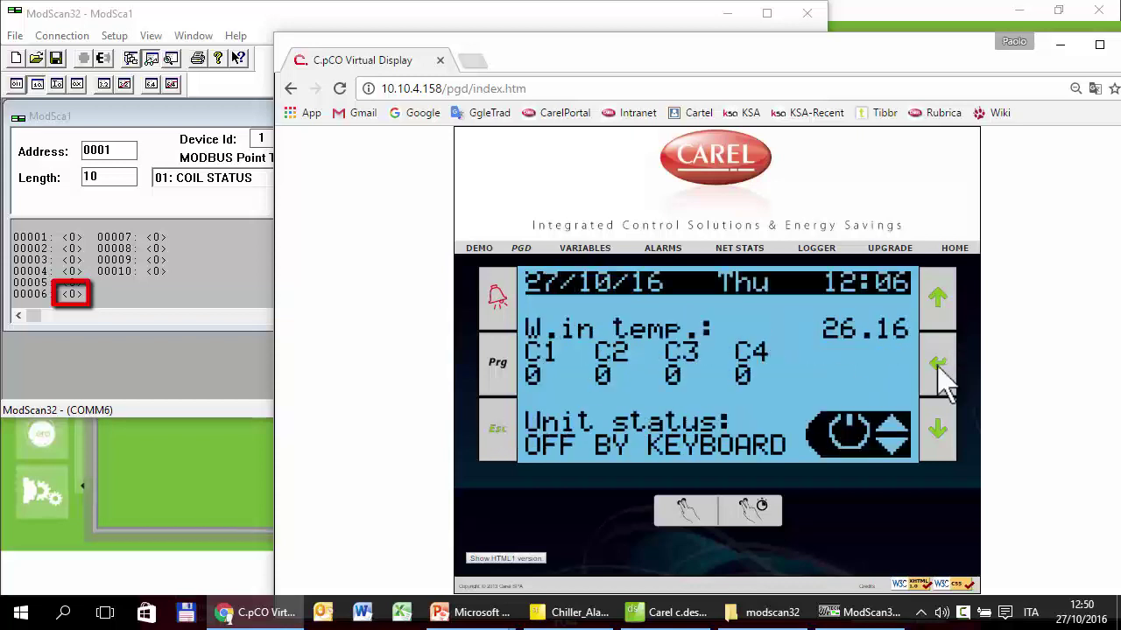
{"action": "left_click", "coordinate": [943, 309]}
{"action": "left_click", "coordinate": [939, 301]}
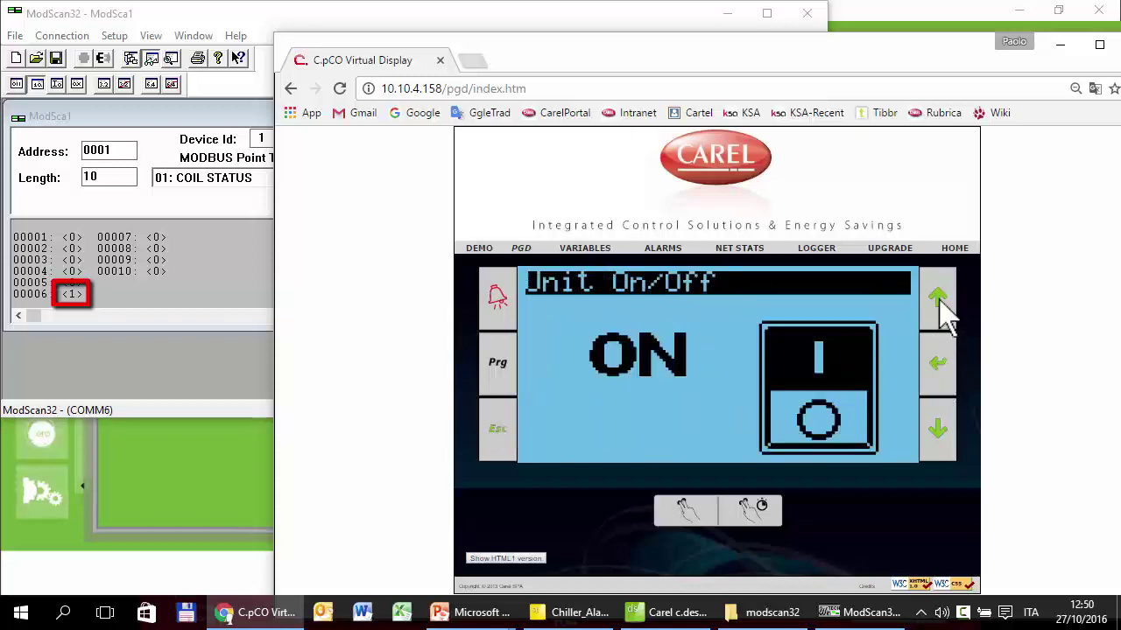
{"action": "left_click", "coordinate": [940, 302]}
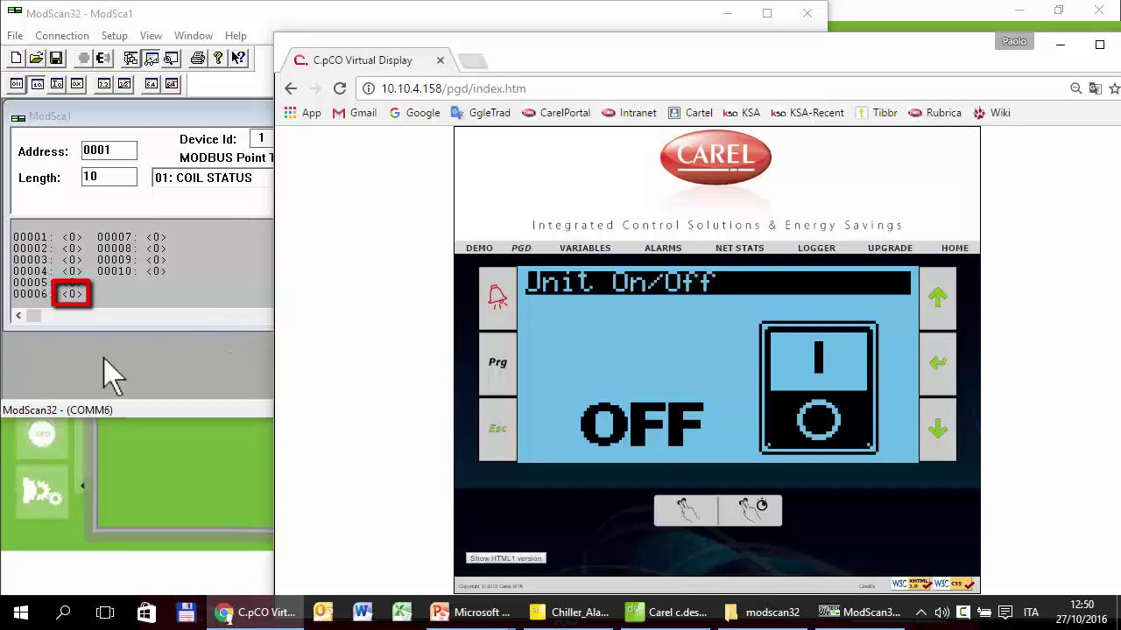
{"action": "left_click", "coordinate": [944, 289]}
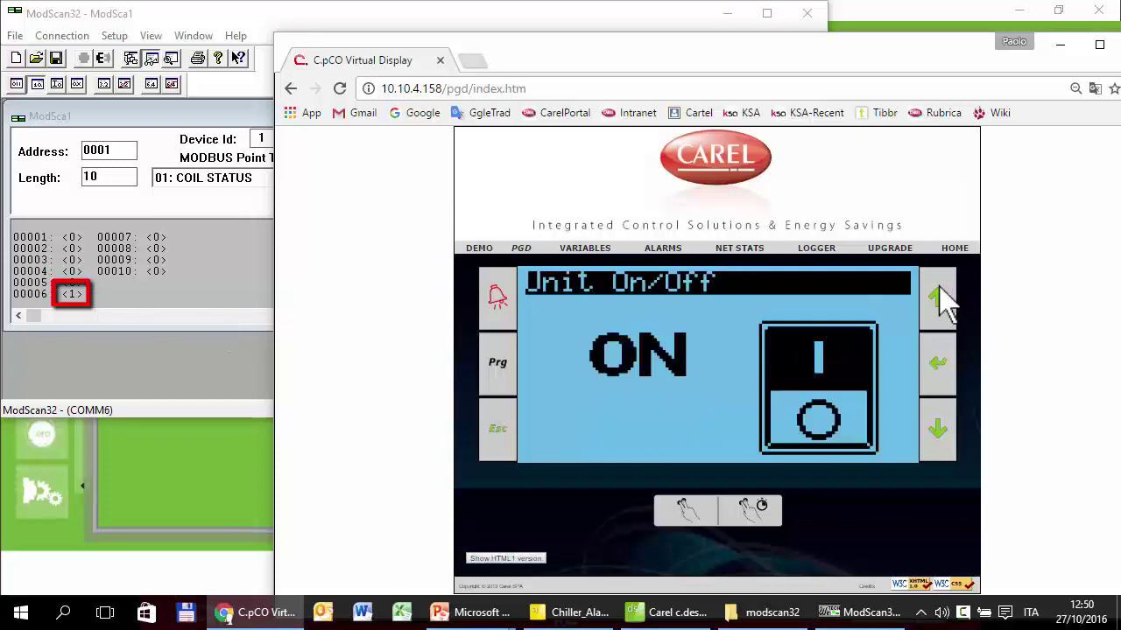
Write Off and then On to the coil at address 6 in ModScan32.
{"action": "double_click", "coordinate": [74, 294]}
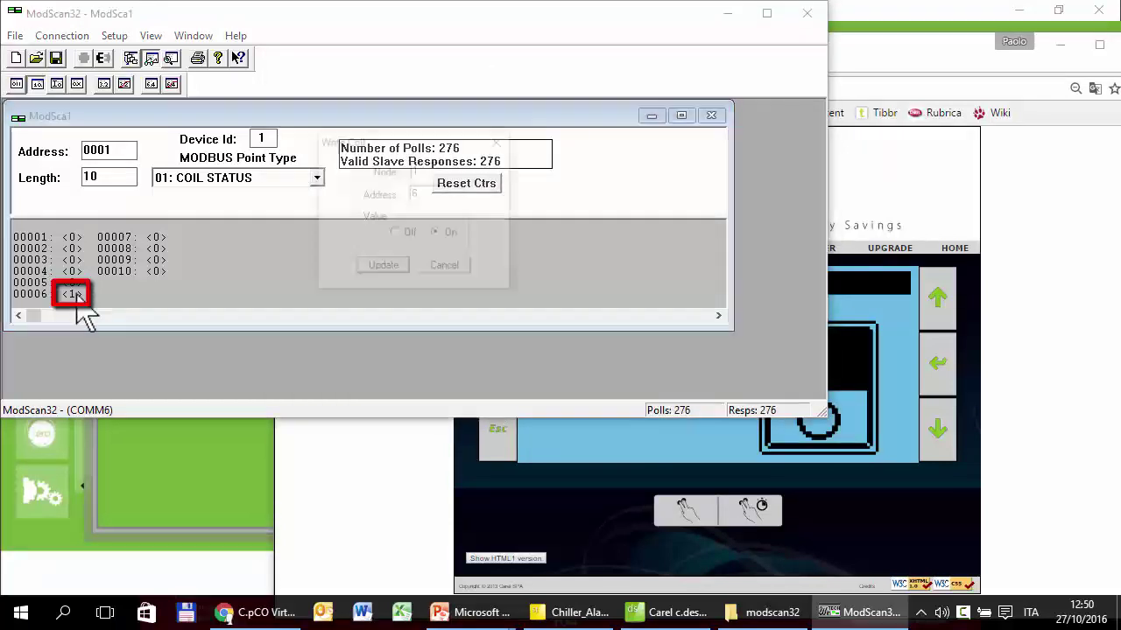
{"action": "left_click", "coordinate": [394, 234]}
{"action": "left_click", "coordinate": [386, 268]}
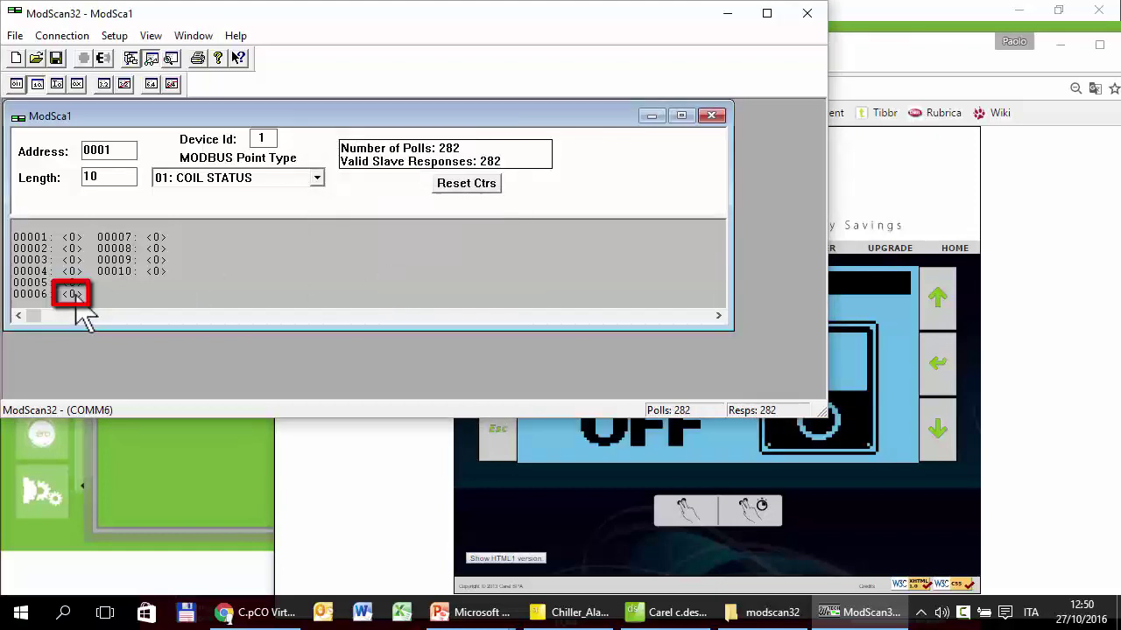
{"action": "double_click", "coordinate": [74, 296]}
{"action": "left_click", "coordinate": [437, 233]}
{"action": "left_click", "coordinate": [385, 267]}
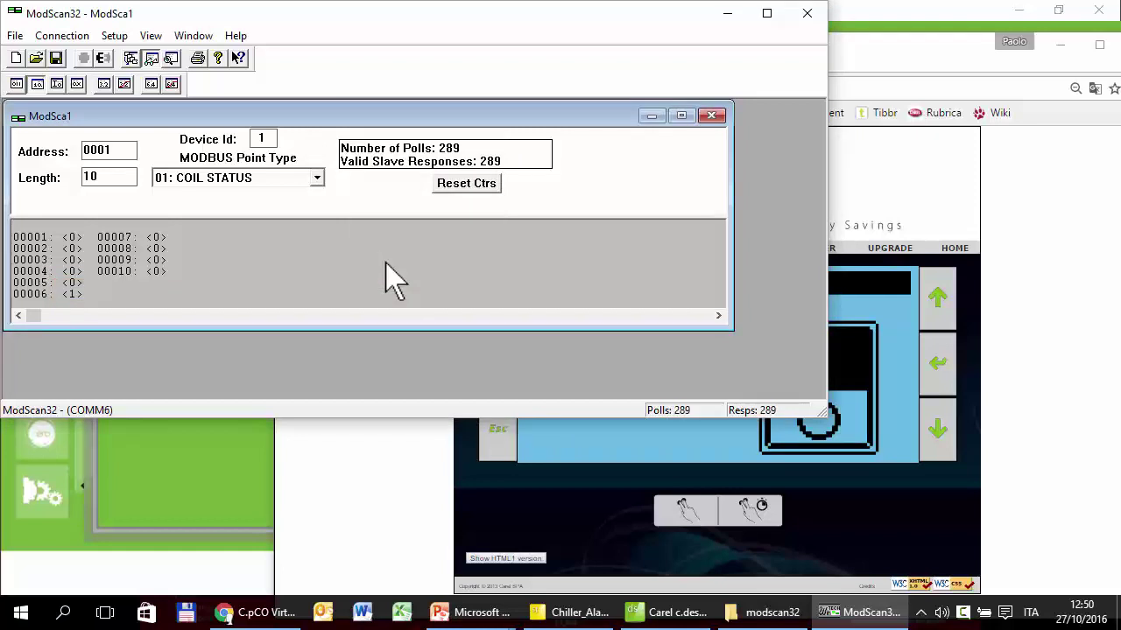
Compare coil 00006 with the Modbus slave address table on the exercise slide, and set the ModScan32 point type to 04: INPUT REGISTER.
{"action": "left_click", "coordinate": [243, 178]}
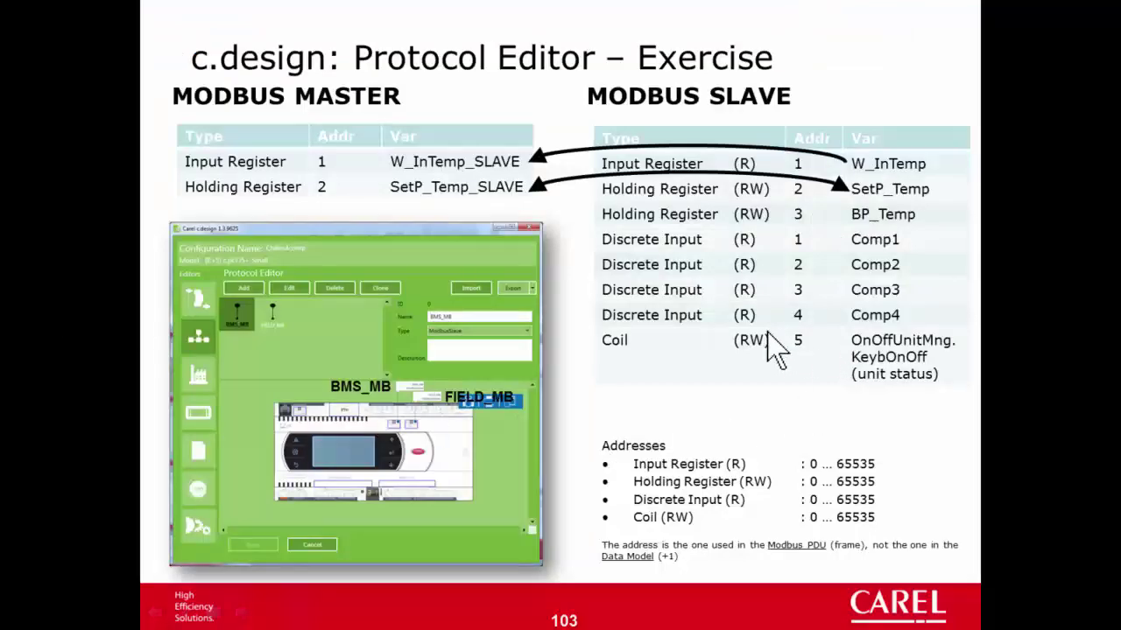
{"action": "key", "text": "alt+Tab"}
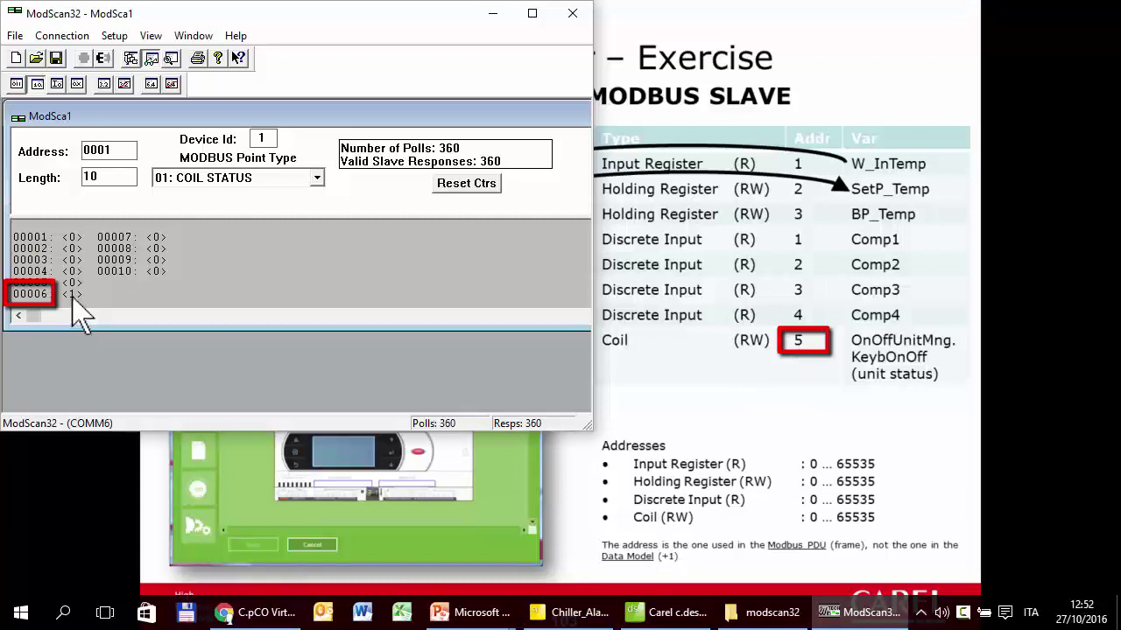
{"action": "left_click", "coordinate": [269, 179]}
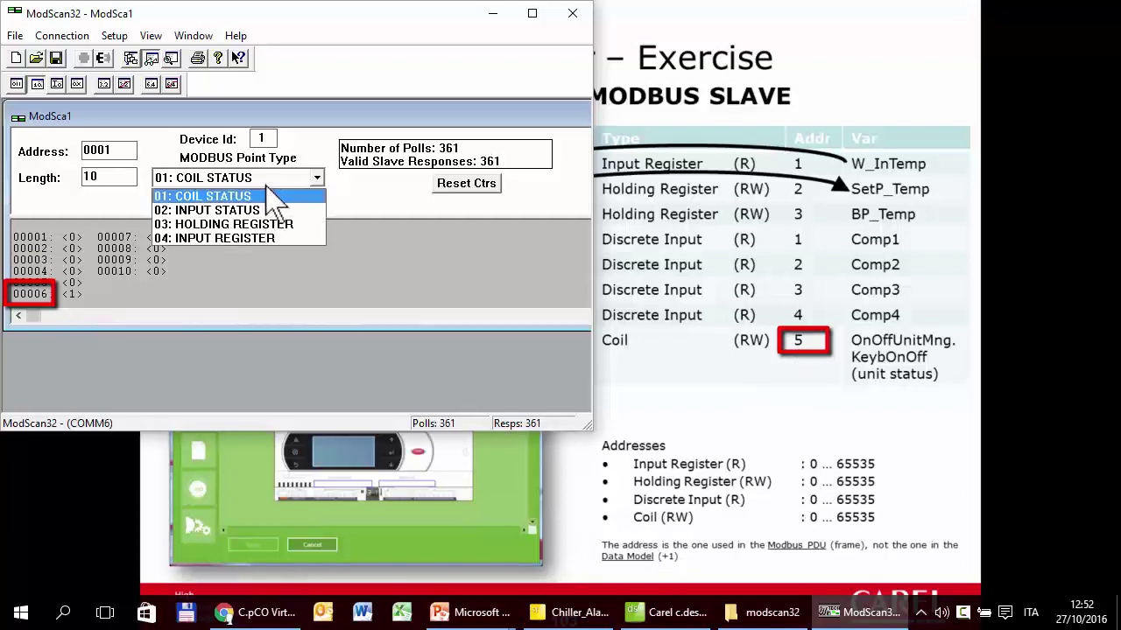
{"action": "left_click", "coordinate": [238, 240]}
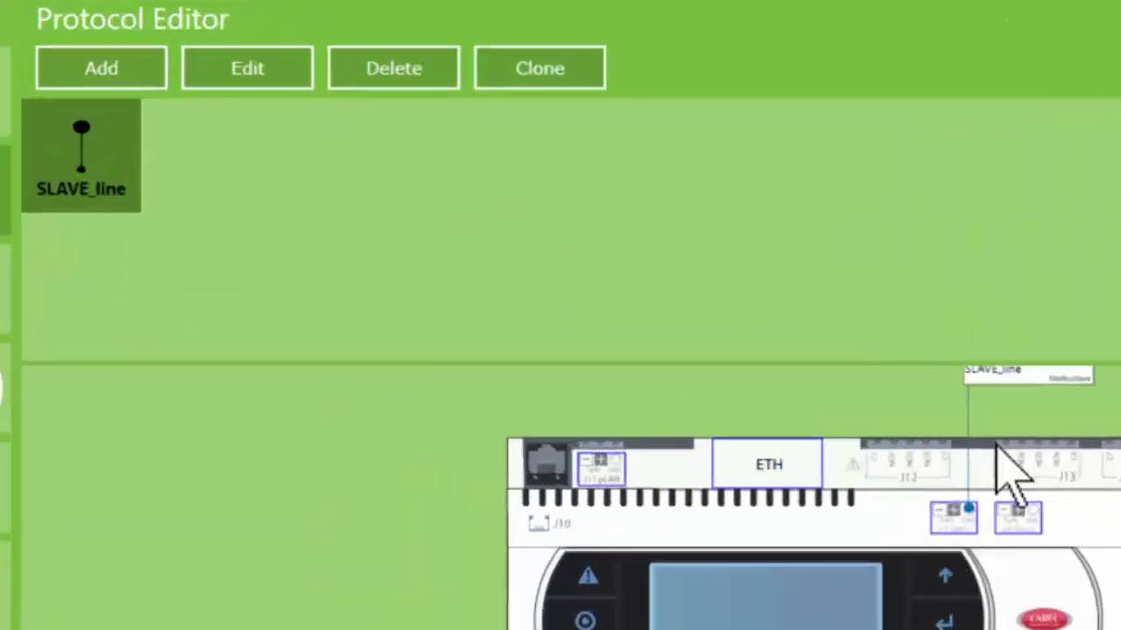
In c.design's Protocol Editor, move SLAVE_line from its serial port to the ETH port, review its Ethernet port configuration and save.
{"action": "left_click", "coordinate": [1033, 377]}
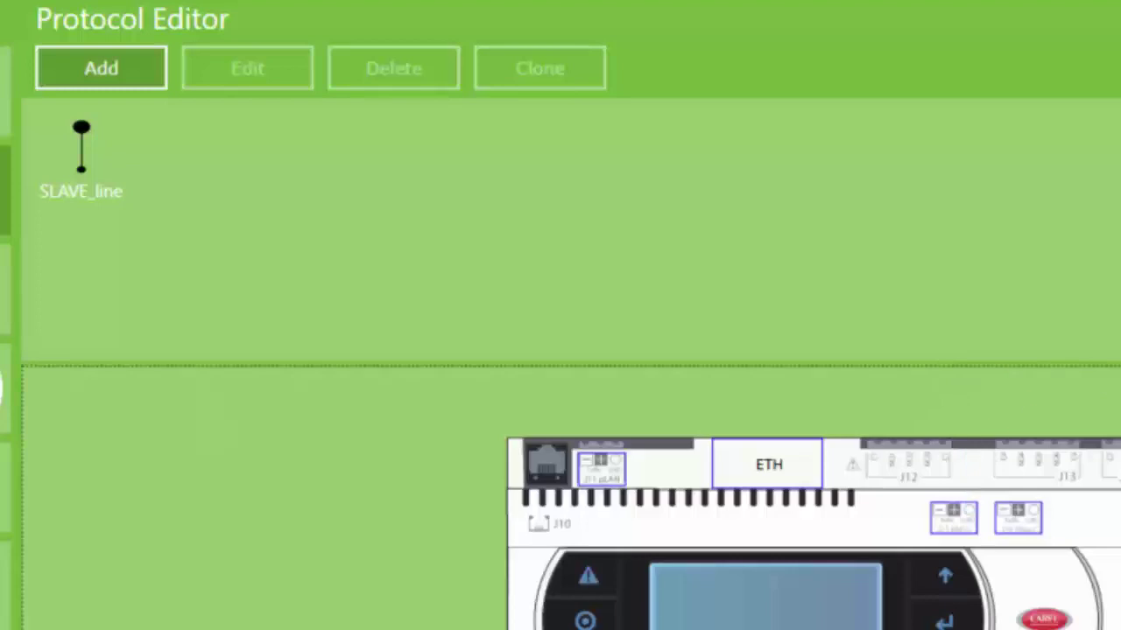
{"action": "mouse_move", "coordinate": [105, 146]}
{"action": "left_mouse_down"}
{"action": "mouse_move", "coordinate": [207, 140]}
{"action": "mouse_move", "coordinate": [665, 345]}
{"action": "mouse_move", "coordinate": [754, 467]}
{"action": "left_mouse_up"}
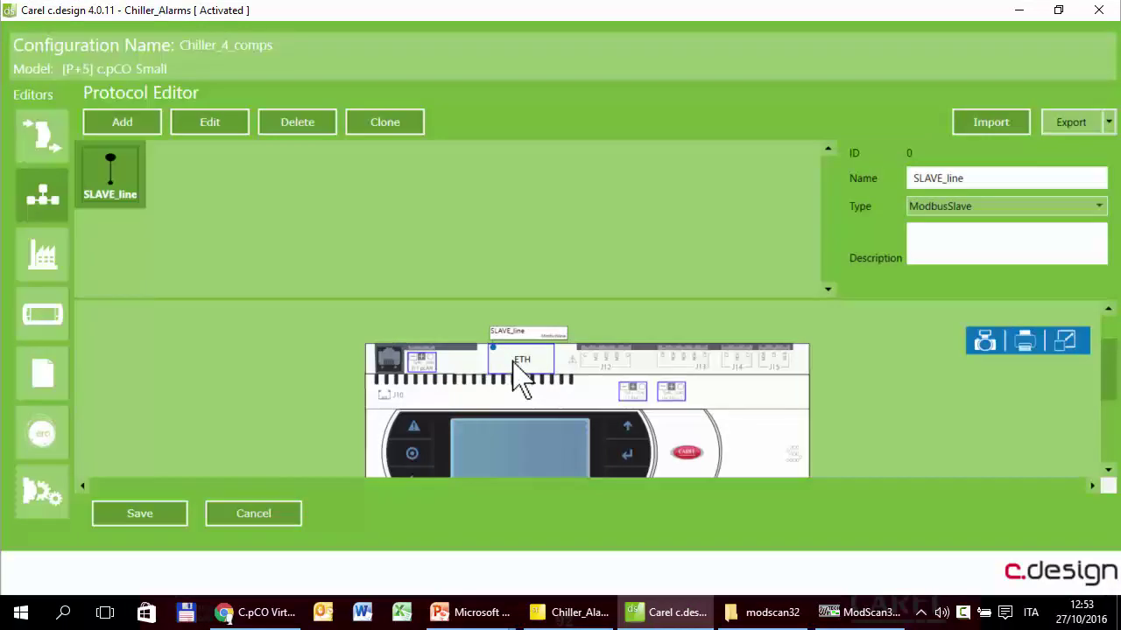
{"action": "double_click", "coordinate": [522, 367]}
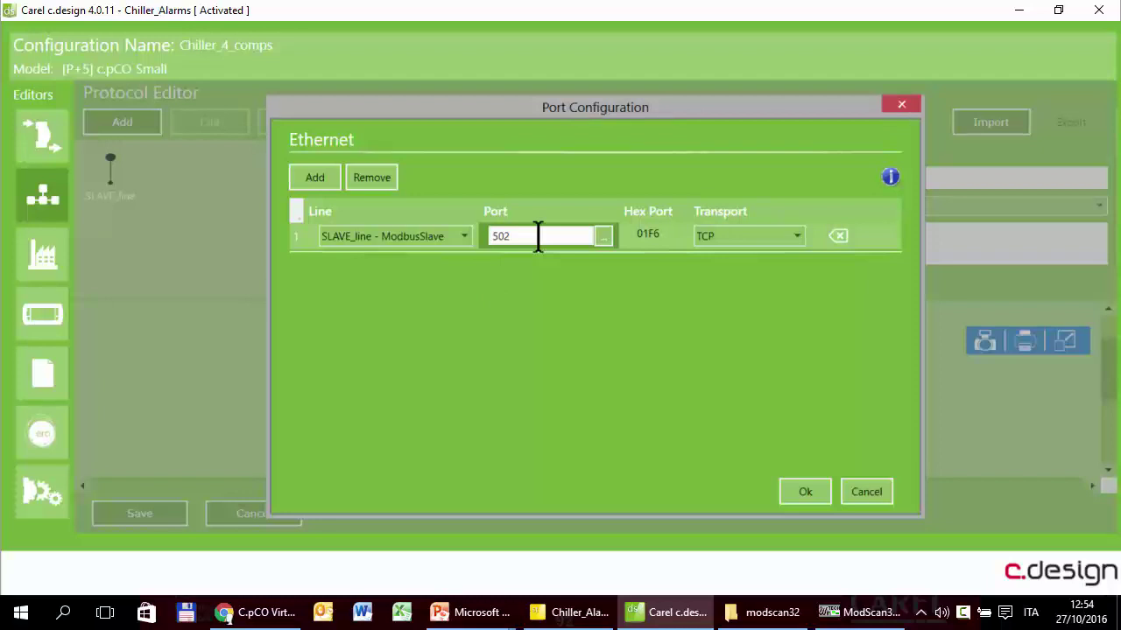
{"action": "left_click", "coordinate": [805, 491]}
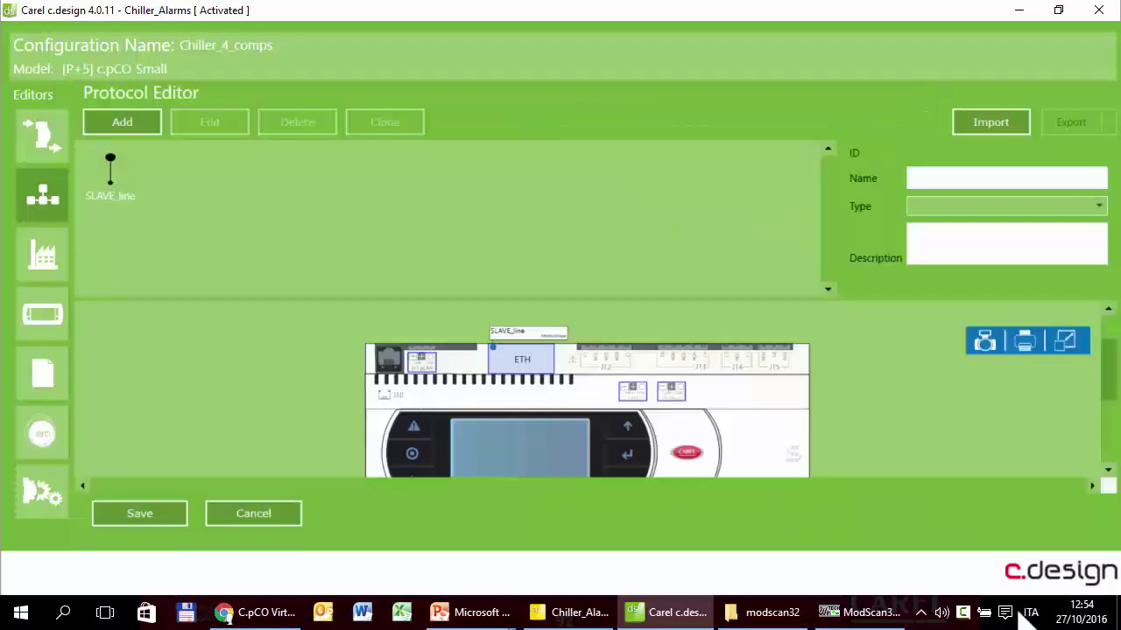
{"action": "left_click", "coordinate": [120, 517]}
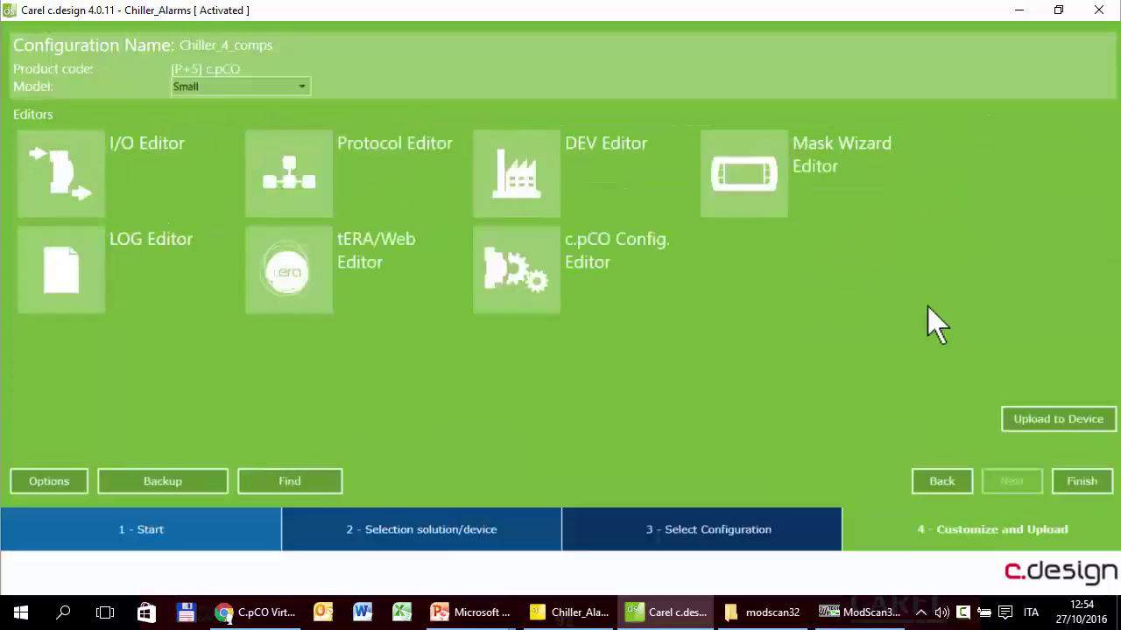
Upload the updated configuration to the controller over Ethernet and close the progress report.
{"action": "left_click", "coordinate": [1015, 420]}
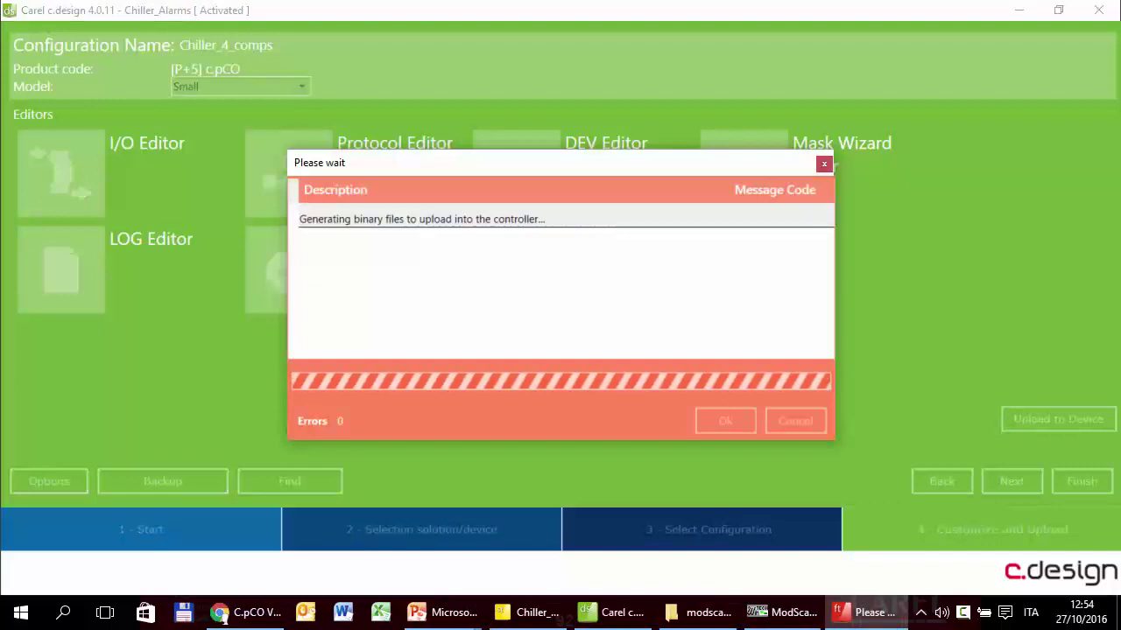
{"action": "key", "text": "Return"}
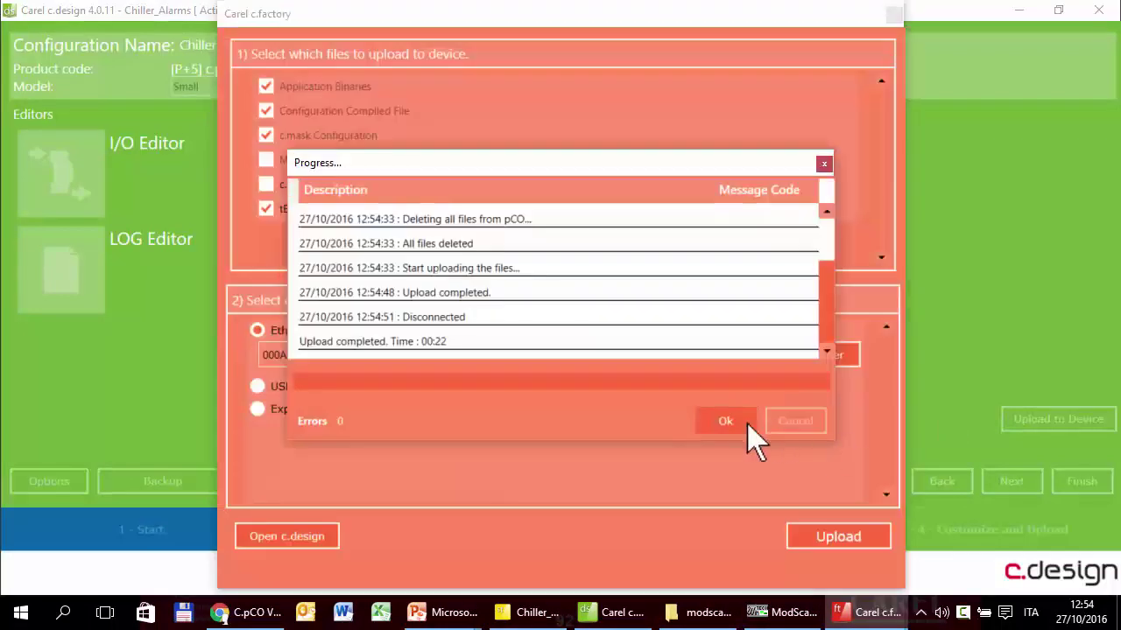
{"action": "left_click", "coordinate": [745, 424]}
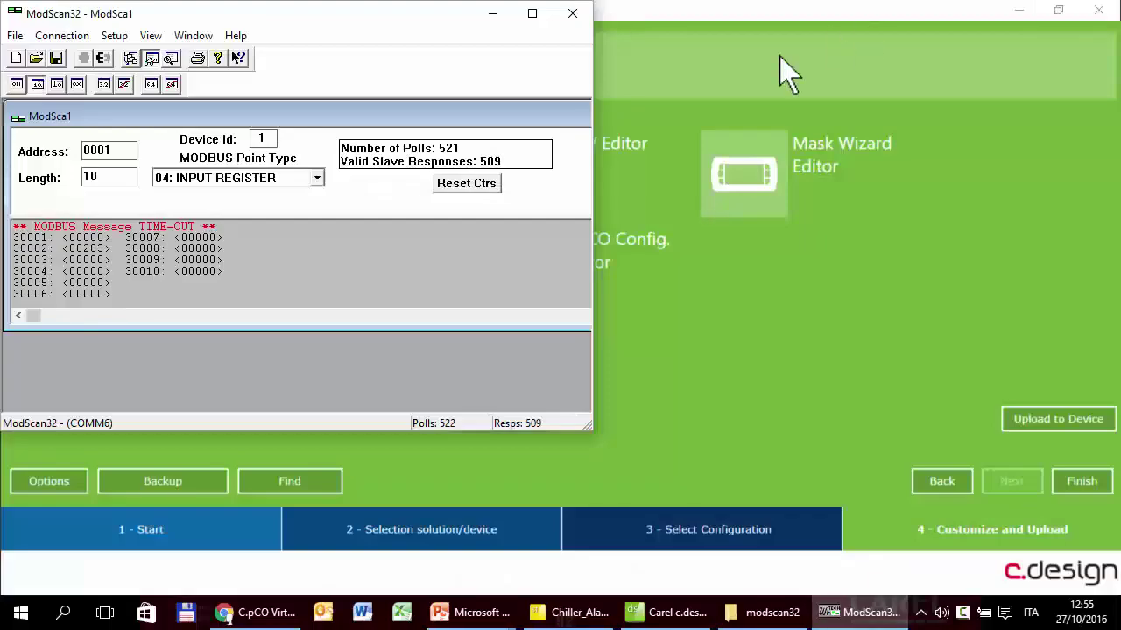
Maximize the ModScan32 window and disconnect the current serial connection.
{"action": "left_click", "coordinate": [532, 14]}
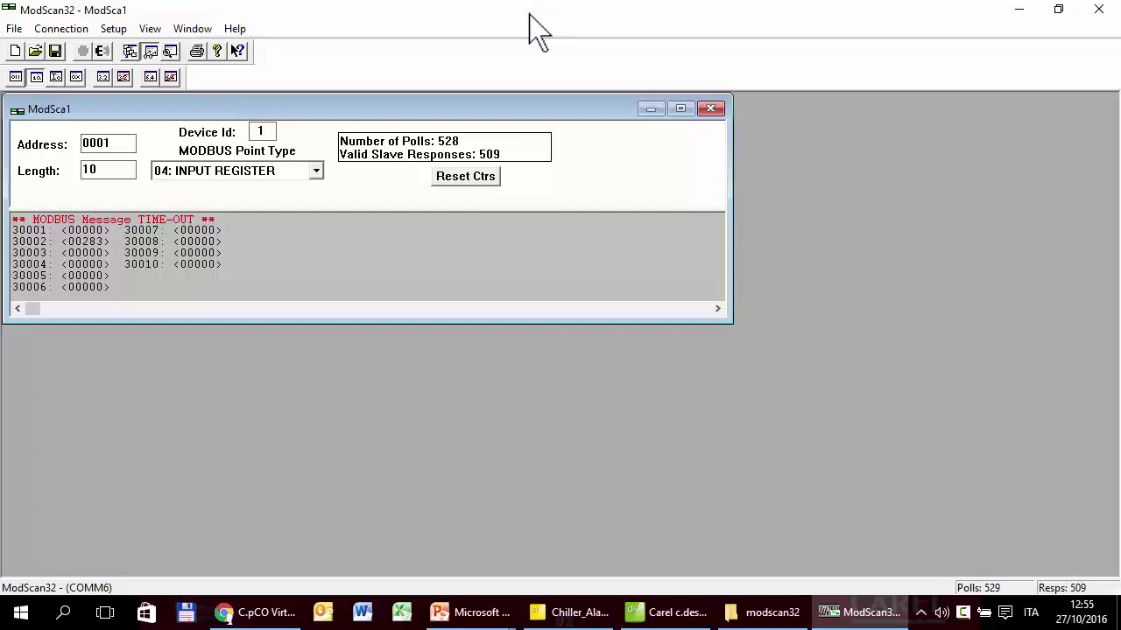
{"action": "left_click", "coordinate": [113, 28]}
{"action": "mouse_move", "coordinate": [88, 35]}
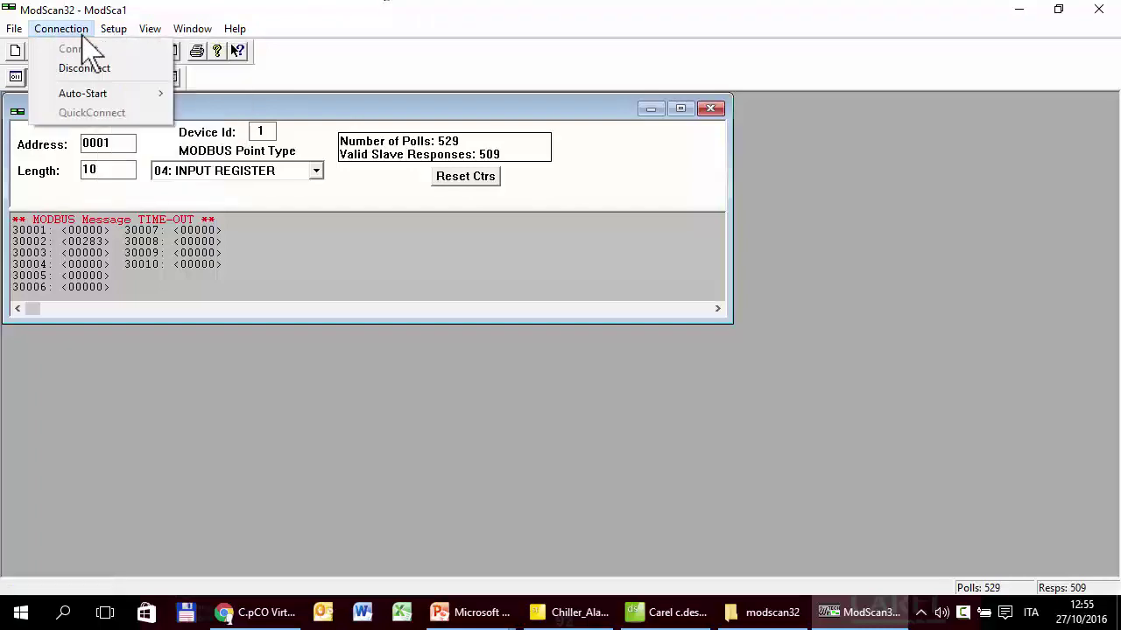
{"action": "left_click", "coordinate": [79, 67]}
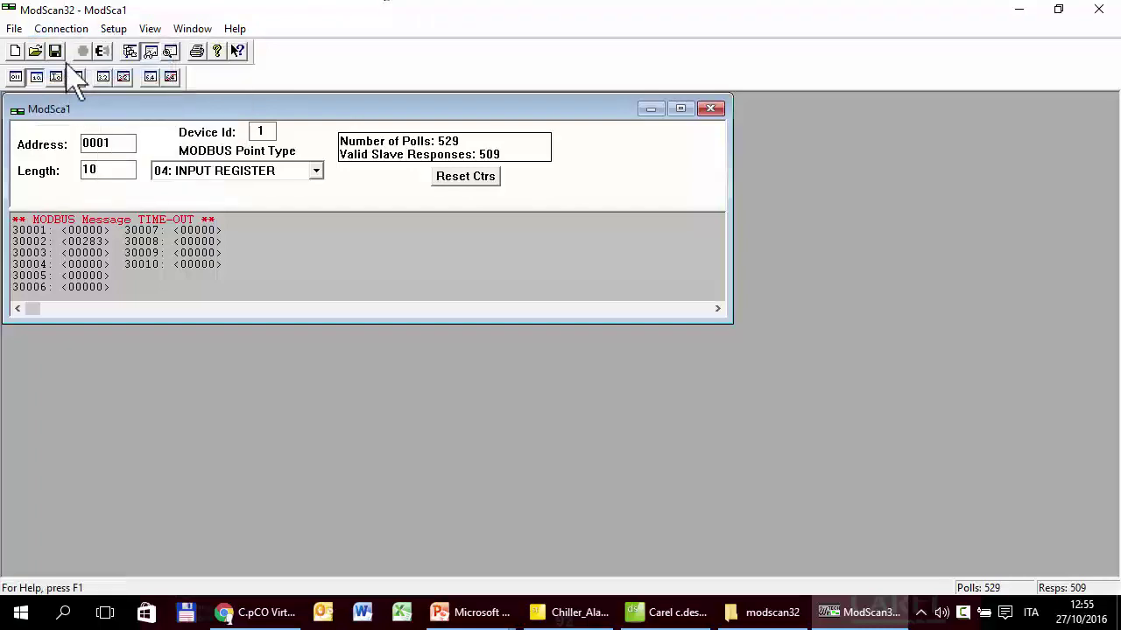
Connect ModScan32 through Remote modbusTCP Server to the controller at IP address 10.10.4.158.
{"action": "left_click", "coordinate": [70, 30]}
{"action": "left_click", "coordinate": [77, 50]}
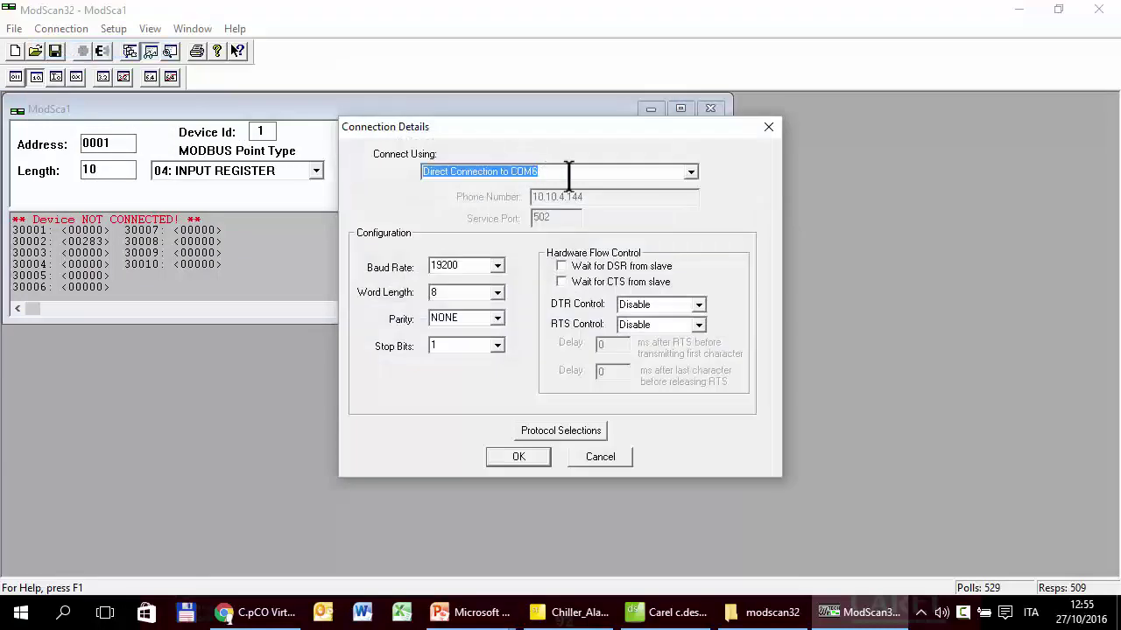
{"action": "left_click", "coordinate": [691, 171]}
{"action": "scroll", "coordinate": [613, 212], "scroll_direction": "up", "scroll_amount": 1}
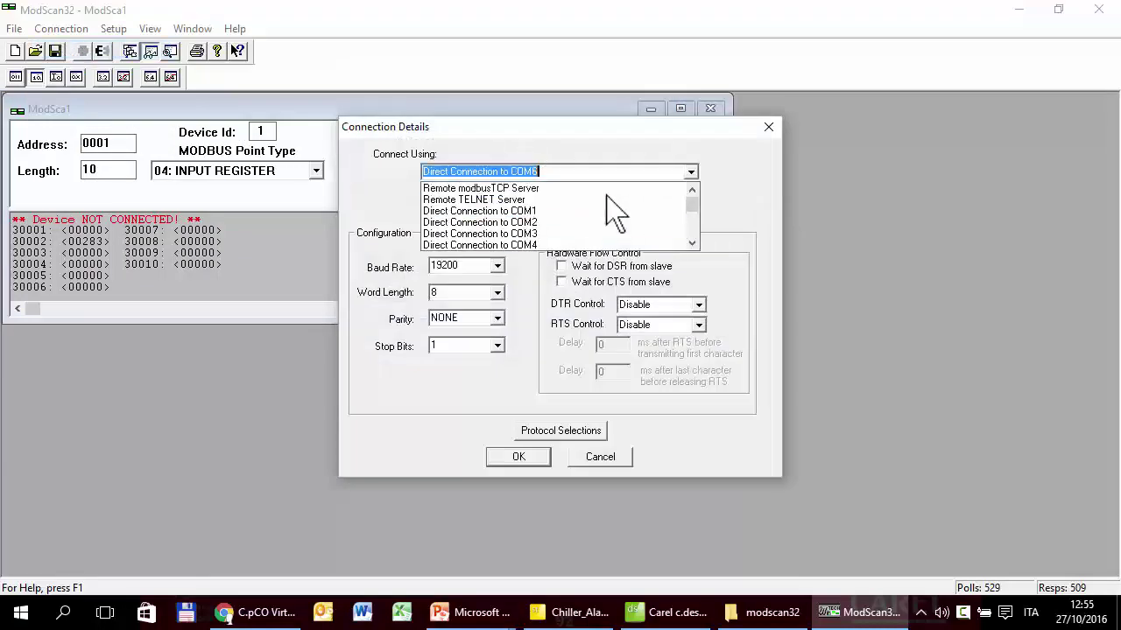
{"action": "left_click", "coordinate": [536, 184]}
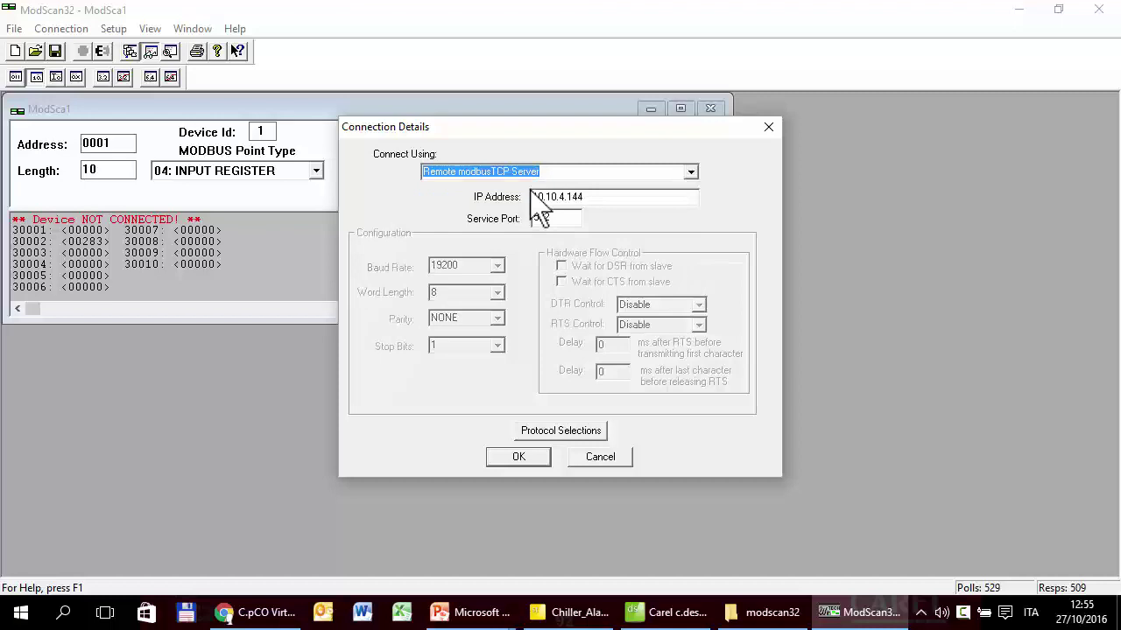
{"action": "left_click", "coordinate": [603, 196]}
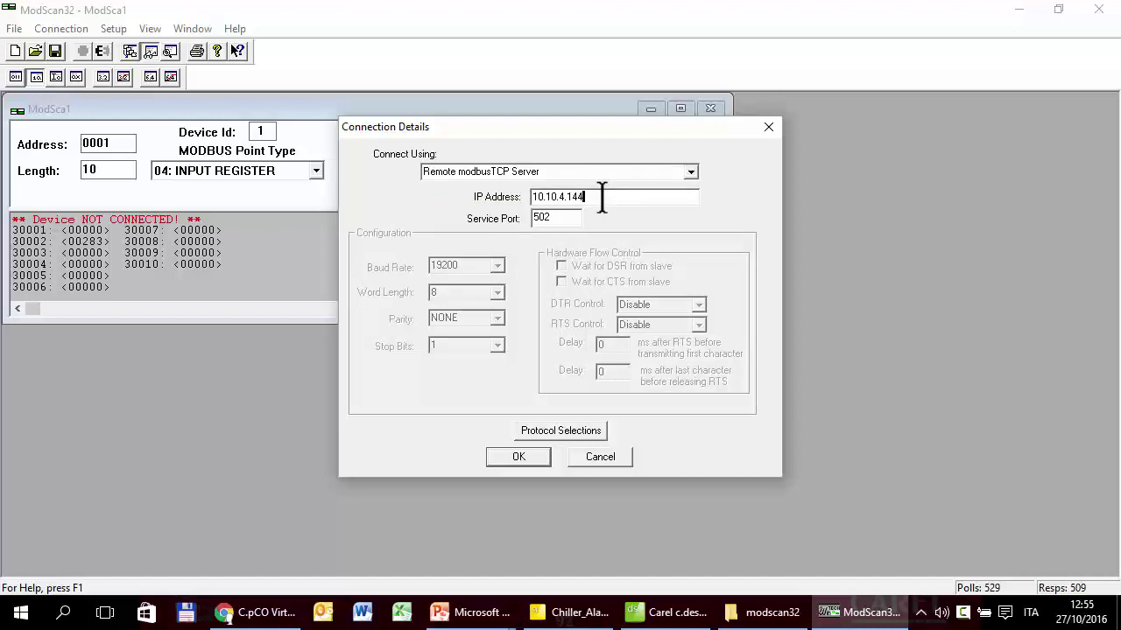
{"action": "key", "text": "BackSpace"}
{"action": "key", "text": "BackSpace"}
{"action": "type", "text": "58"}
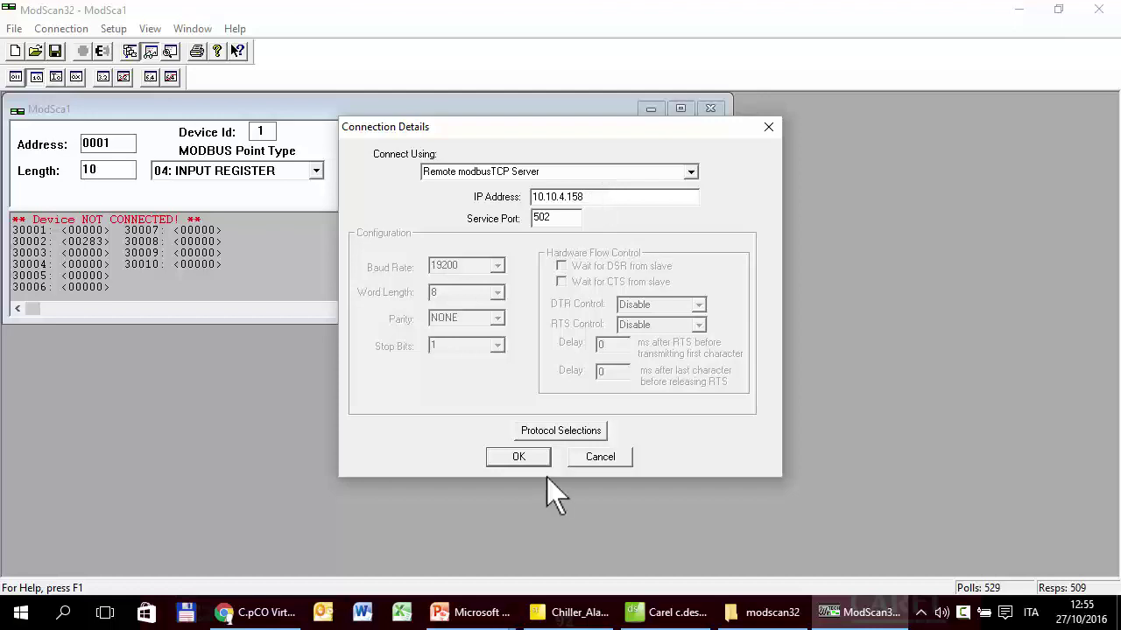
{"action": "left_click", "coordinate": [525, 457]}
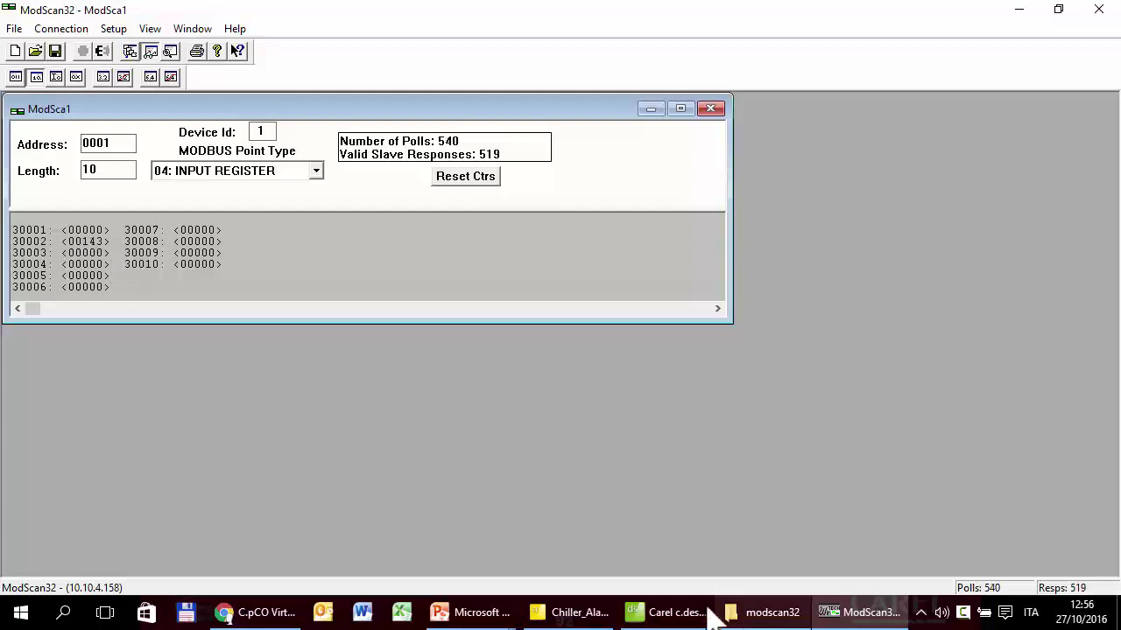
In c.design's Protocol Editor, check the ETH port's service port and transport options for SLAVE_line and cancel the dialog.
{"action": "left_click", "coordinate": [655, 615]}
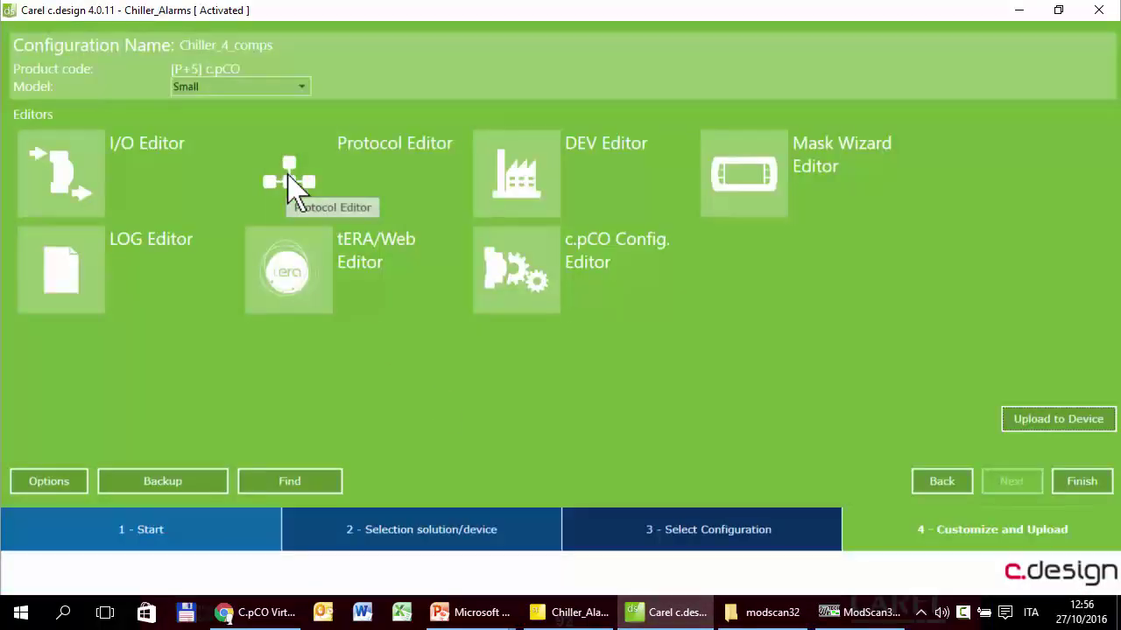
{"action": "left_click", "coordinate": [289, 173]}
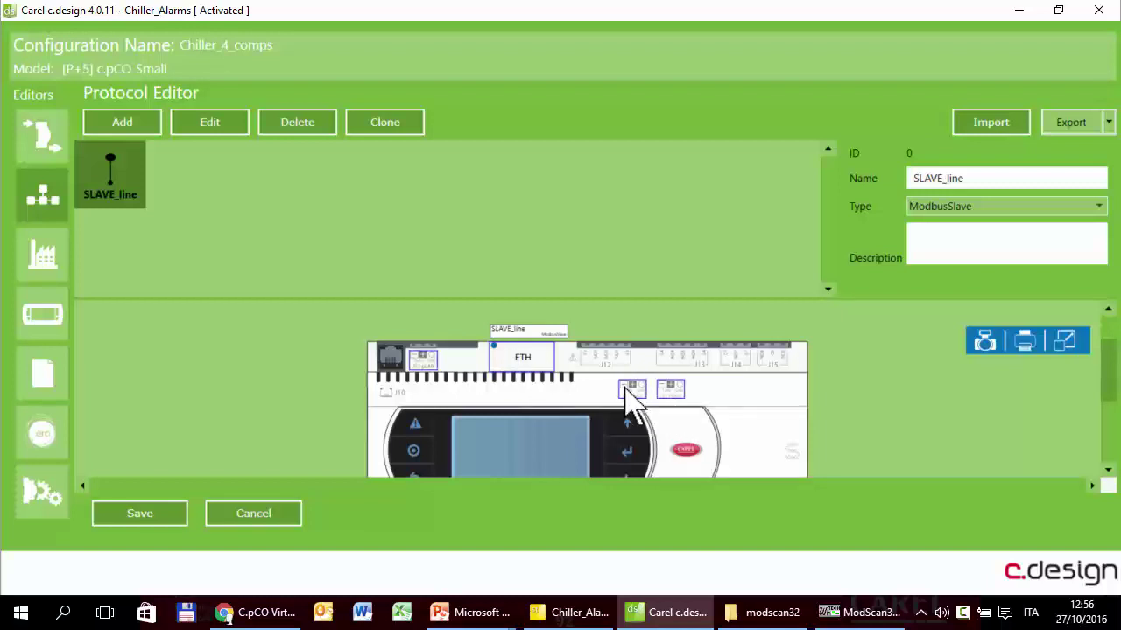
{"action": "double_click", "coordinate": [504, 361]}
{"action": "left_click", "coordinate": [771, 236]}
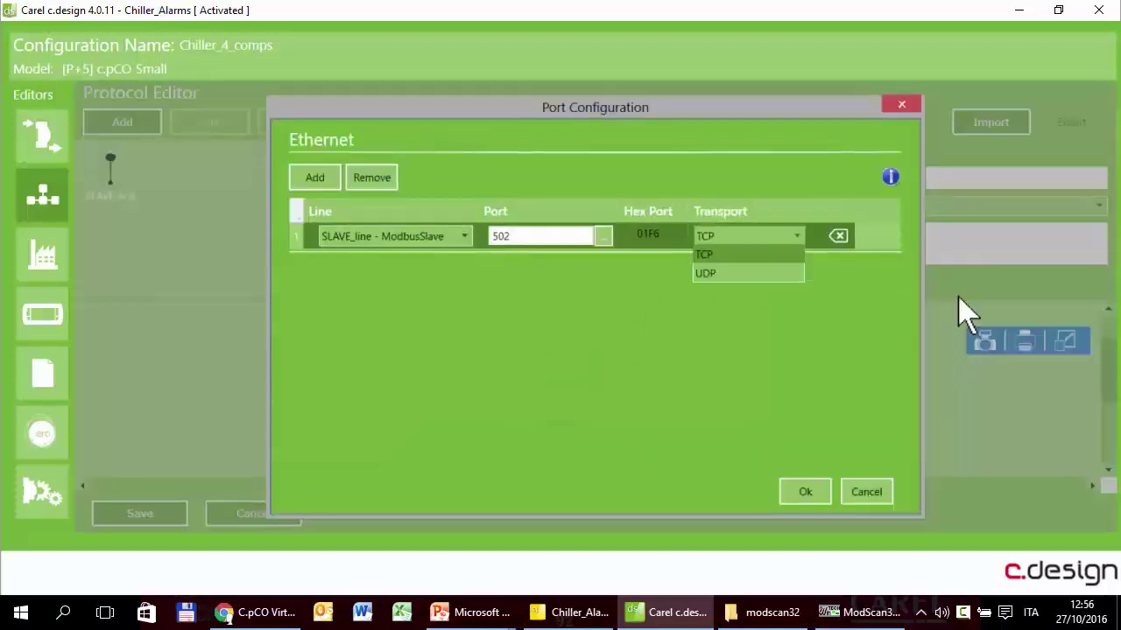
{"action": "left_click", "coordinate": [854, 496]}
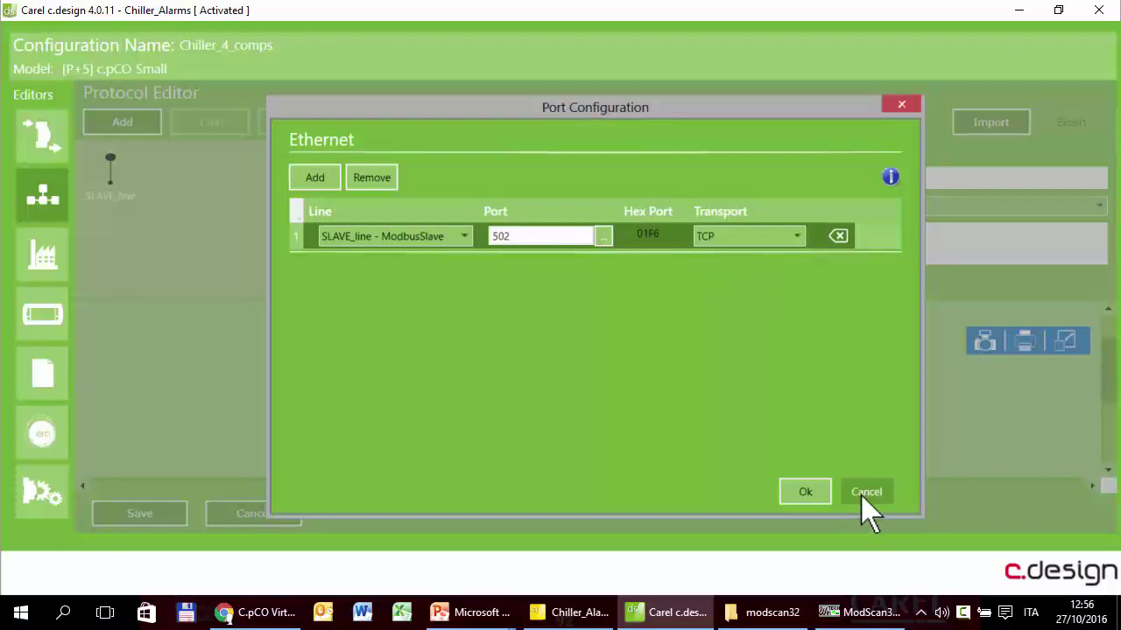
{"action": "left_click", "coordinate": [854, 496]}
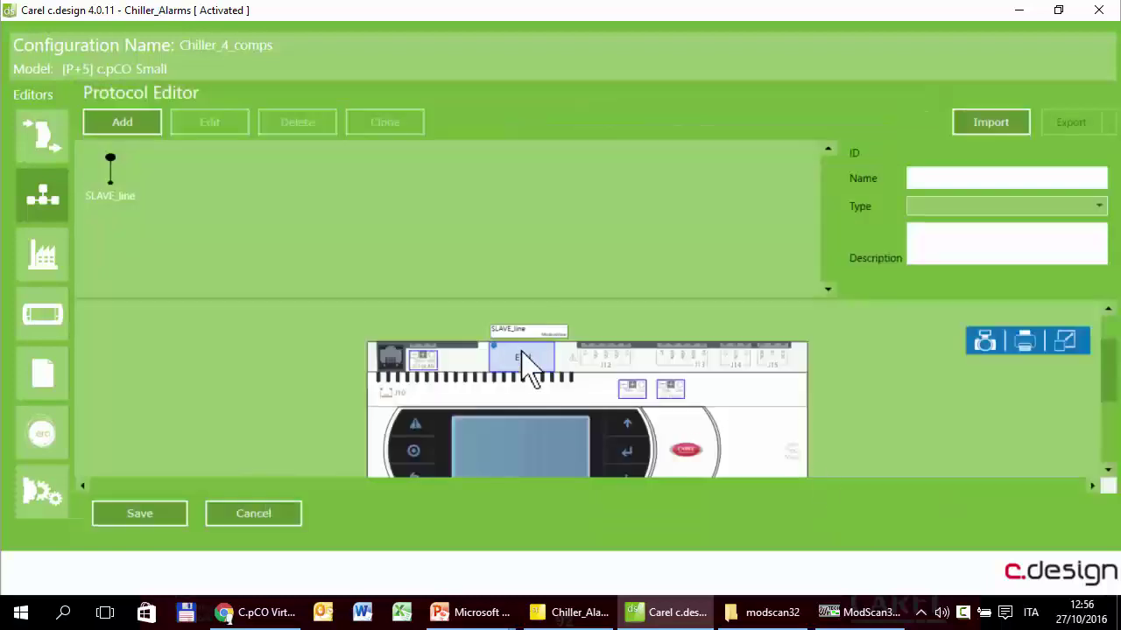